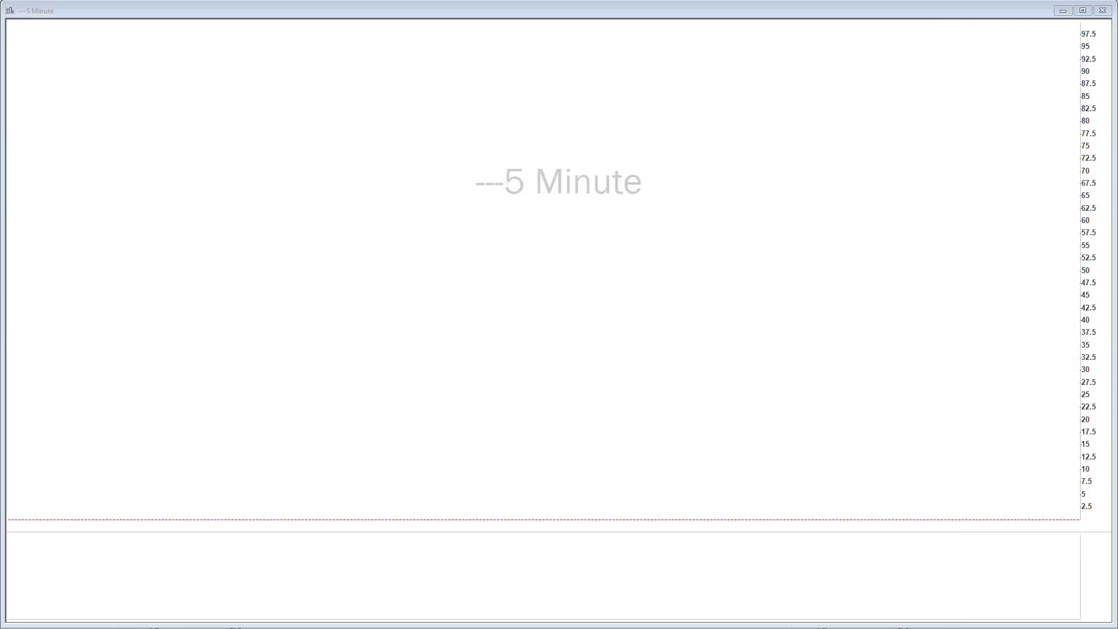
Load the SPY symbol into the empty 5-minute chart window.
left_click(923, 431)
left_click(486, 239)
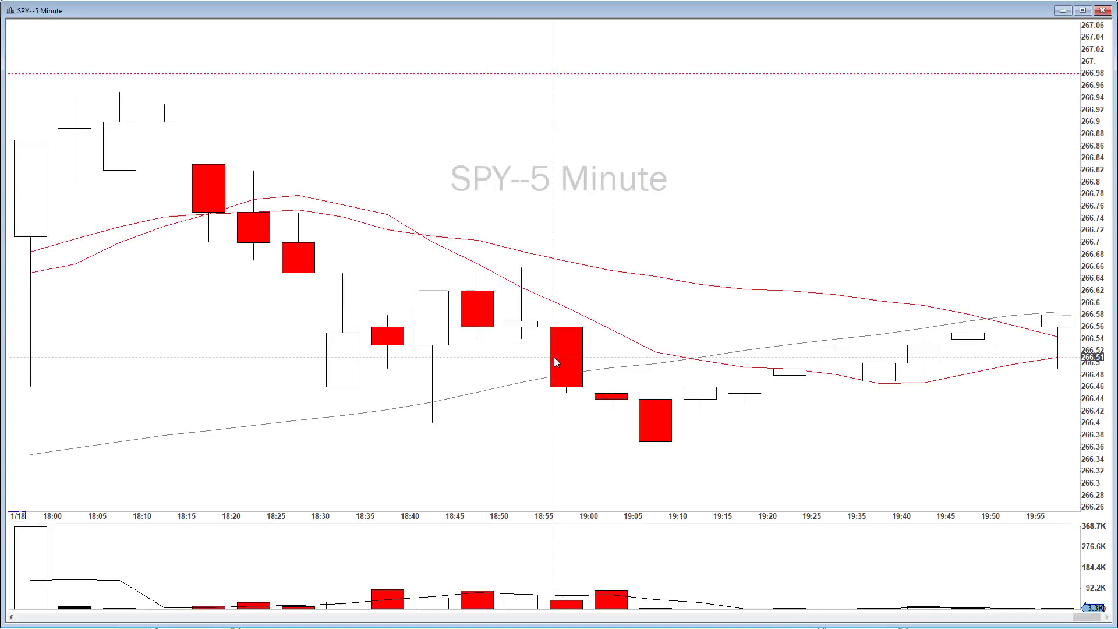
key("minus")
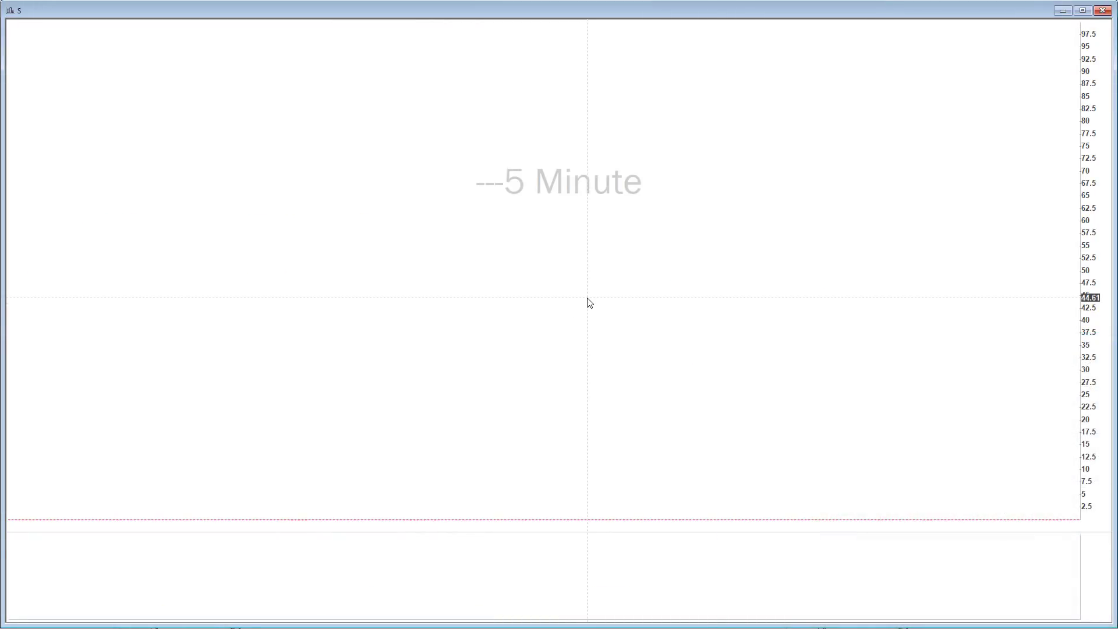
type("Y")
key("Return")
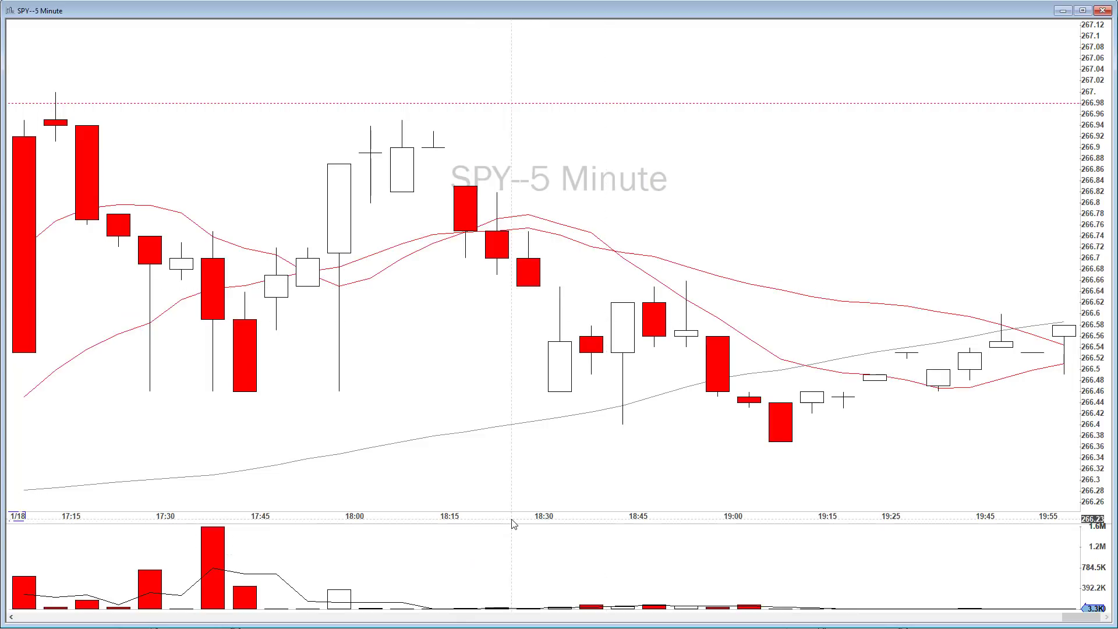
Drag the price/volume divider up for a taller volume pane, page back, and open chart Configure.
left_click_drag(512, 525, 512, 475)
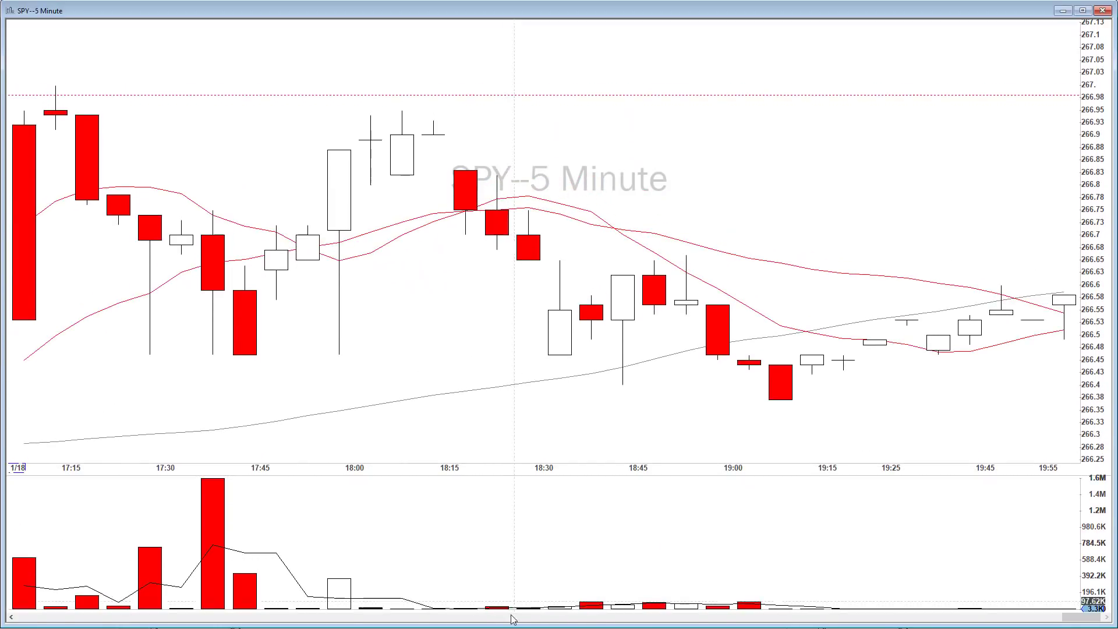
left_click(510, 619)
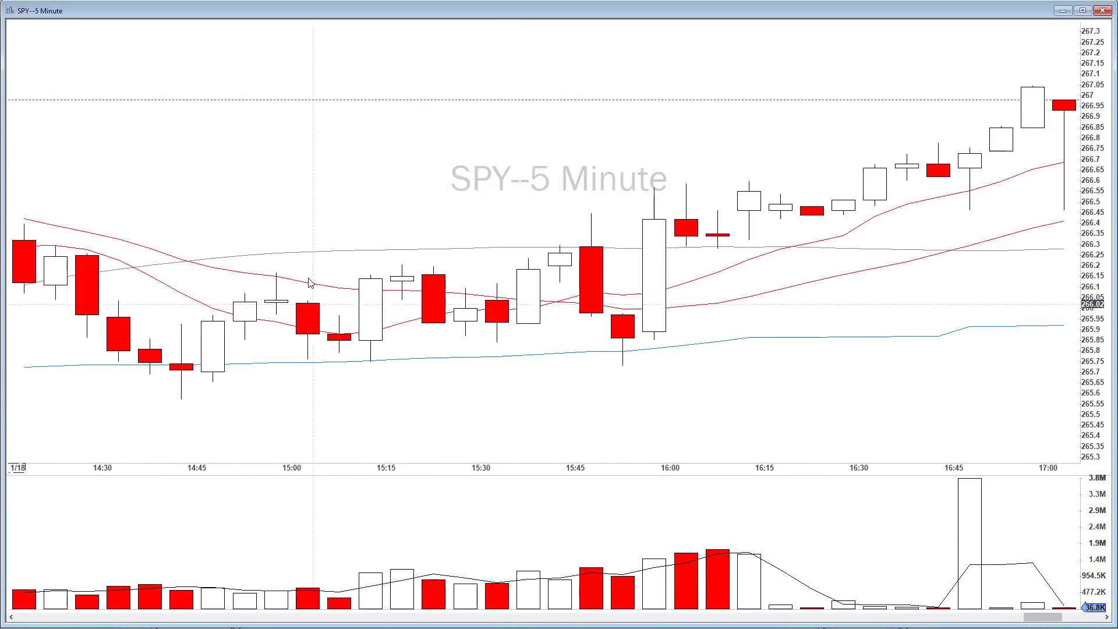
right_click(345, 221)
left_click(358, 229)
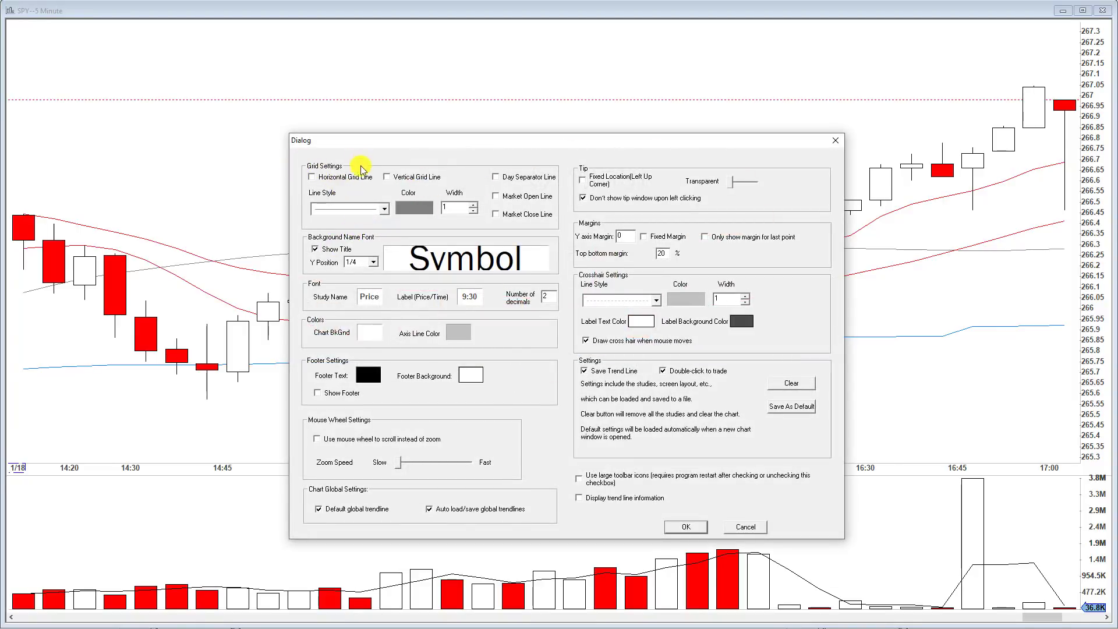
Turn on Vertical Grid Line so the SPY chart shows both horizontal and vertical grids.
left_click(685, 527)
scroll(1068, 155, "up", 2)
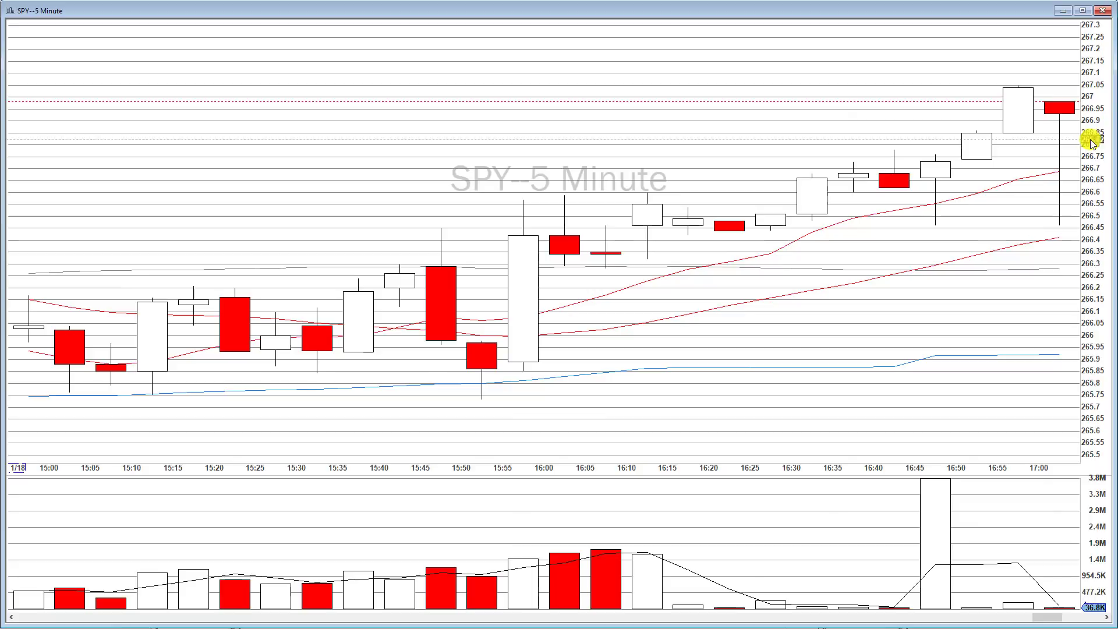
right_click(499, 166)
left_click(505, 164)
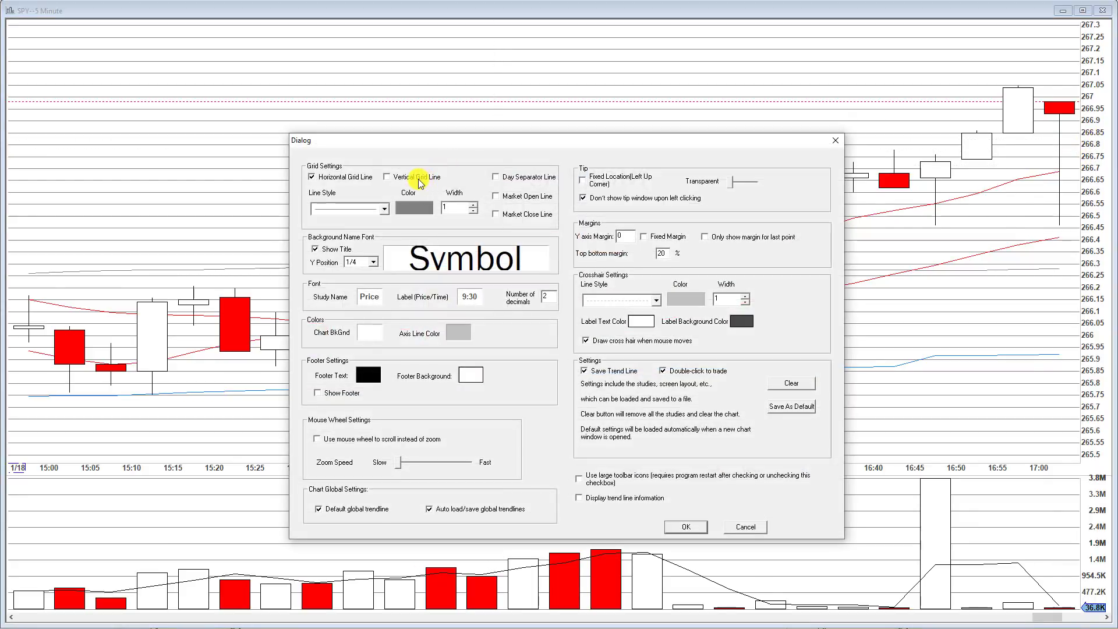
left_click(686, 527)
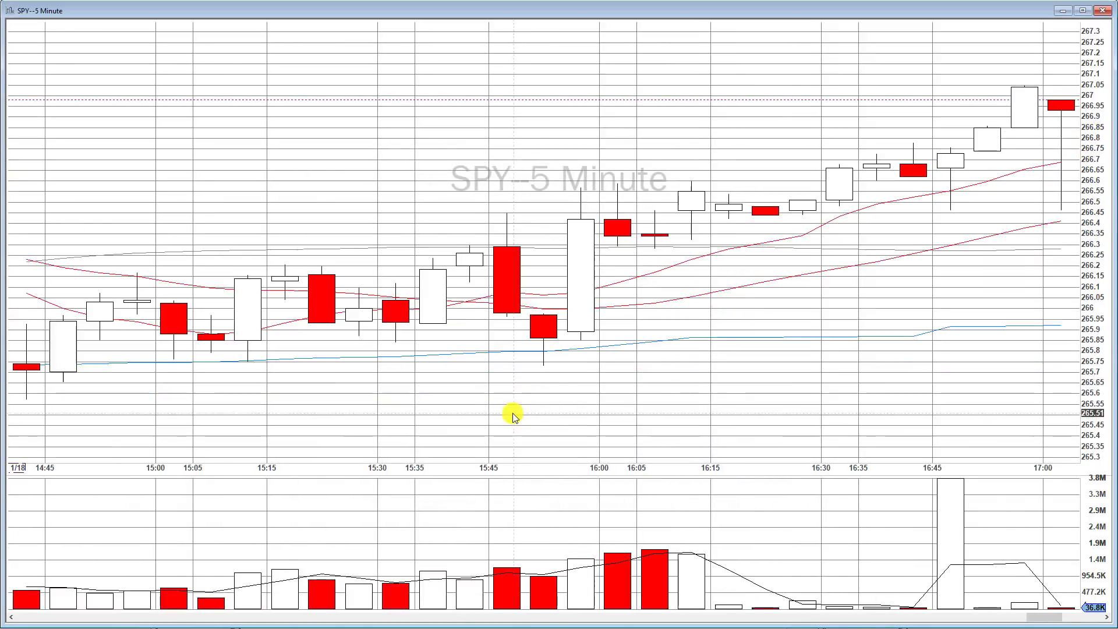
scroll(482, 378, "down", 10)
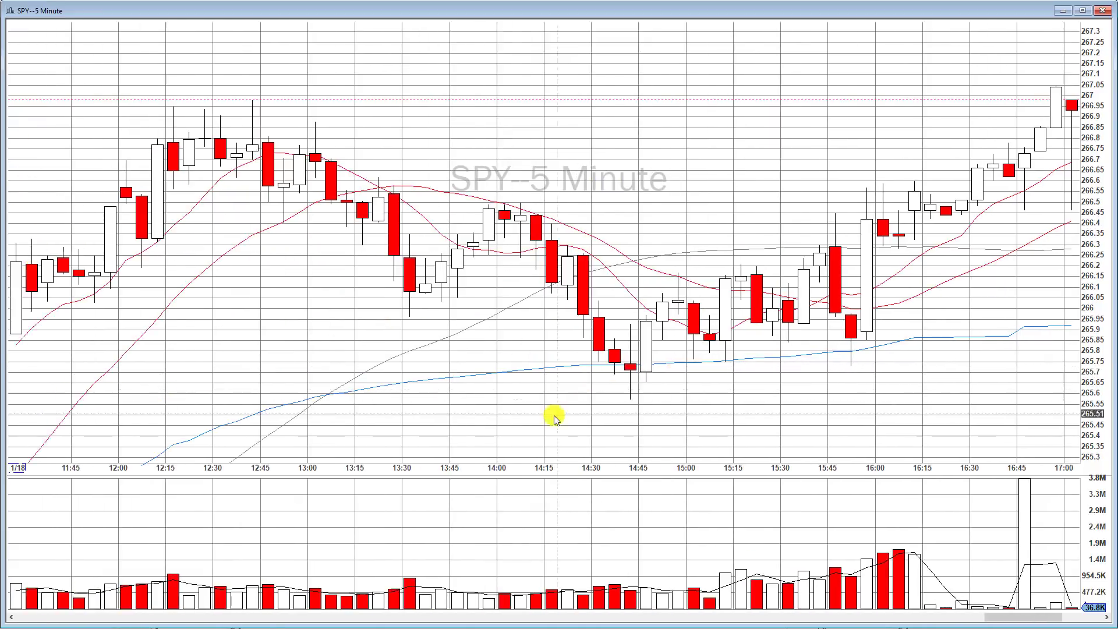
scroll(766, 305, "up", 4)
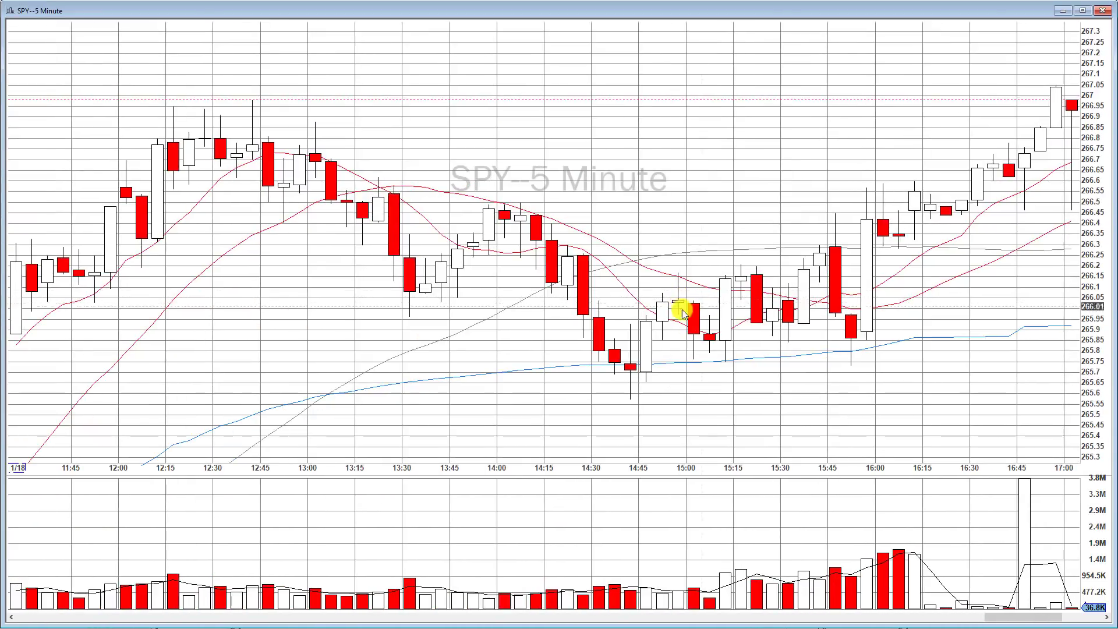
Set the chart's Grid Line Style to dashed and its colour to light cyan.
right_click(576, 199)
left_click(606, 201)
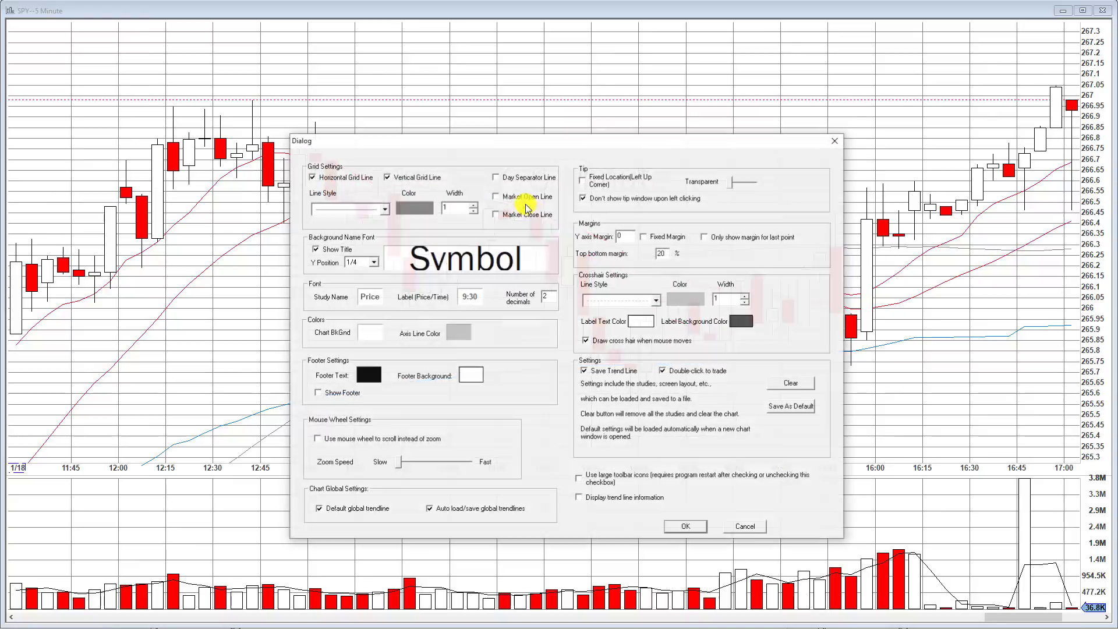
left_click(379, 211)
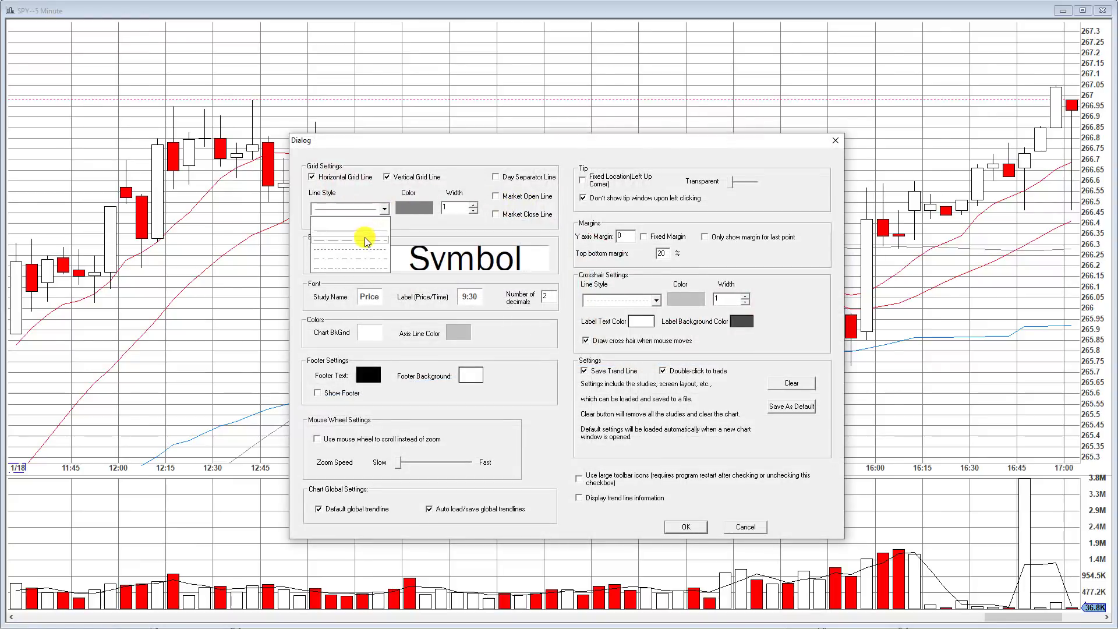
left_click(369, 236)
left_click(402, 211)
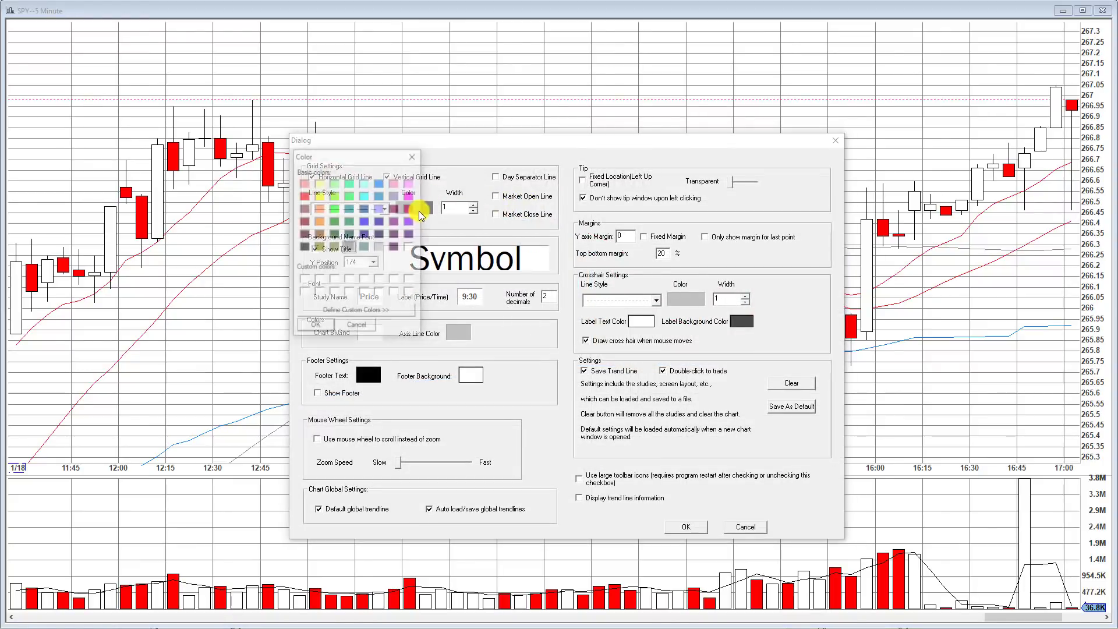
left_click(315, 326)
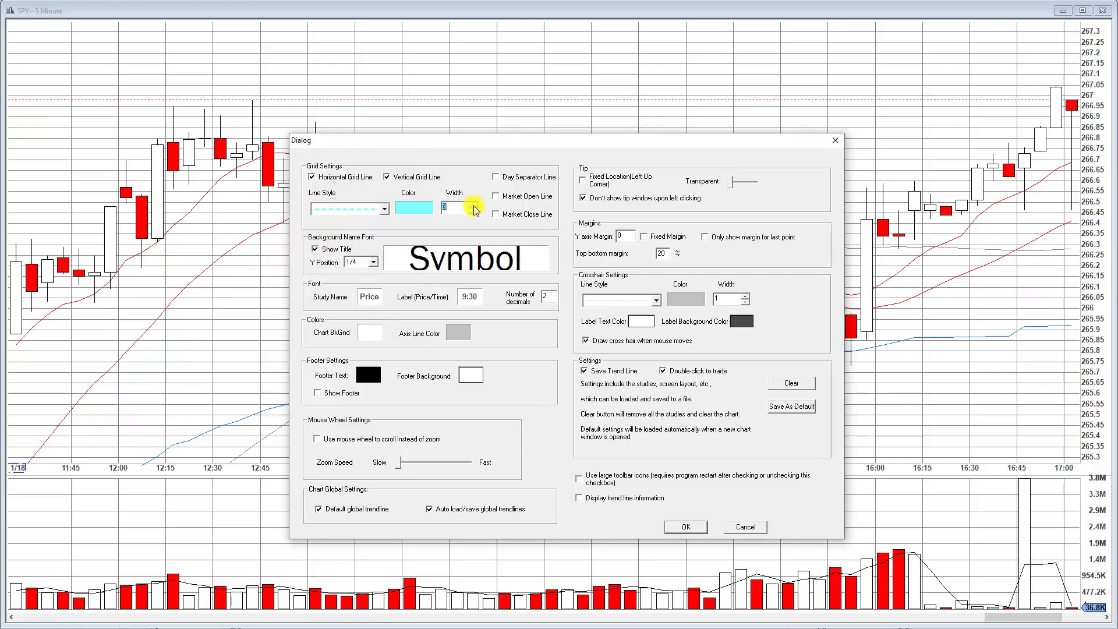
left_click(686, 527)
scroll(582, 442, "up", 4)
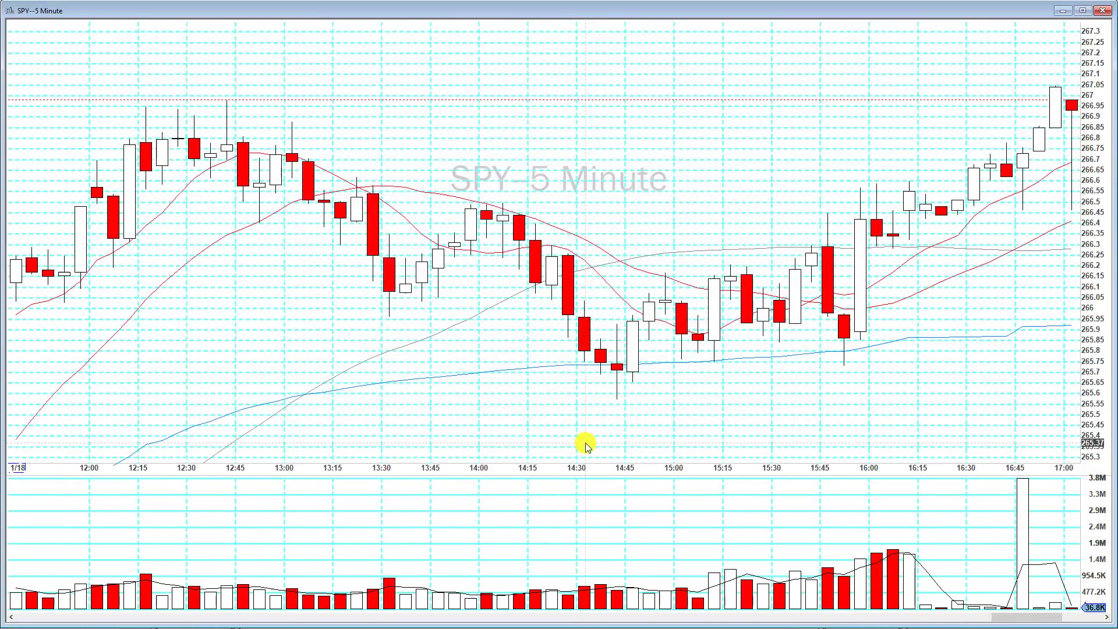
scroll(568, 317, "up", 4)
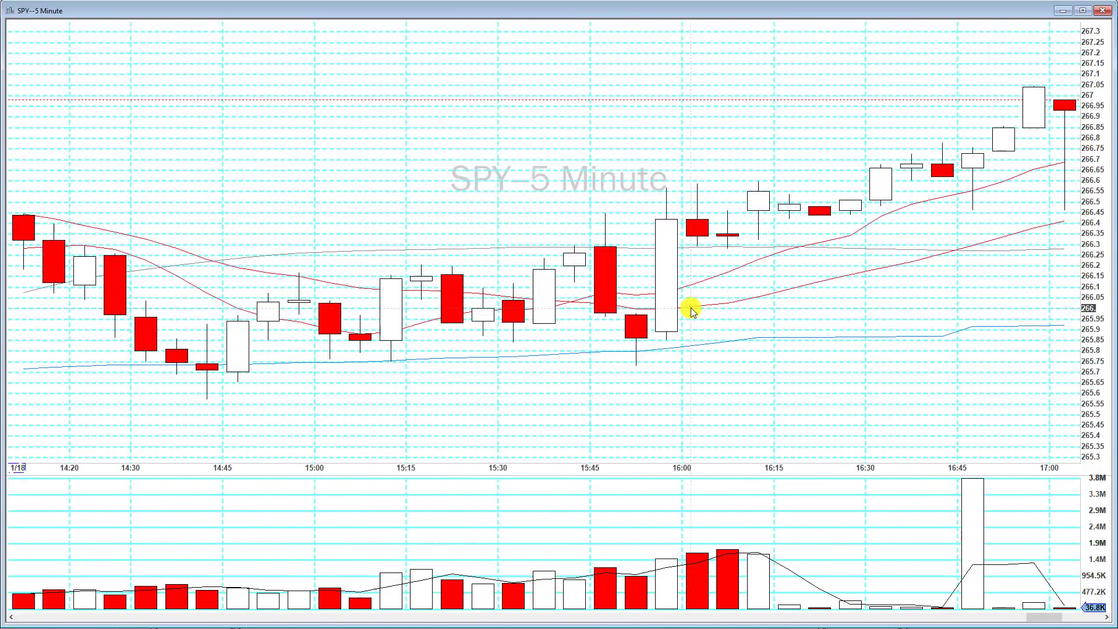
scroll(527, 320, "down", 8)
right_click(585, 178)
Enable the Day Separator, Market Open and Market Close lines on the SPY chart.
left_click(586, 185)
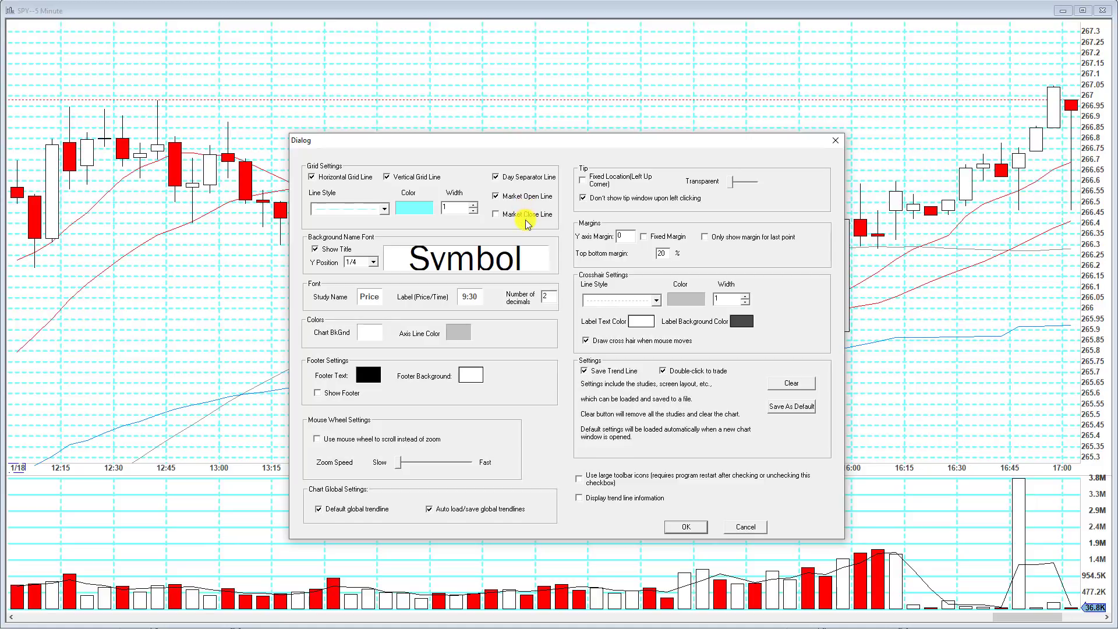
left_click(687, 527)
scroll(532, 343, "down", 5)
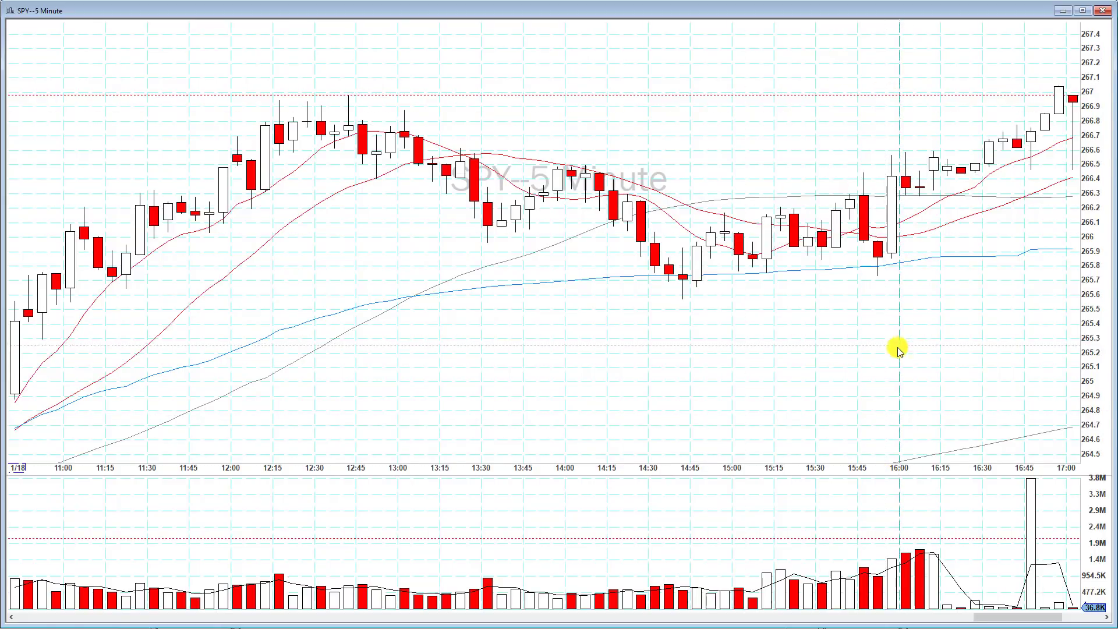
scroll(580, 366, "down", 2)
scroll(291, 396, "down", 2)
scroll(186, 307, "down", 1)
scroll(197, 131, "down", 1)
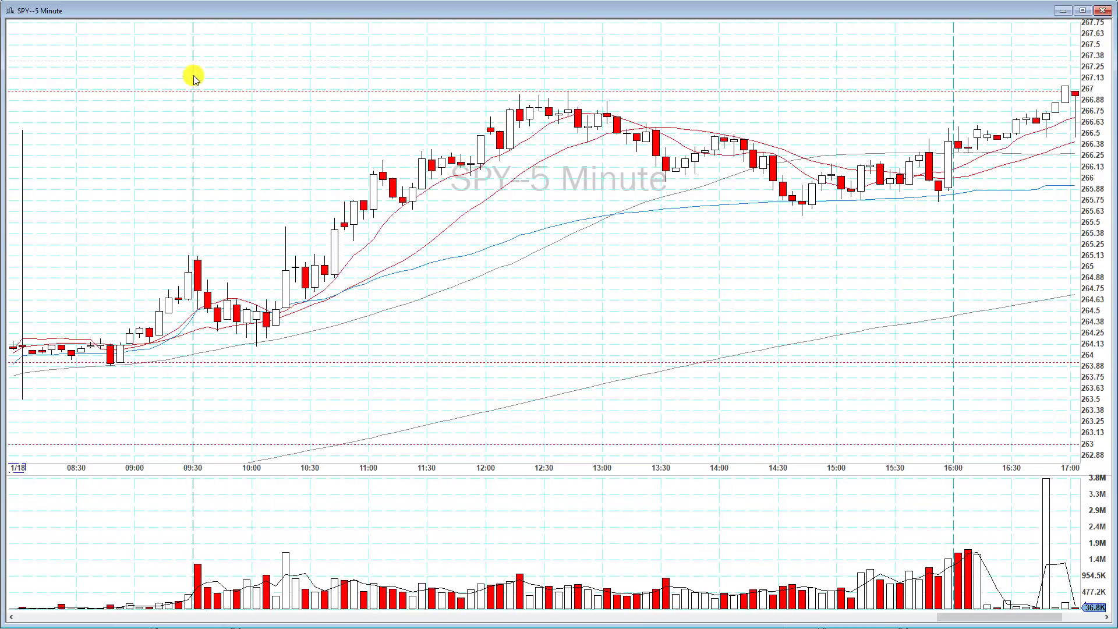
scroll(182, 402, "down", 4)
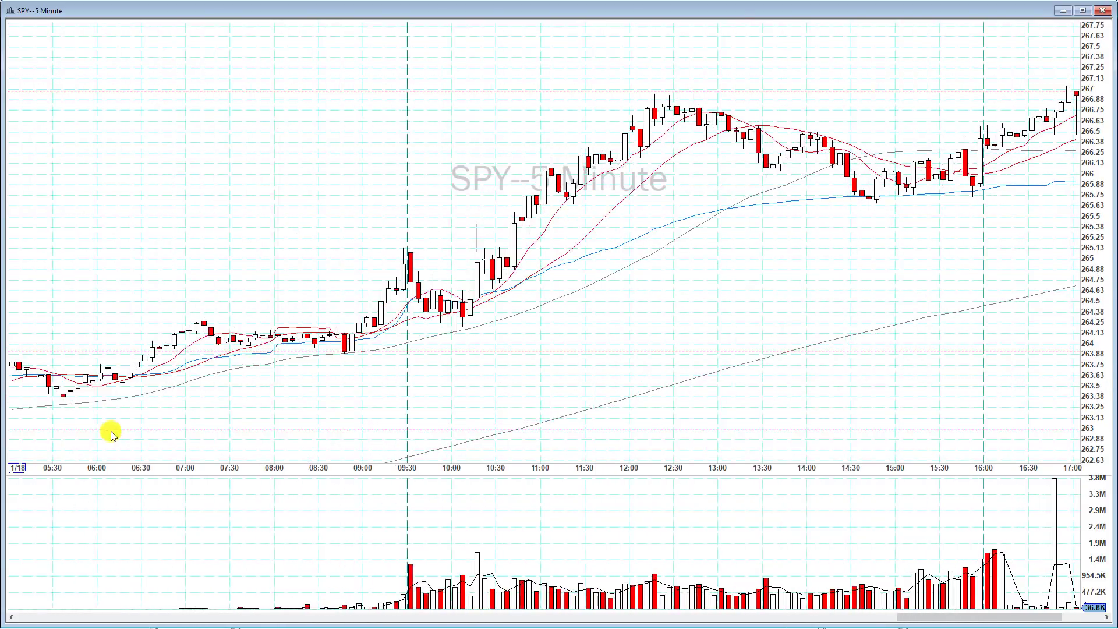
scroll(87, 308, "down", 1)
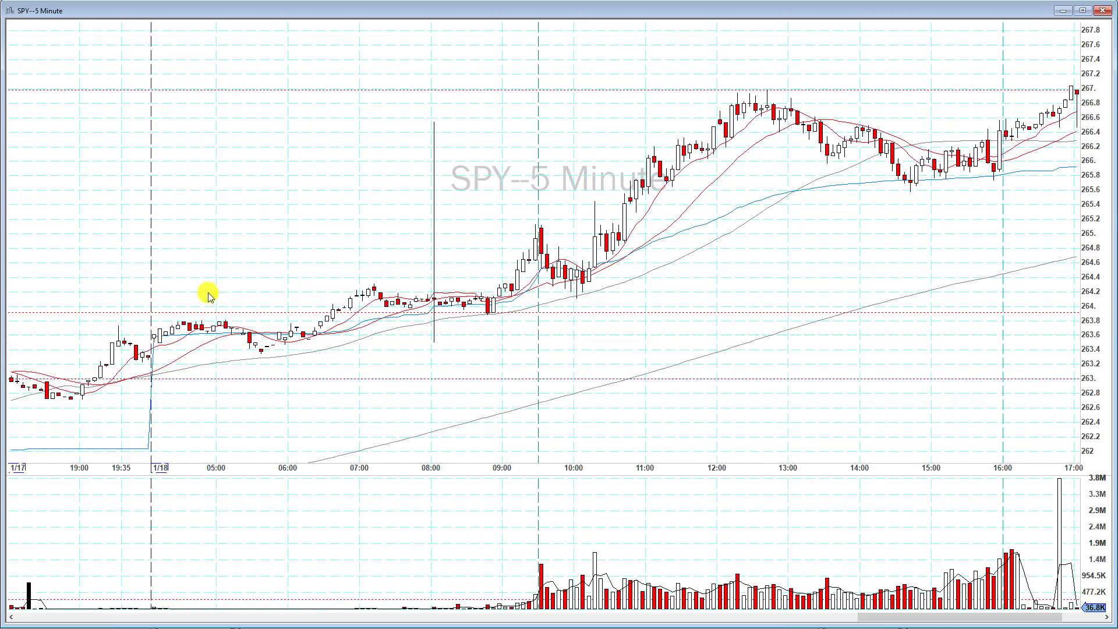
Toggle the background symbol title and place it at the top of the chart.
right_click(397, 136)
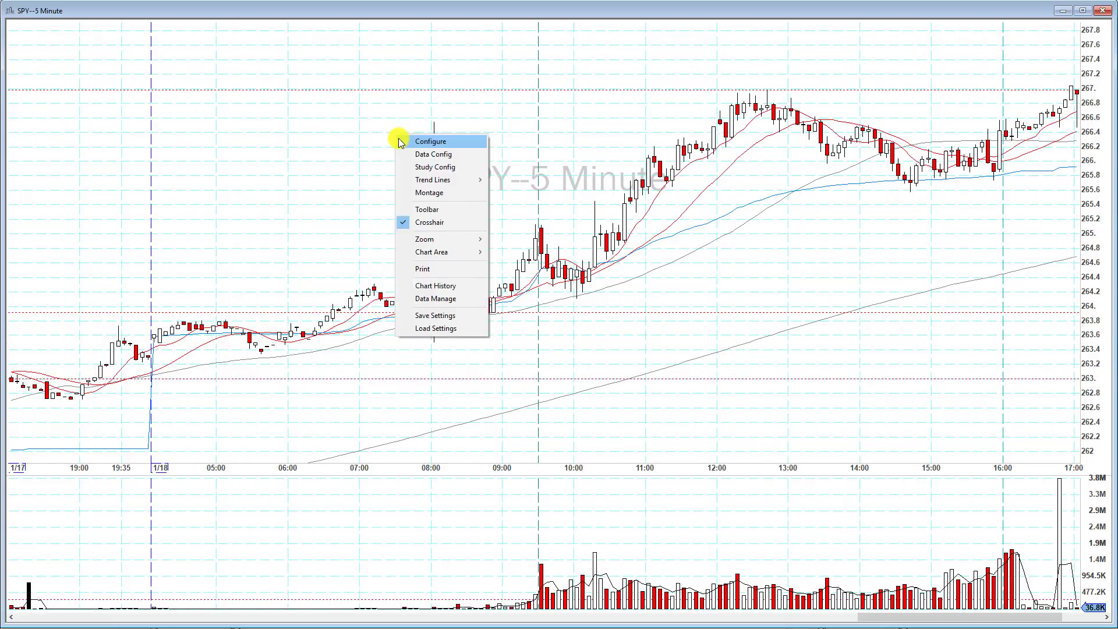
left_click(400, 143)
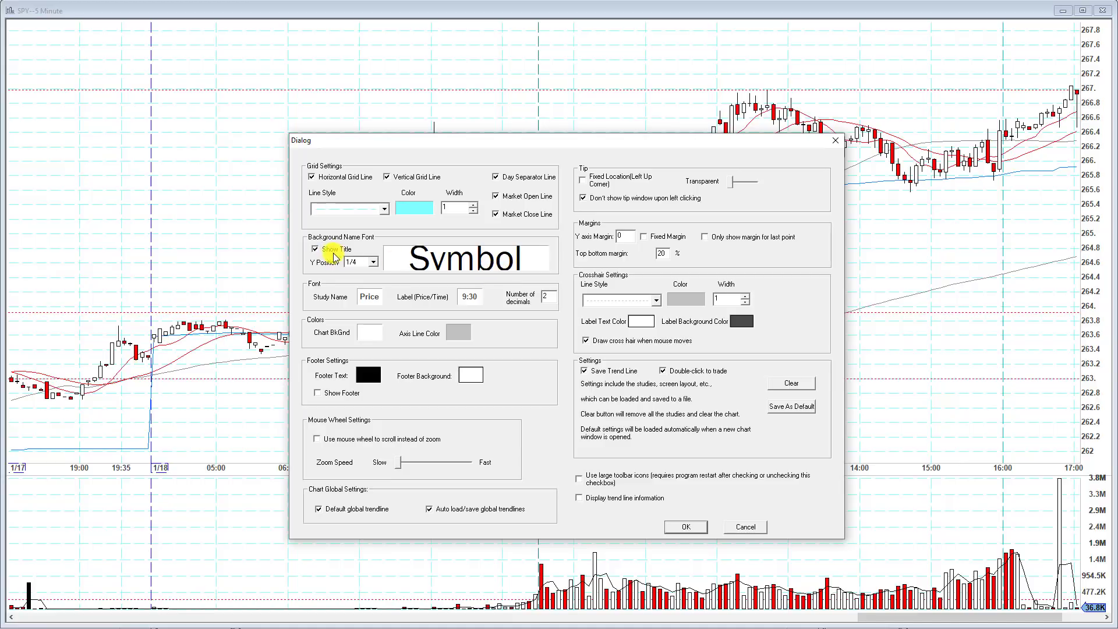
left_click(686, 527)
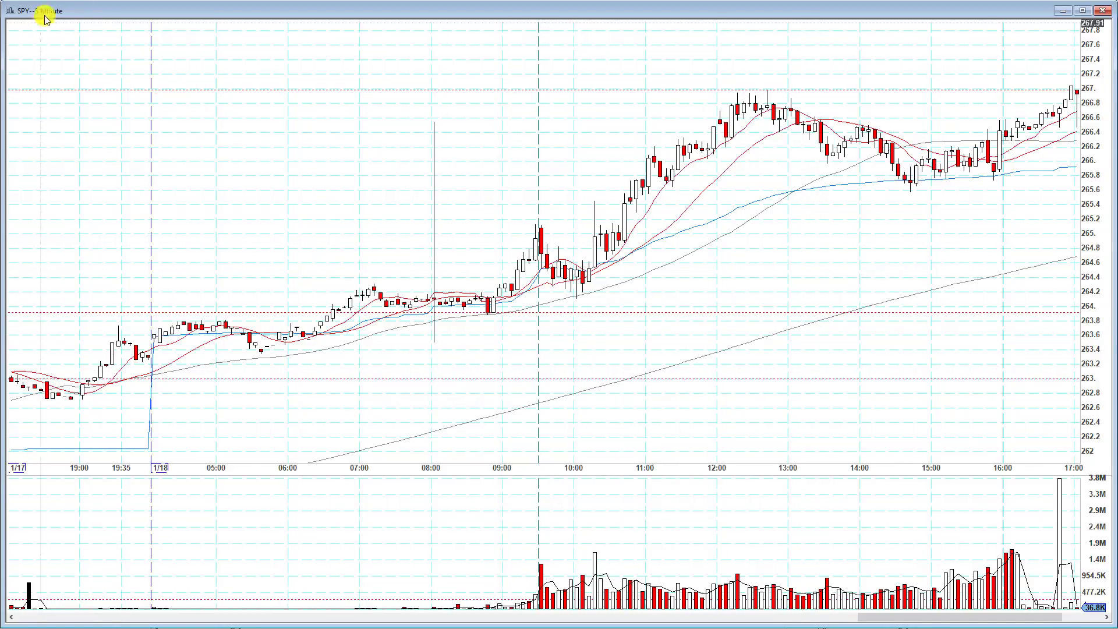
right_click(644, 237)
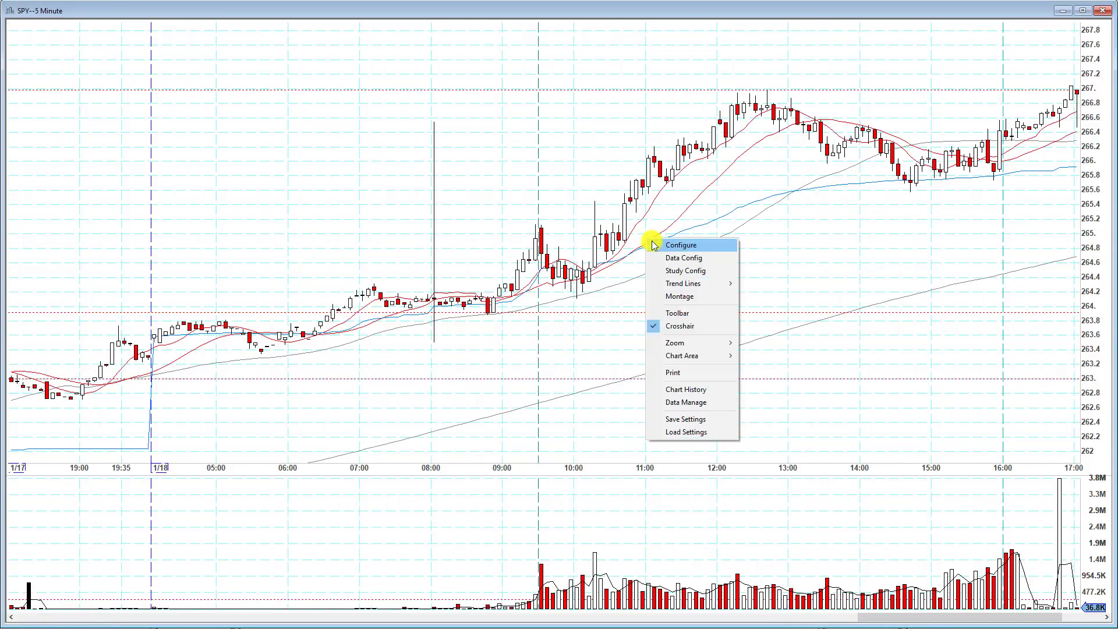
left_click(667, 243)
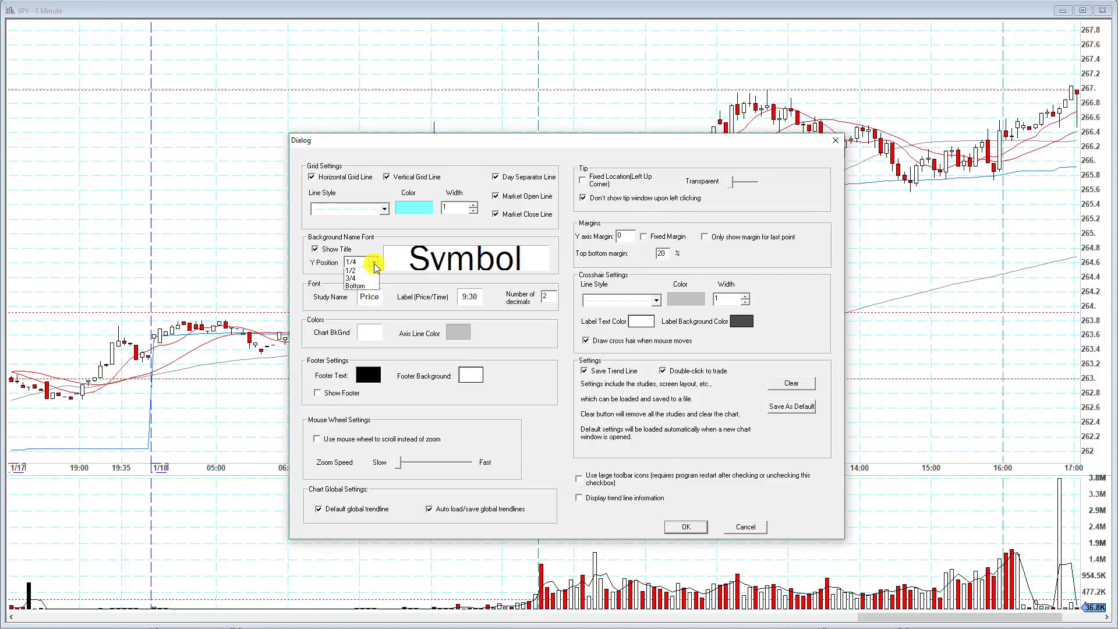
left_click(364, 271)
left_click(684, 527)
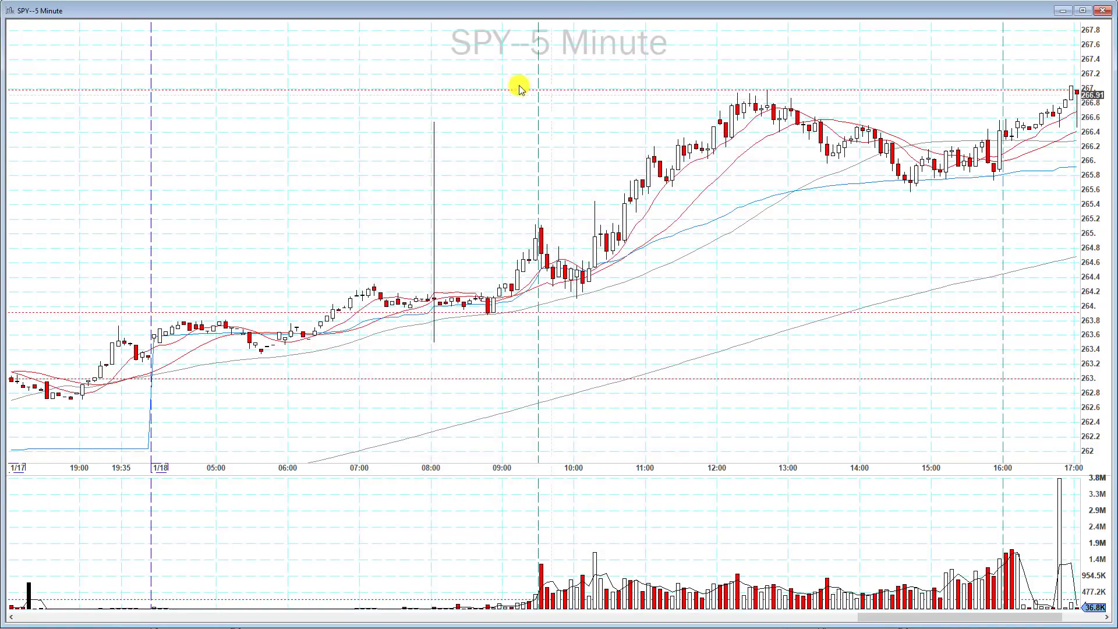
Move the background title to the bottom of the chart.
right_click(755, 209)
key("Return")
left_click(364, 262)
left_click(354, 268)
left_click(364, 262)
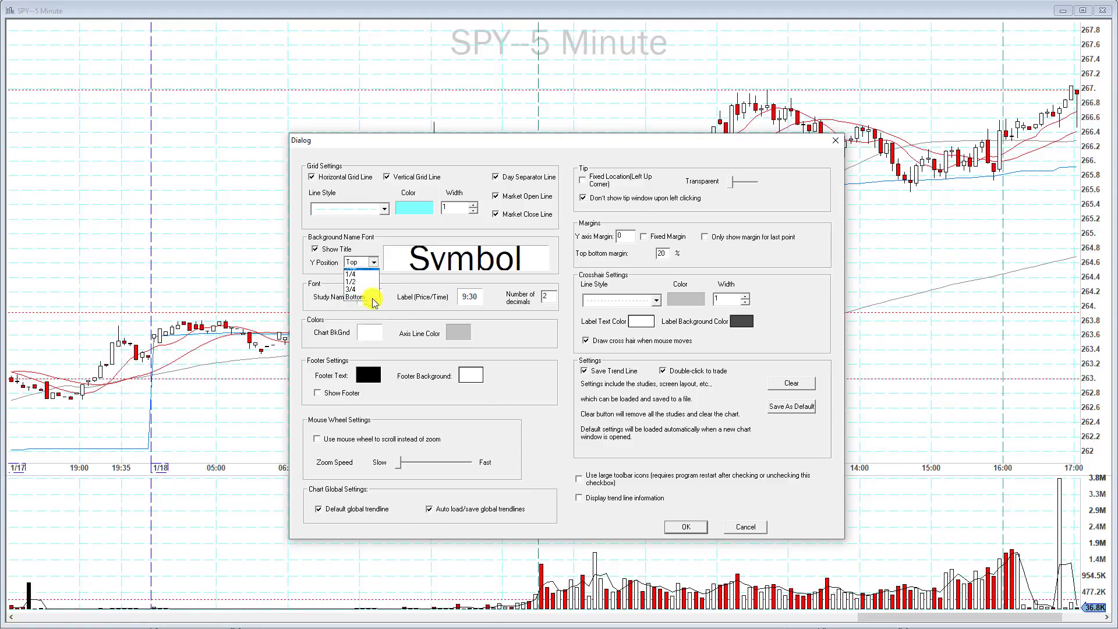
left_click(365, 303)
left_click(686, 527)
Set the Background Name Font Y Position to 1/4.
right_click(635, 405)
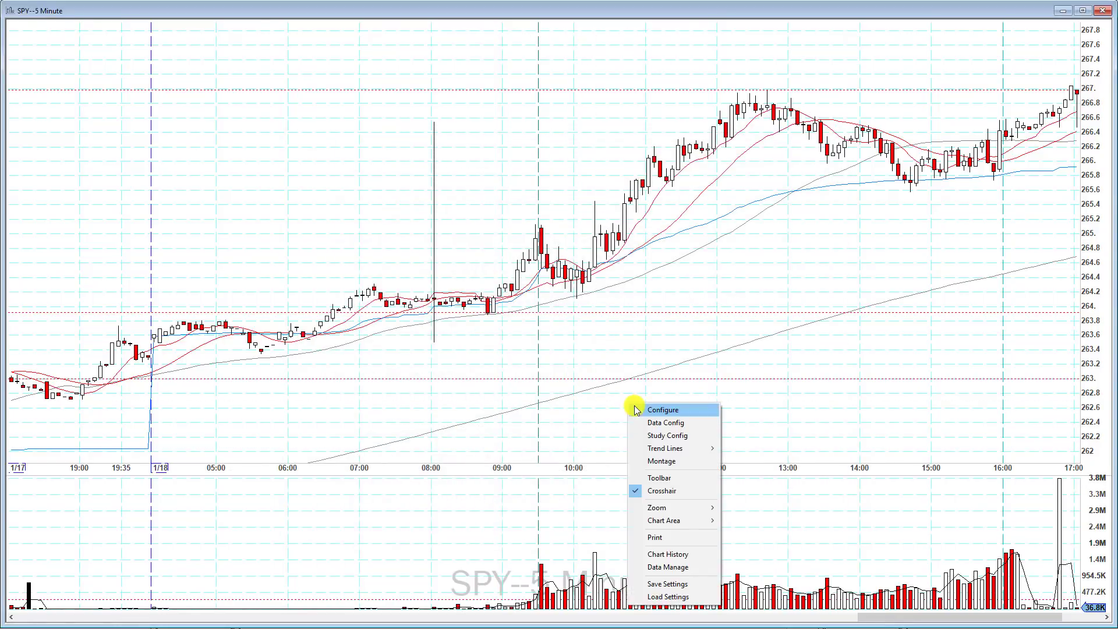
key("Return")
left_click(373, 262)
left_click(352, 272)
left_click(686, 527)
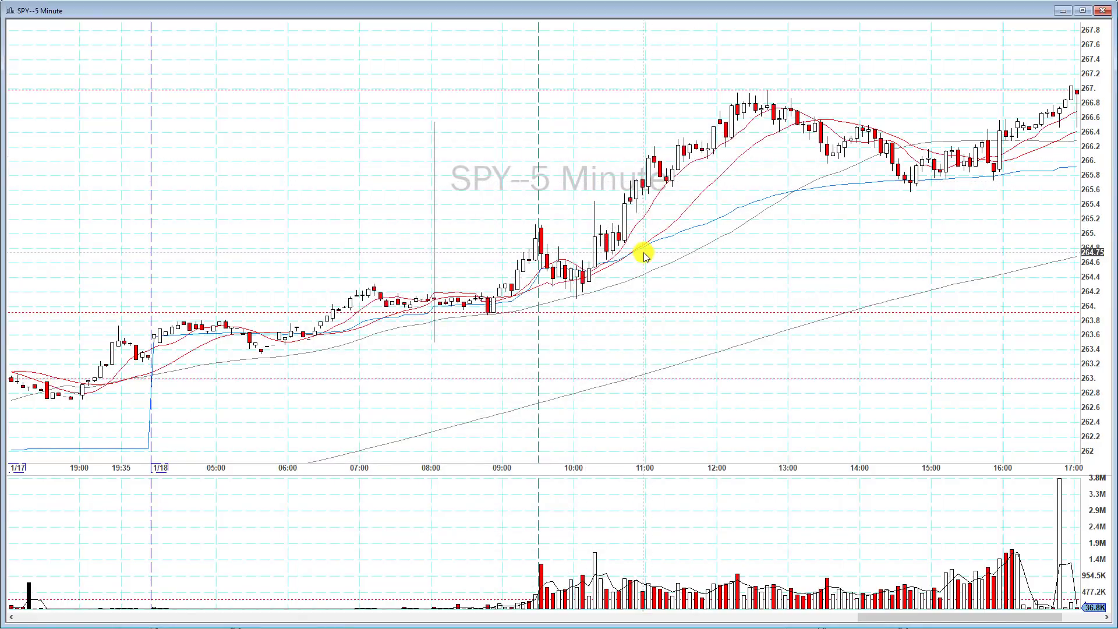
scroll(636, 274, "up", 2)
Set the background title font to red Comic Sans MS Bold Italic.
right_click(635, 275)
key("Return")
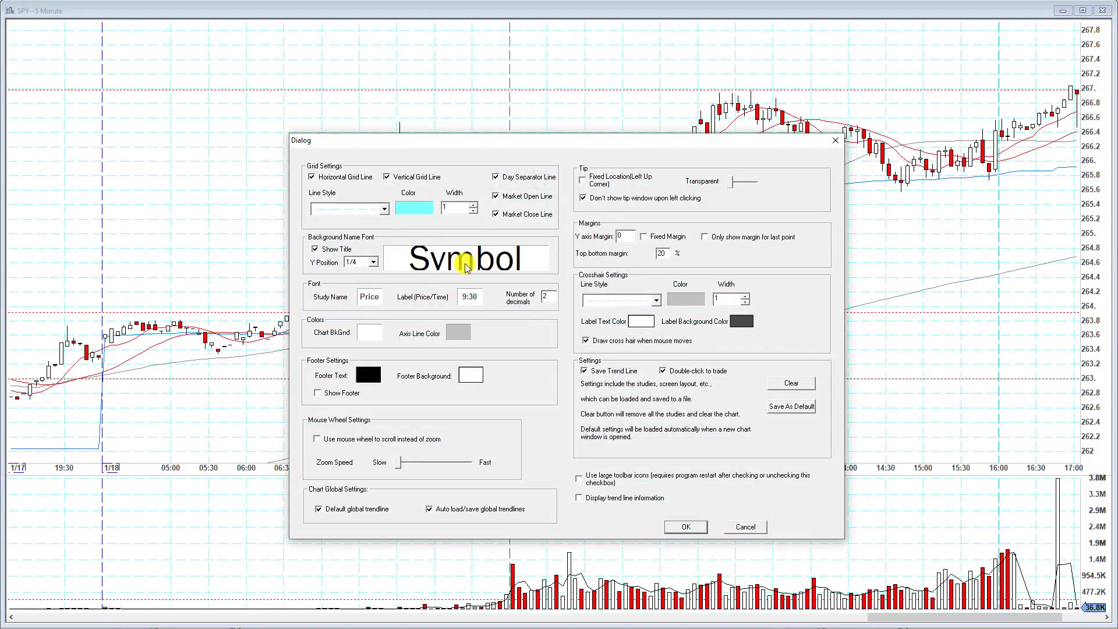
left_click(434, 259)
type("com")
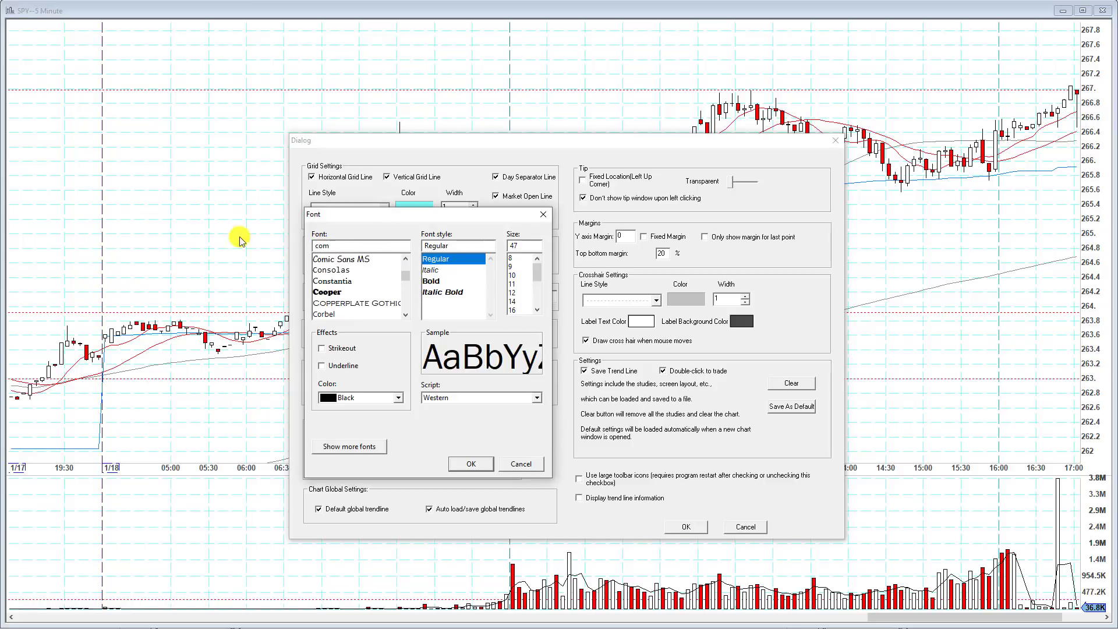
left_click(337, 260)
left_click(450, 291)
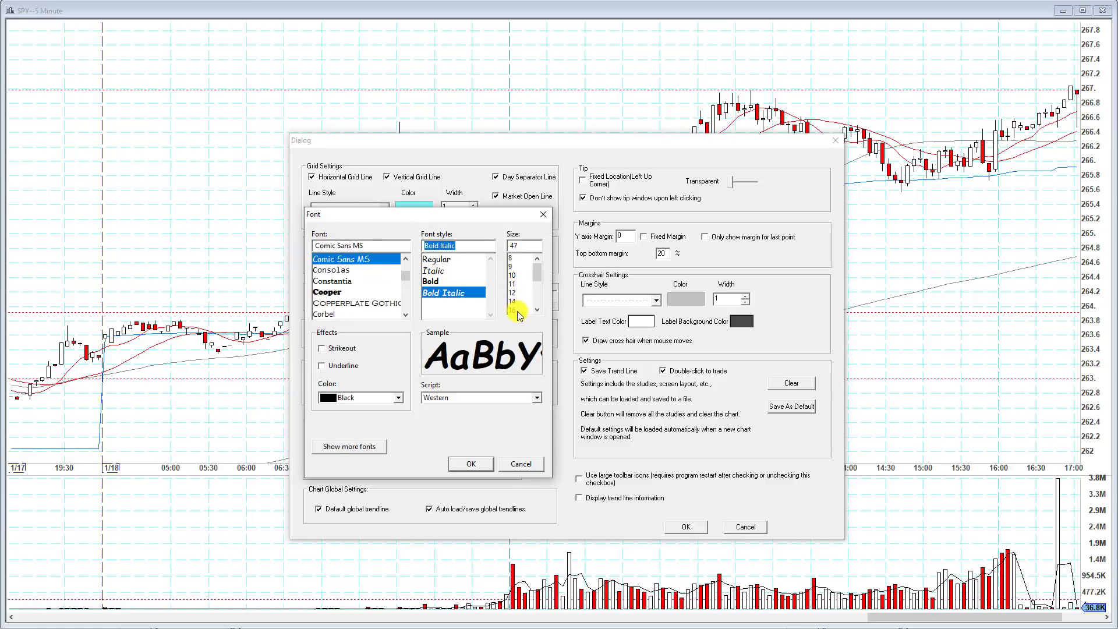
left_click(513, 311)
left_click(369, 407)
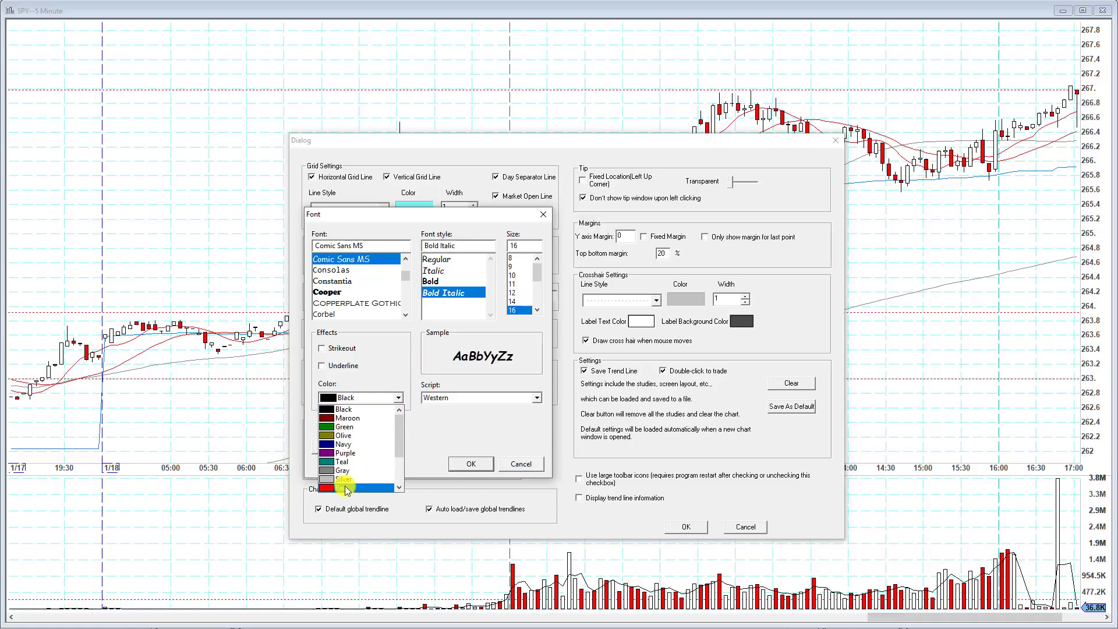
left_click(349, 486)
left_click(470, 463)
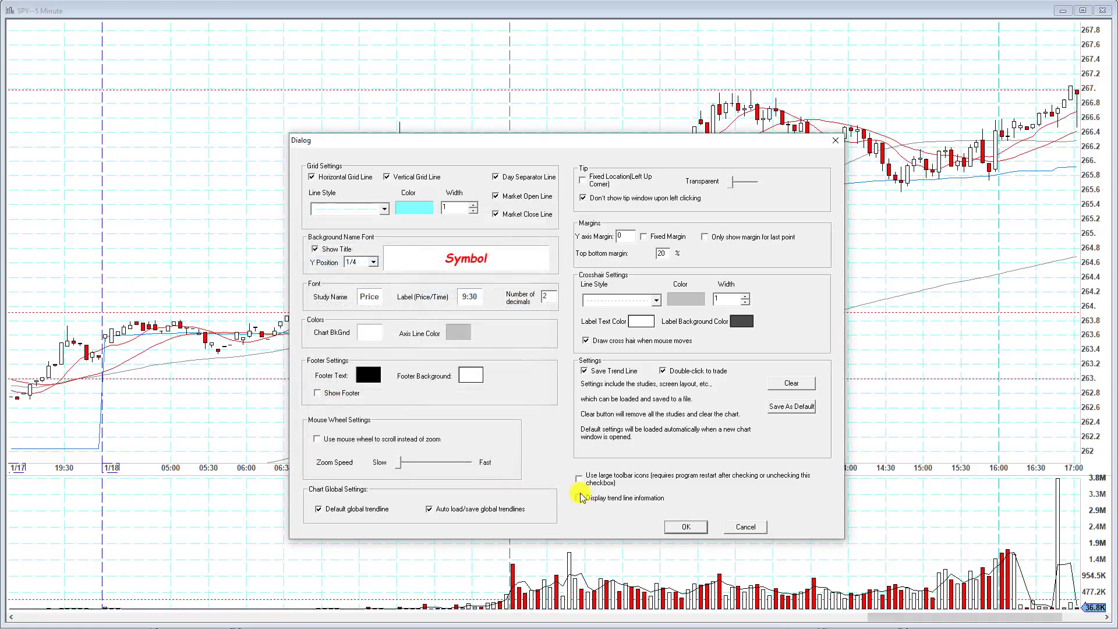
left_click(679, 528)
Enlarge the background title font to size 72.
right_click(574, 165)
left_click(575, 202)
left_click(504, 265)
scroll(554, 274, "down", 3)
left_click(520, 310)
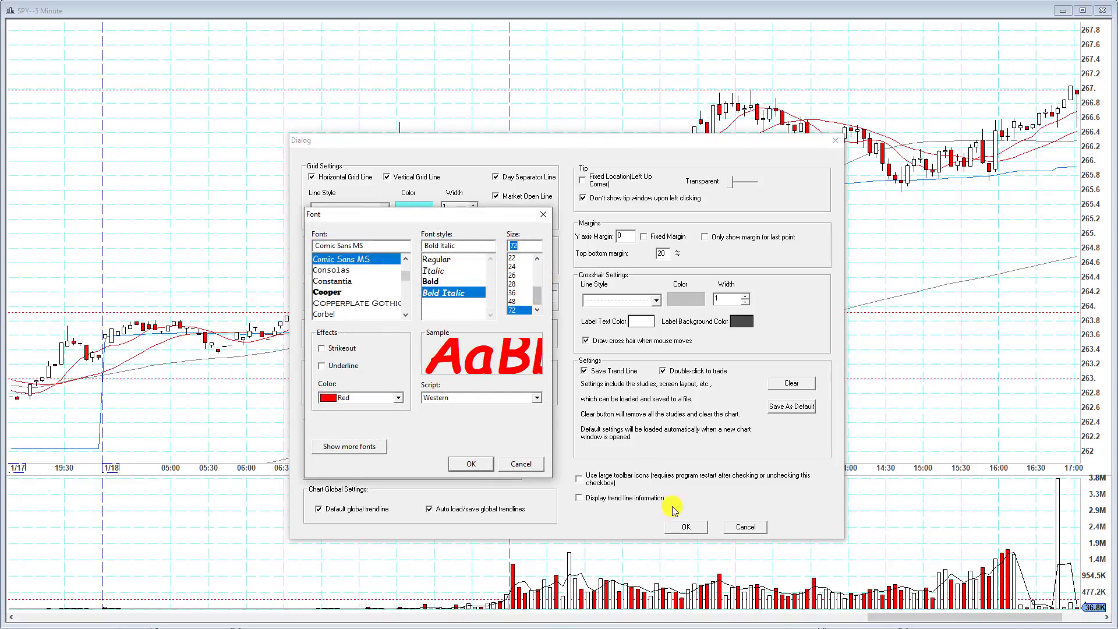
key("Return")
left_click(687, 526)
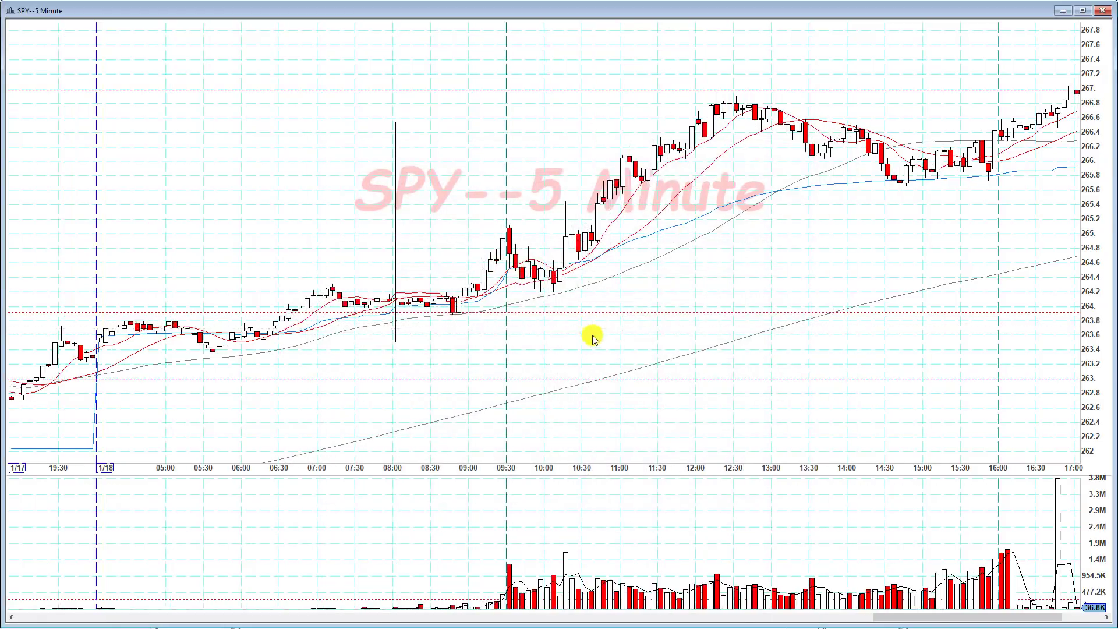
scroll(569, 300, "up", 2)
Bring up the Study Name font settings from the chart configuration.
right_click(599, 295)
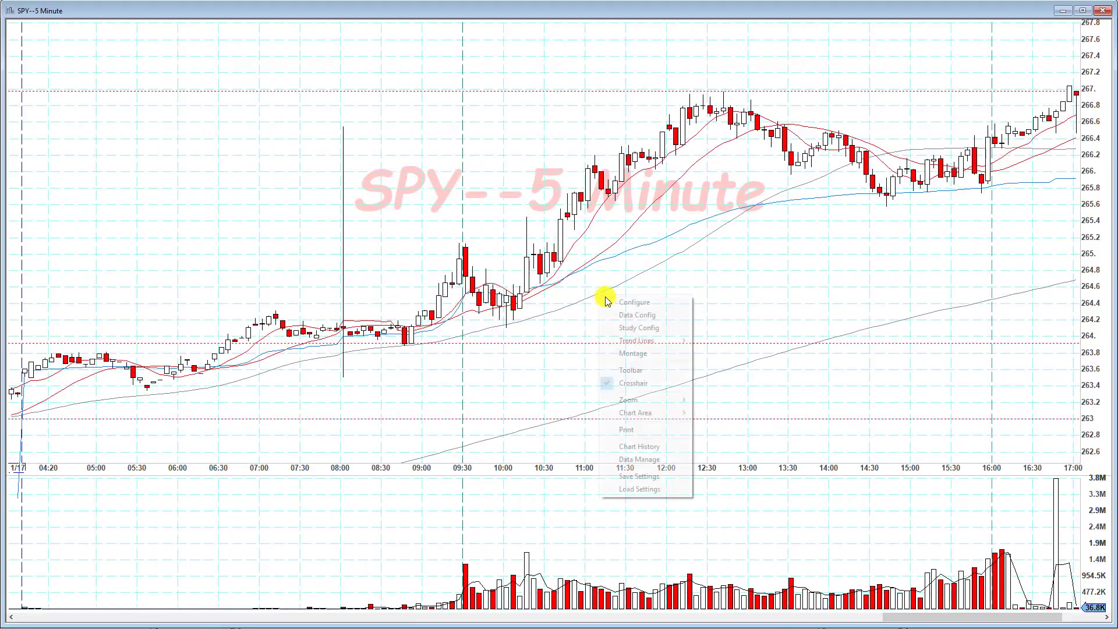
left_click(608, 332)
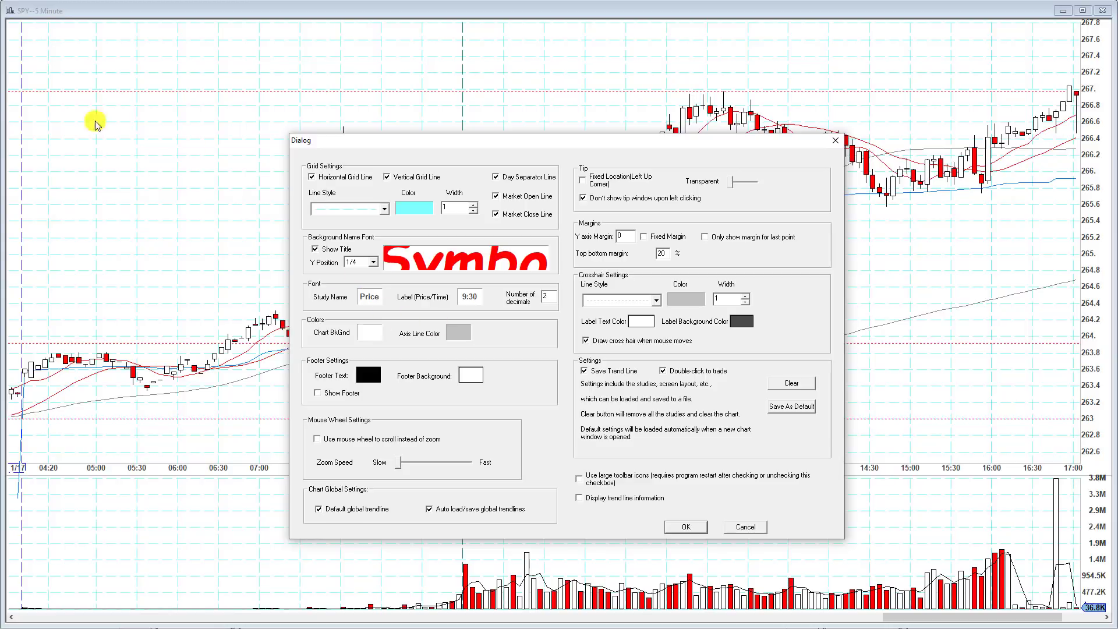
left_click(366, 299)
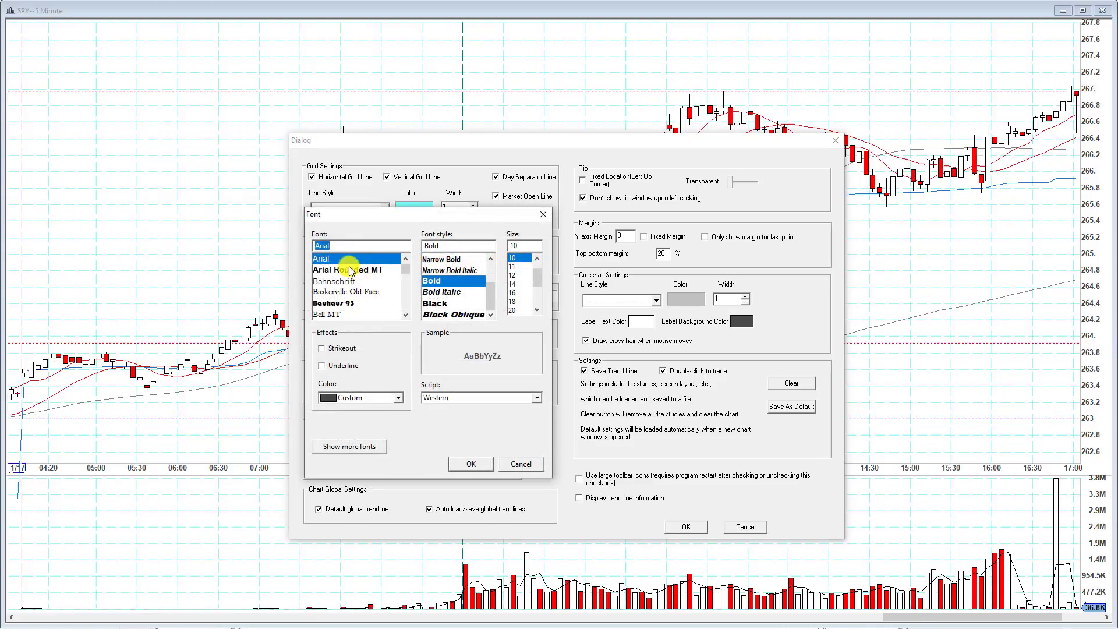
Set the study name font to Comic Sans MS, Bold Italic, size 24, colour Red.
type("comi")
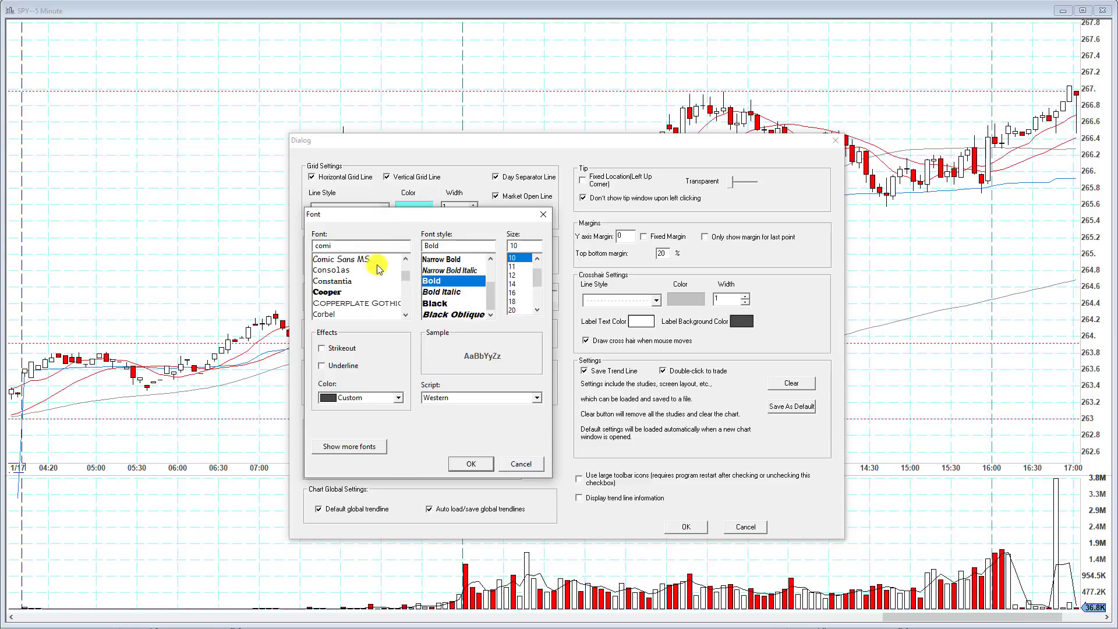
left_click(361, 258)
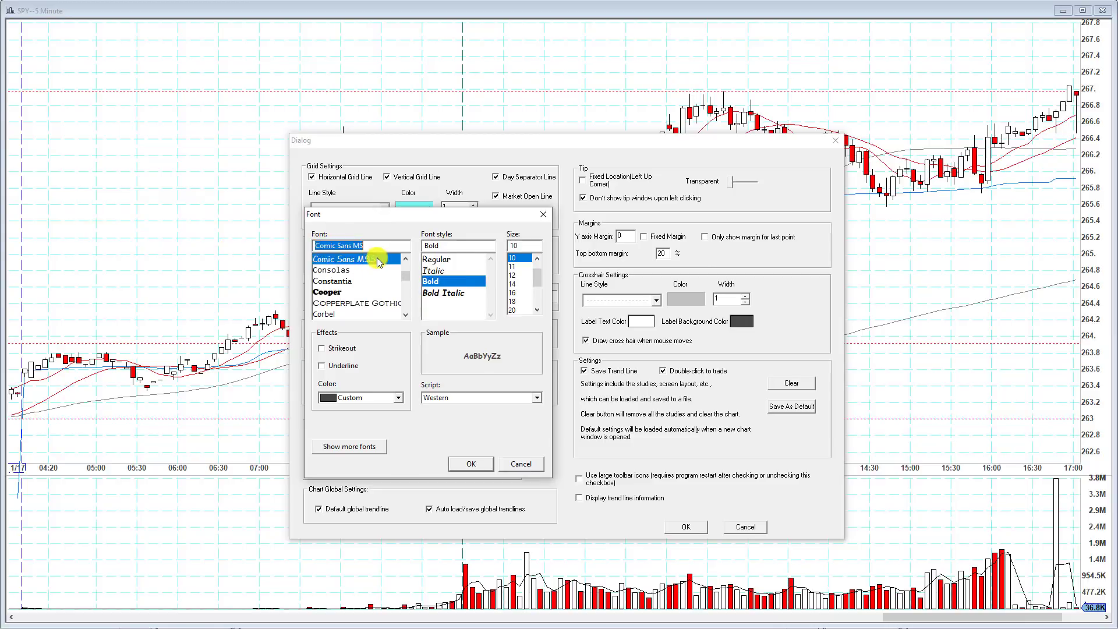
left_click(455, 292)
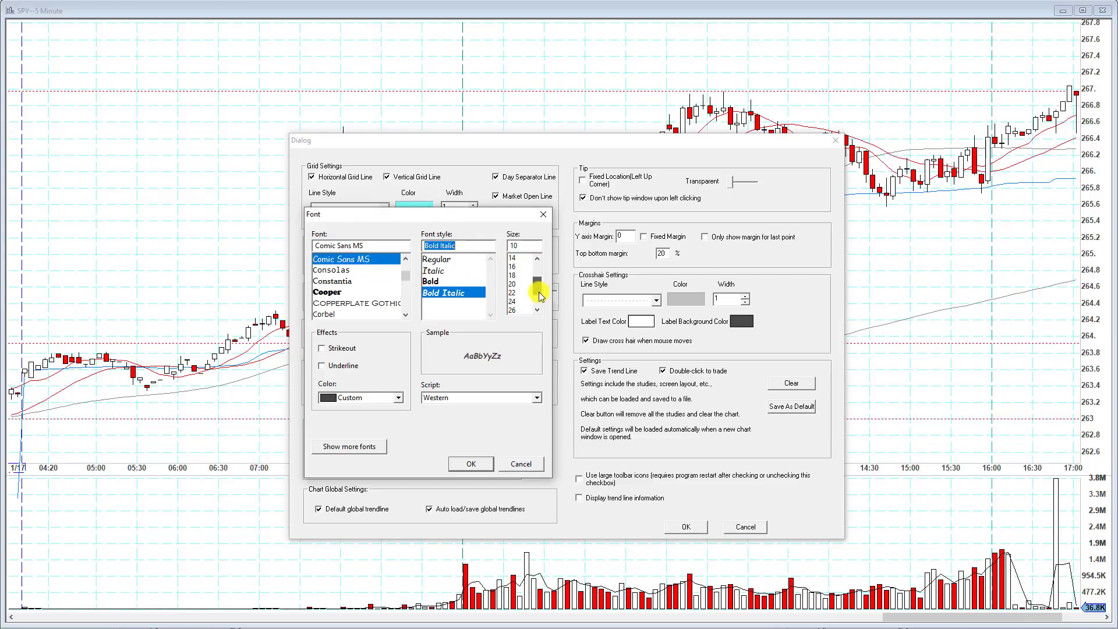
left_click(512, 275)
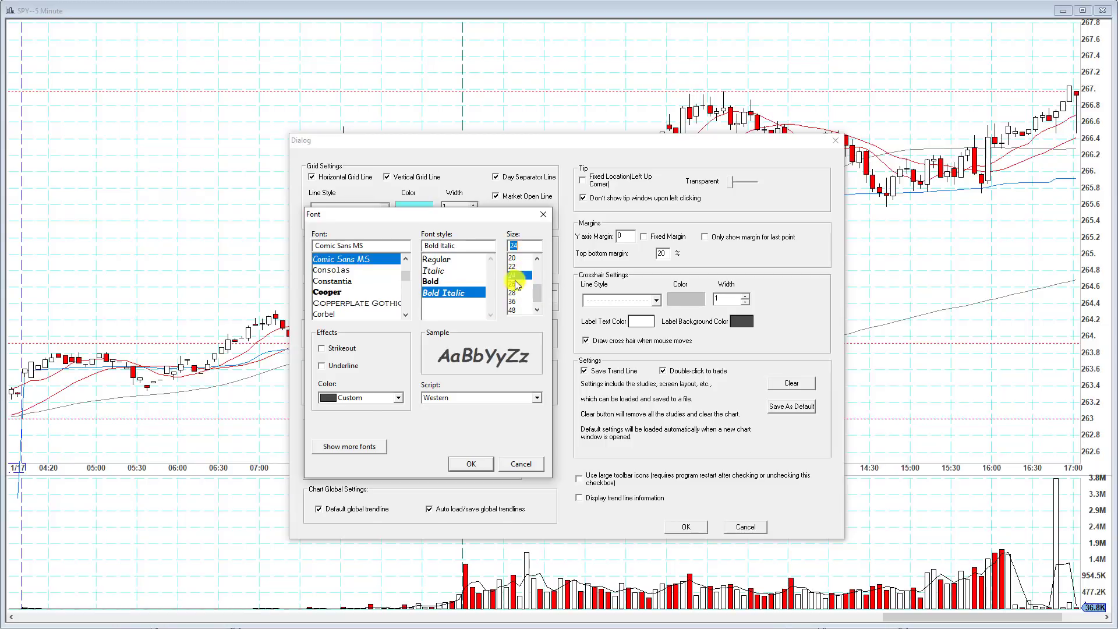
left_click(400, 398)
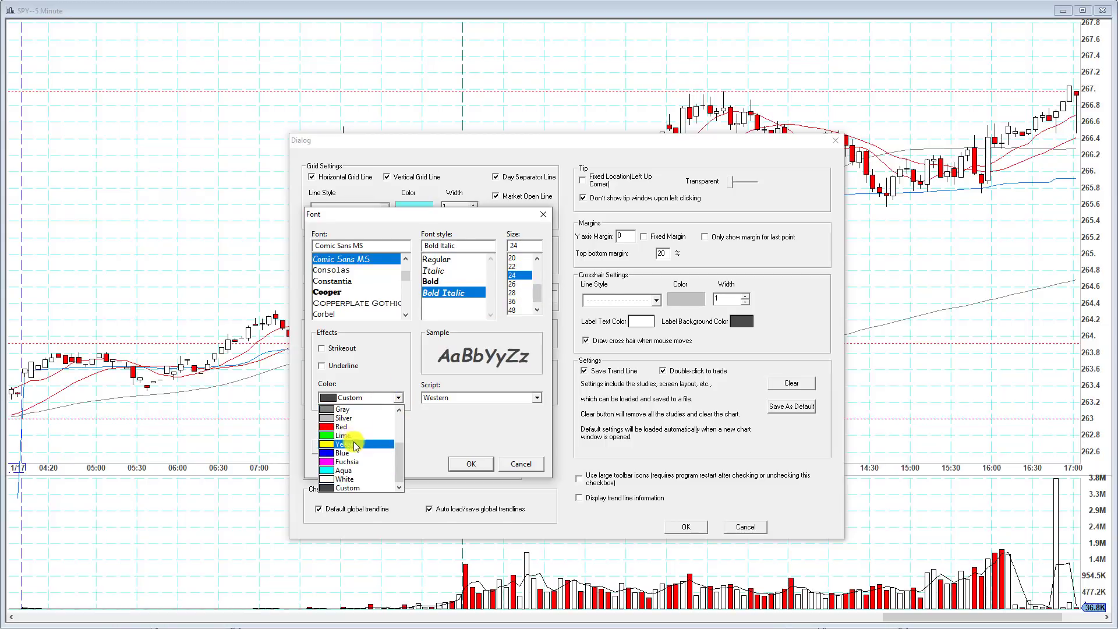
left_click(384, 434)
left_click(473, 464)
left_click(689, 593)
right_click(676, 275)
Enable Show Label, Show Study Info and Show Study Latest Value in Chart Area config.
mouse_move(725, 402)
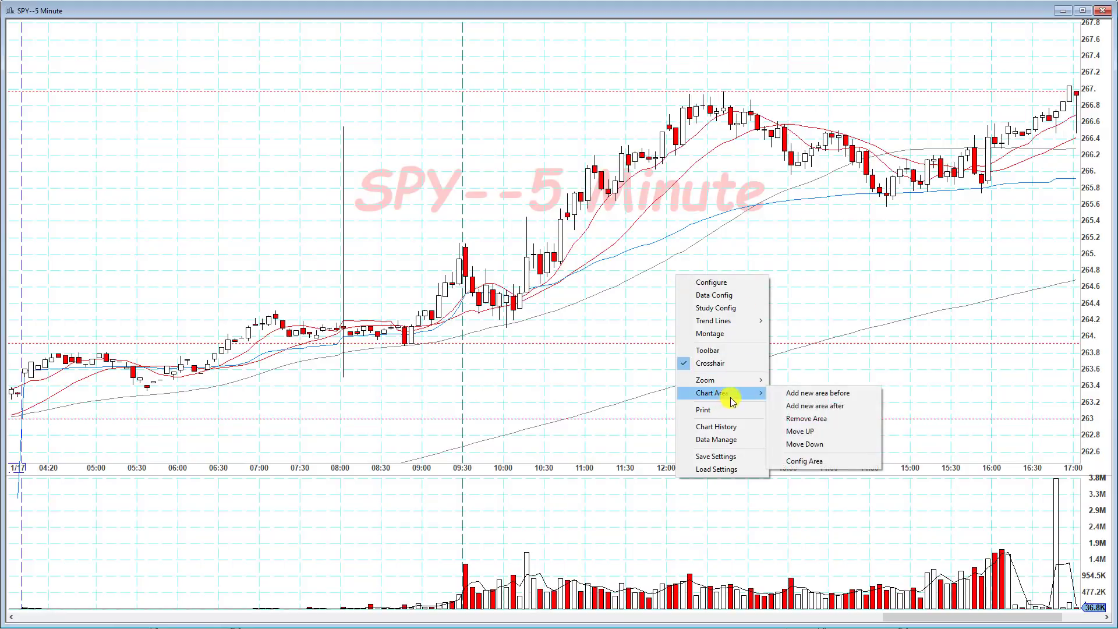
left_click(807, 460)
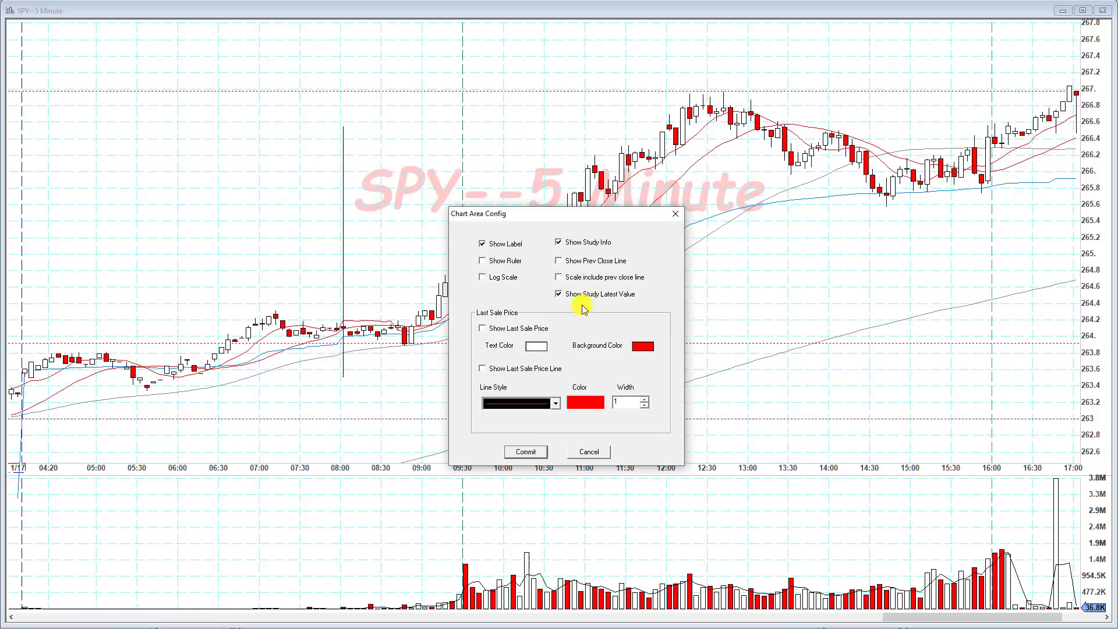
left_click(521, 453)
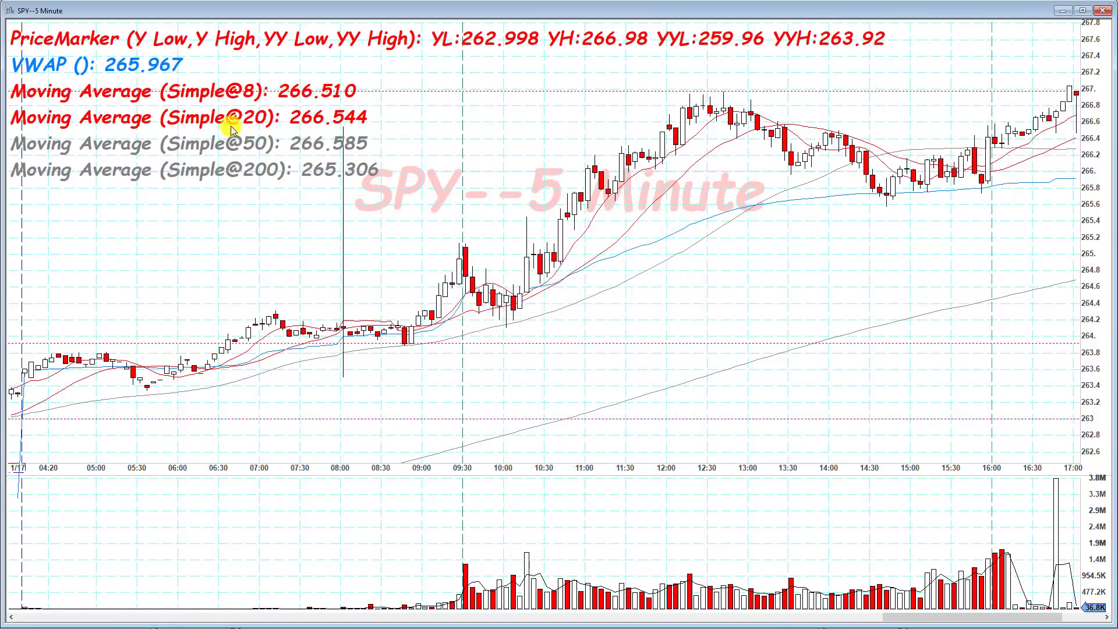
right_click(604, 125)
Change the Study Name font colour to Lime in the chart settings.
left_click(609, 142)
left_click(387, 292)
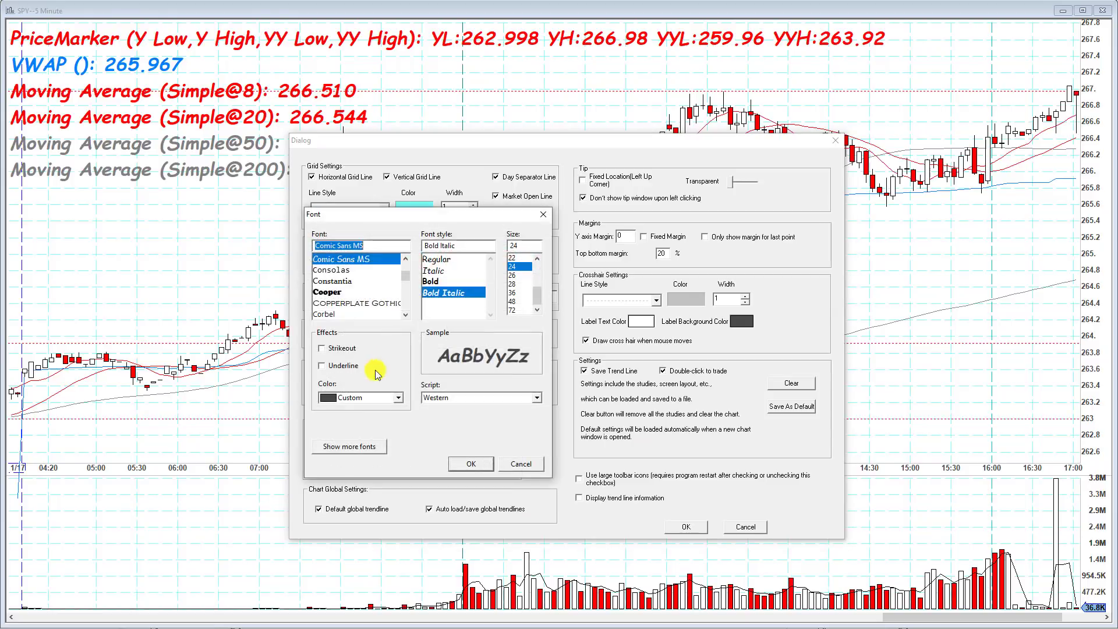
left_click(398, 400)
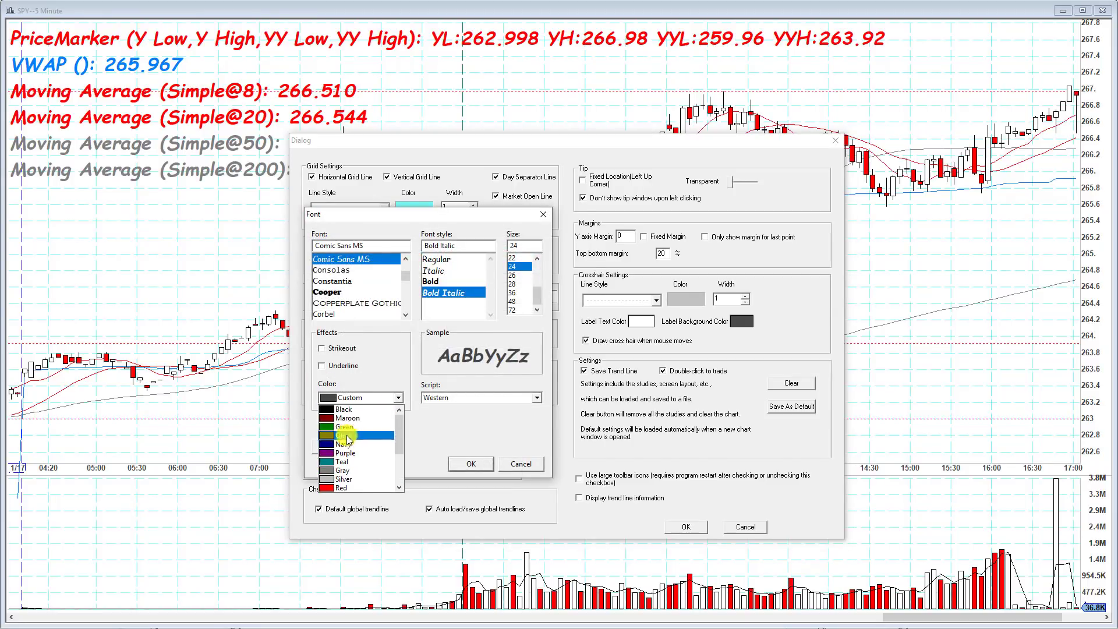
scroll(350, 426, "down", 2)
left_click(352, 445)
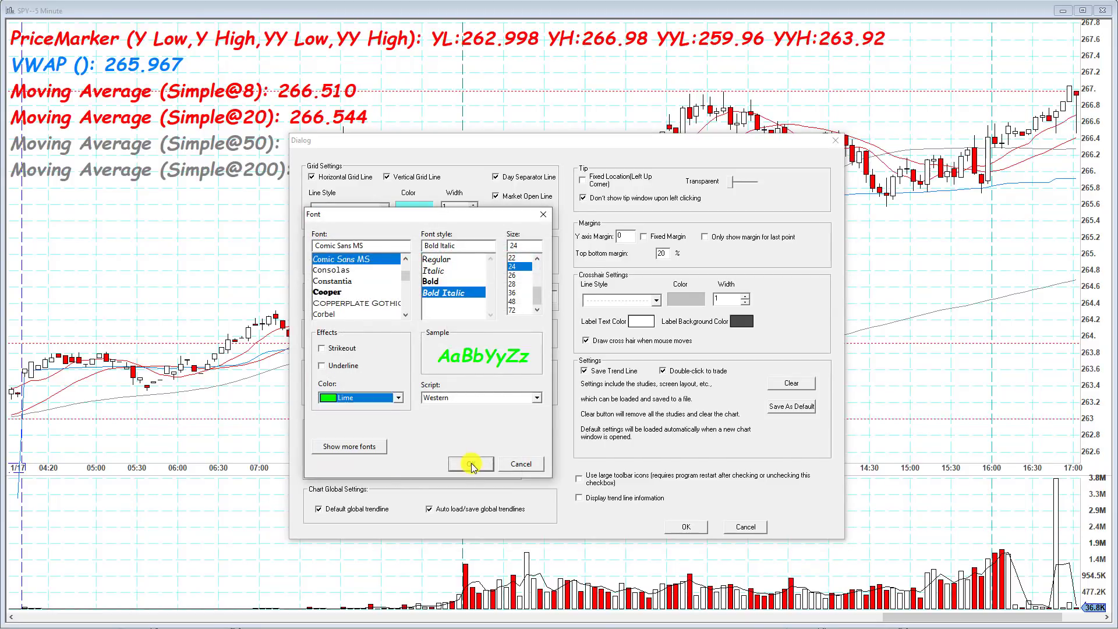
left_click(471, 464)
left_click(670, 531)
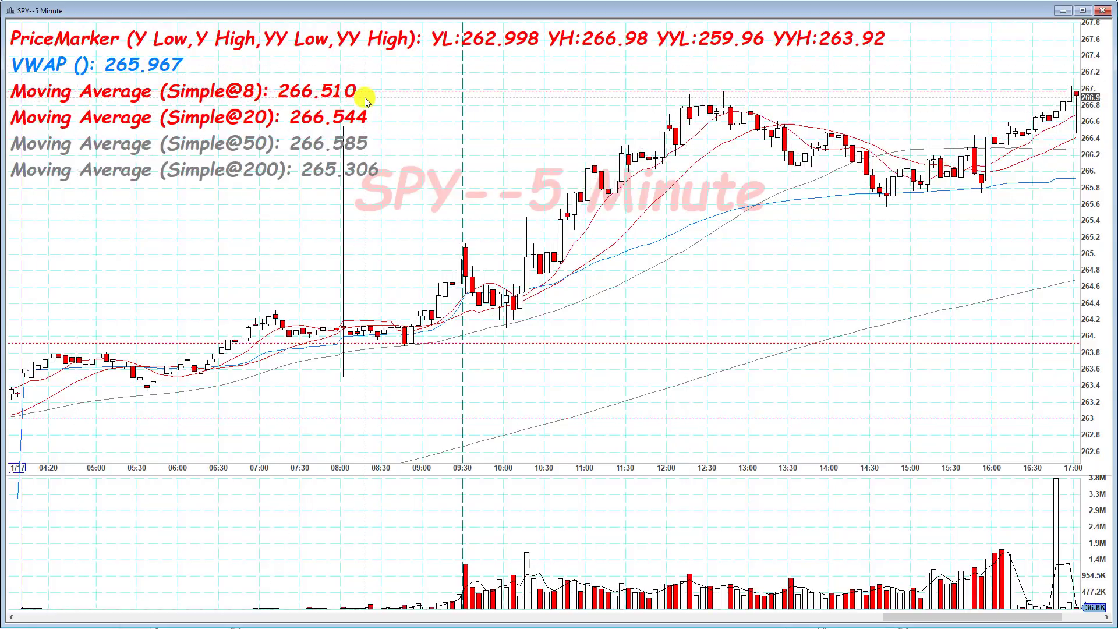
scroll(482, 274, "up", 5)
Colour the Simple@200 moving average line and label purple through Study Config.
scroll(228, 124, "up", 3)
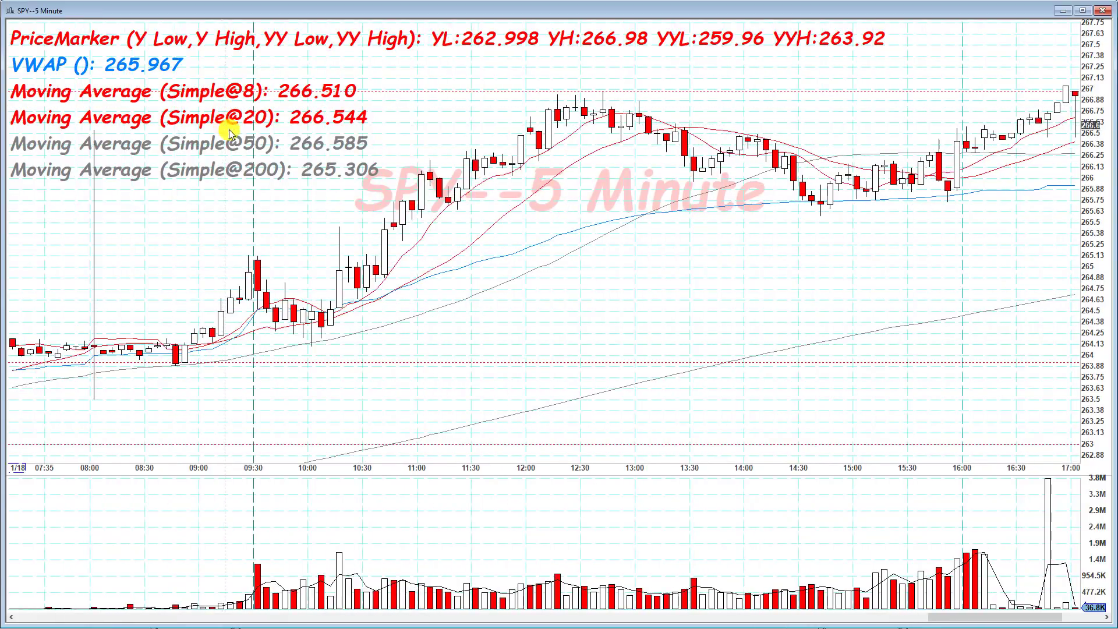
right_click(710, 138)
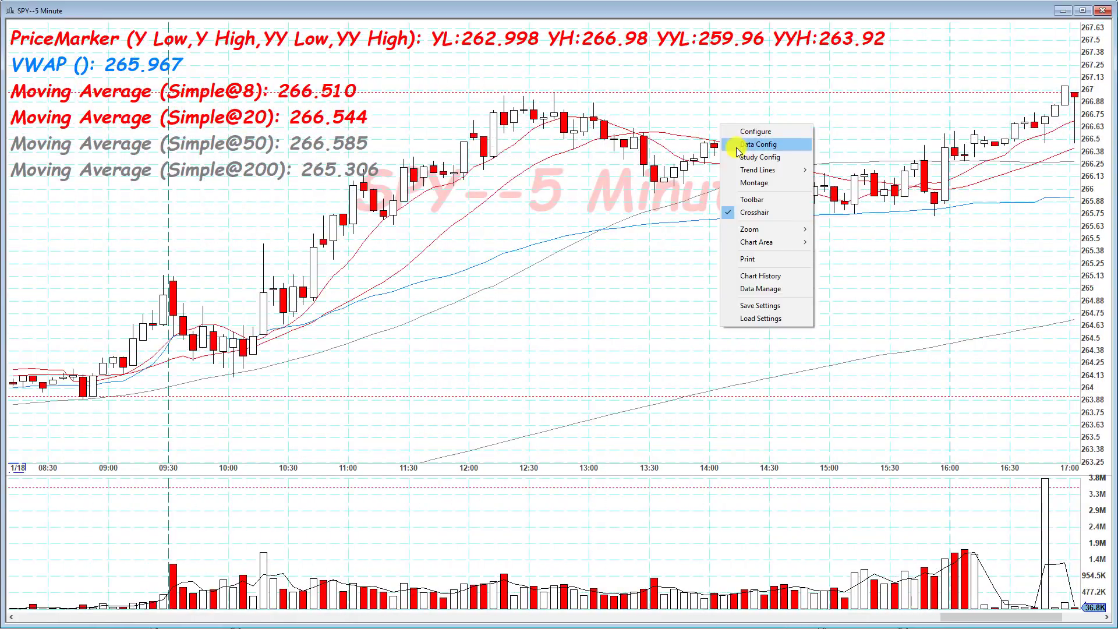
left_click(731, 145)
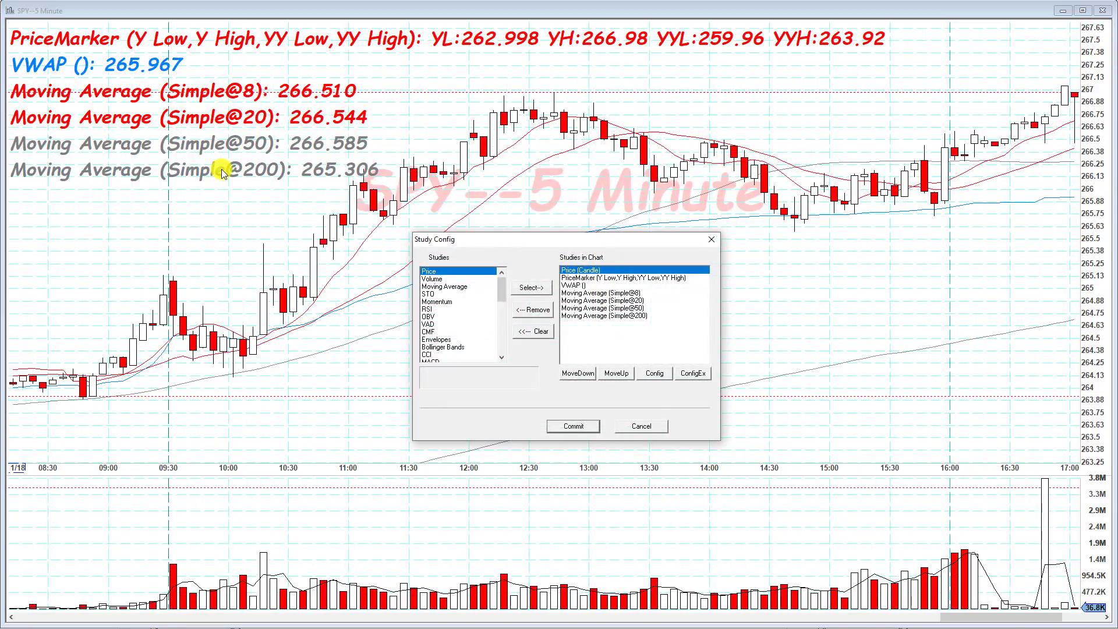
double_click(624, 315)
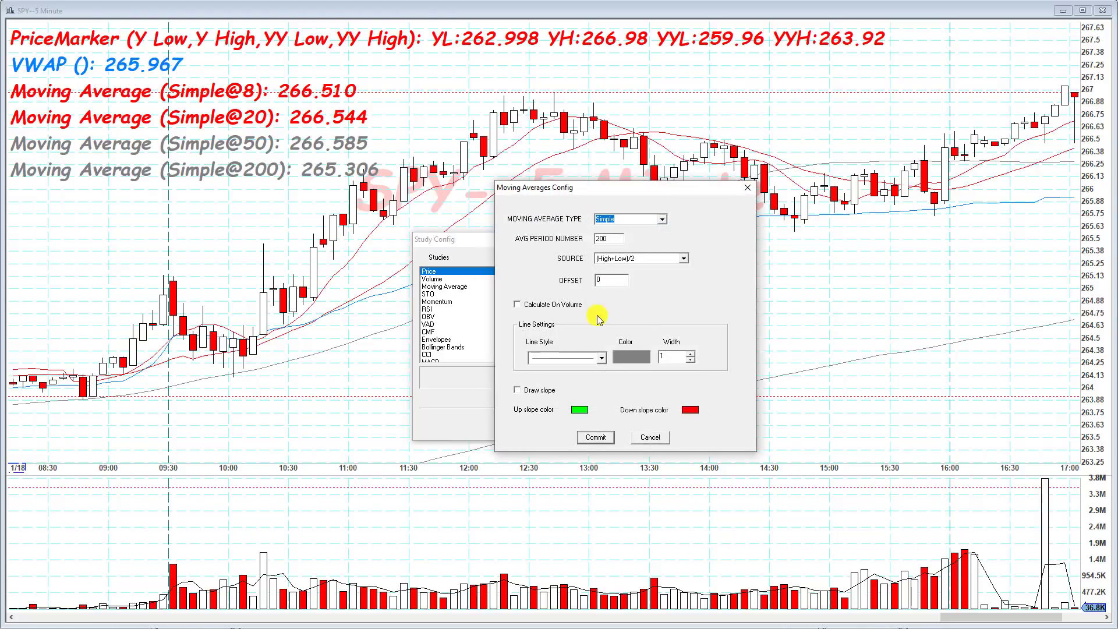
left_click(632, 354)
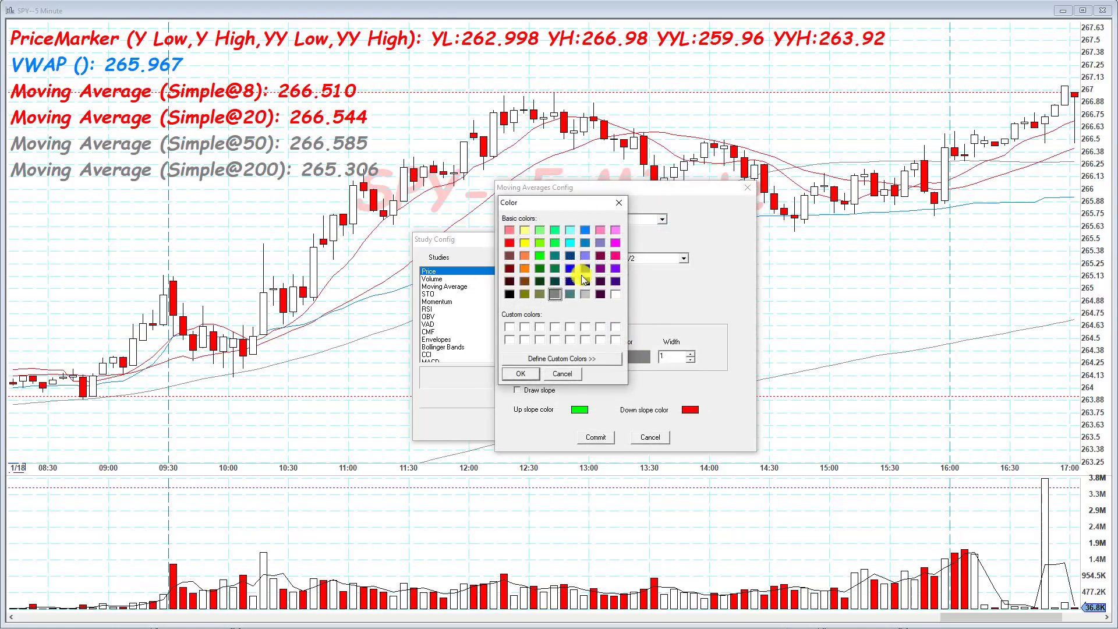
left_click(617, 269)
left_click(520, 373)
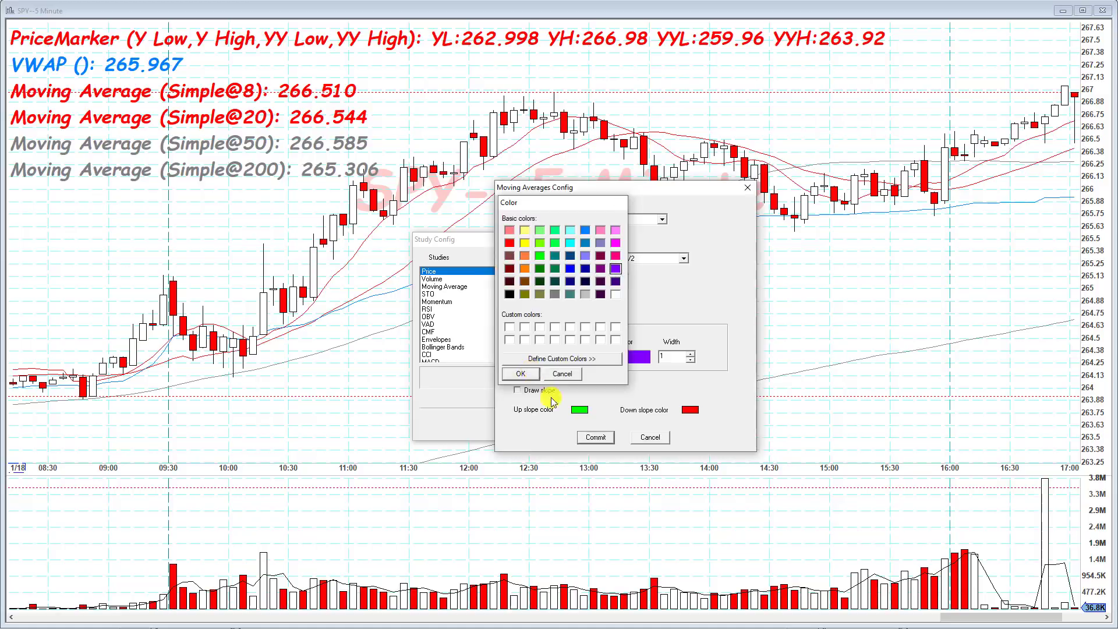
left_click(580, 437)
left_click(573, 427)
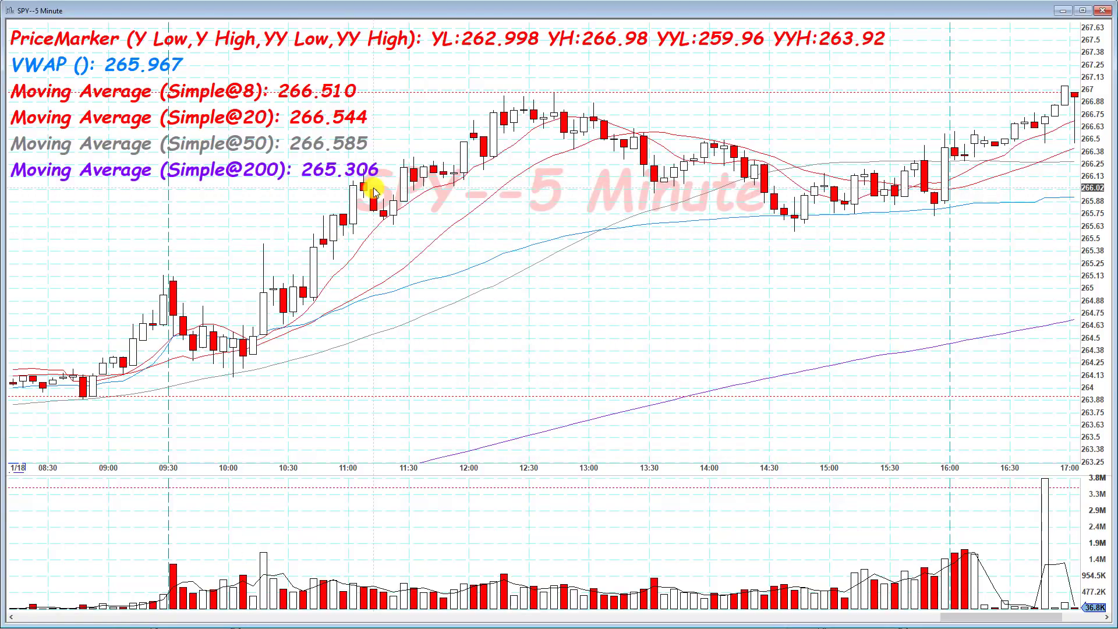
right_click(386, 159)
left_click(414, 164)
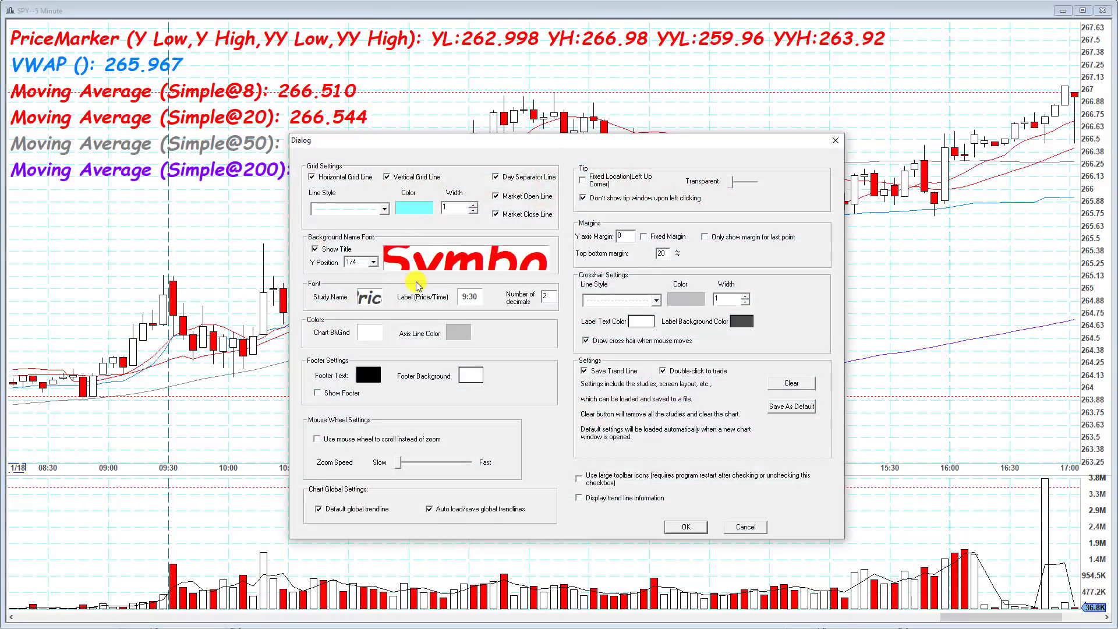
Set the price/time label font to Comic Sans MS, Bold Italic, size 36.
left_click(464, 299)
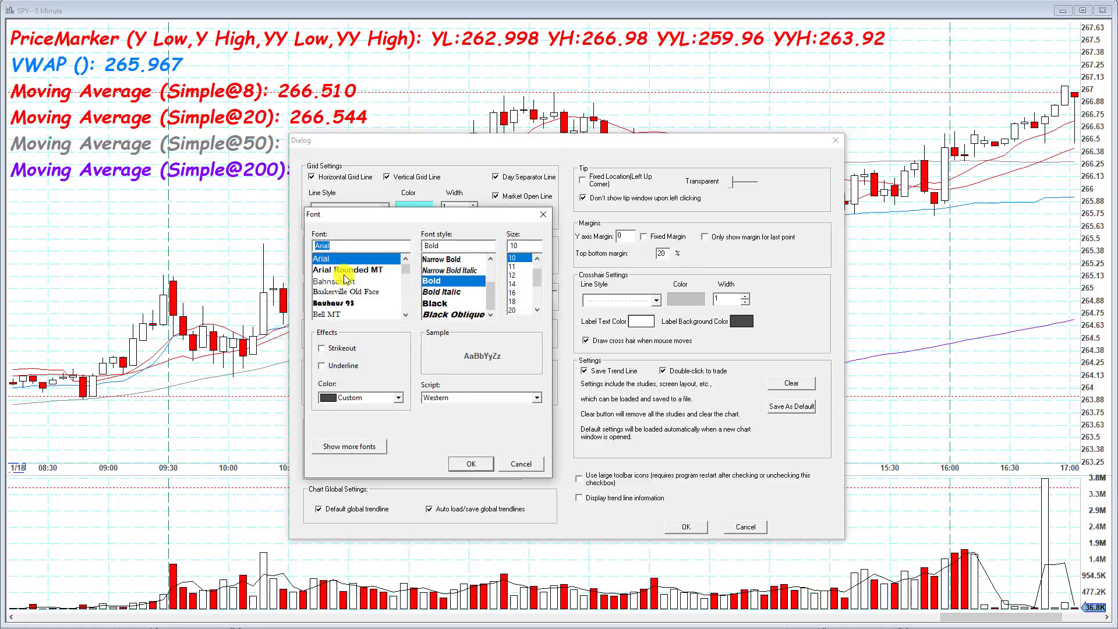
double_click(356, 245)
type("comic")
left_click(343, 260)
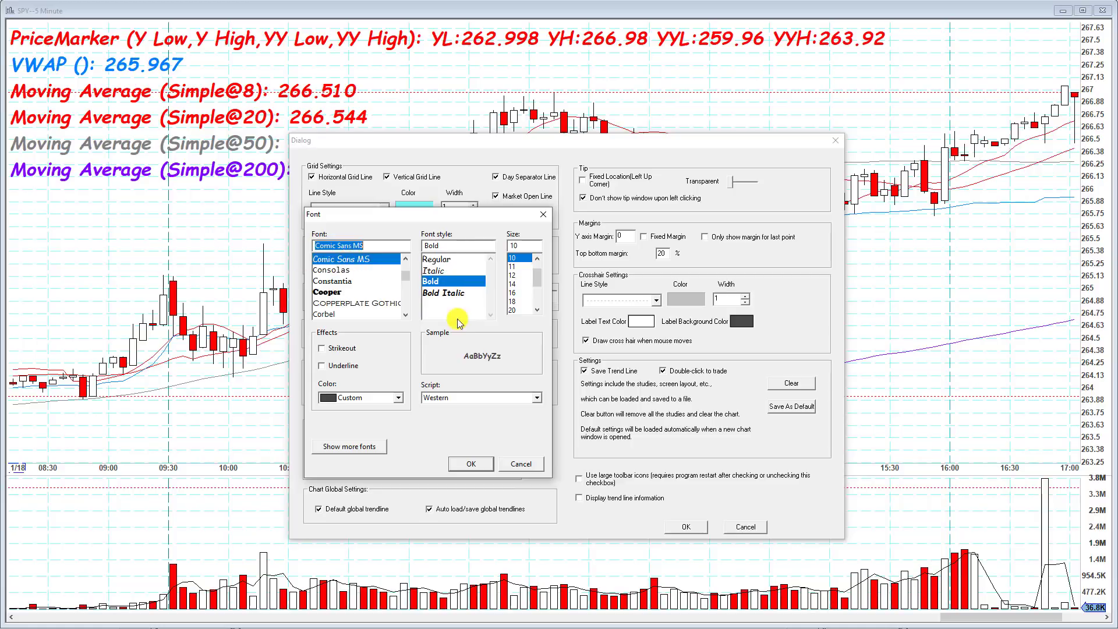
left_click(453, 293)
scroll(523, 305, "down", 1)
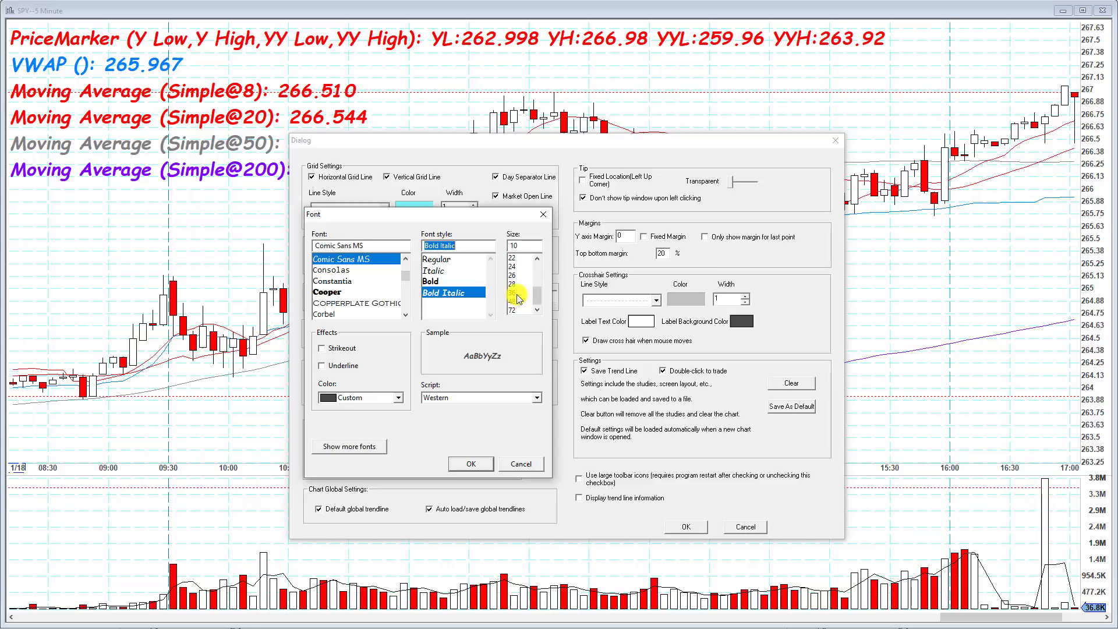
left_click(517, 293)
Make the label font red and apply it to the chart.
left_click(399, 397)
left_click(373, 428)
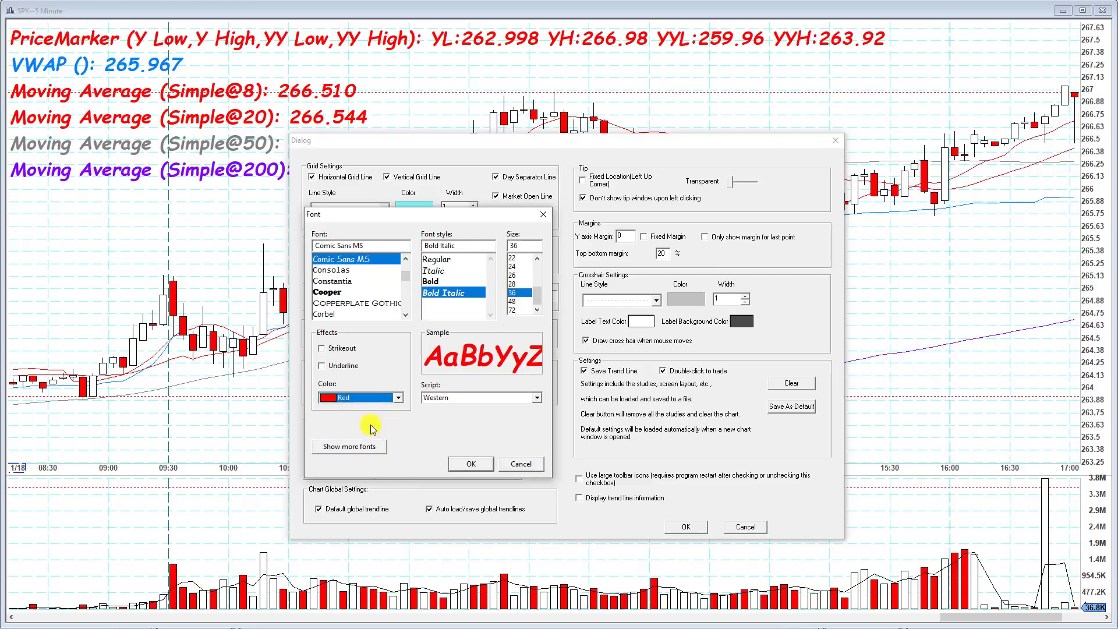
left_click(455, 466)
left_click(678, 528)
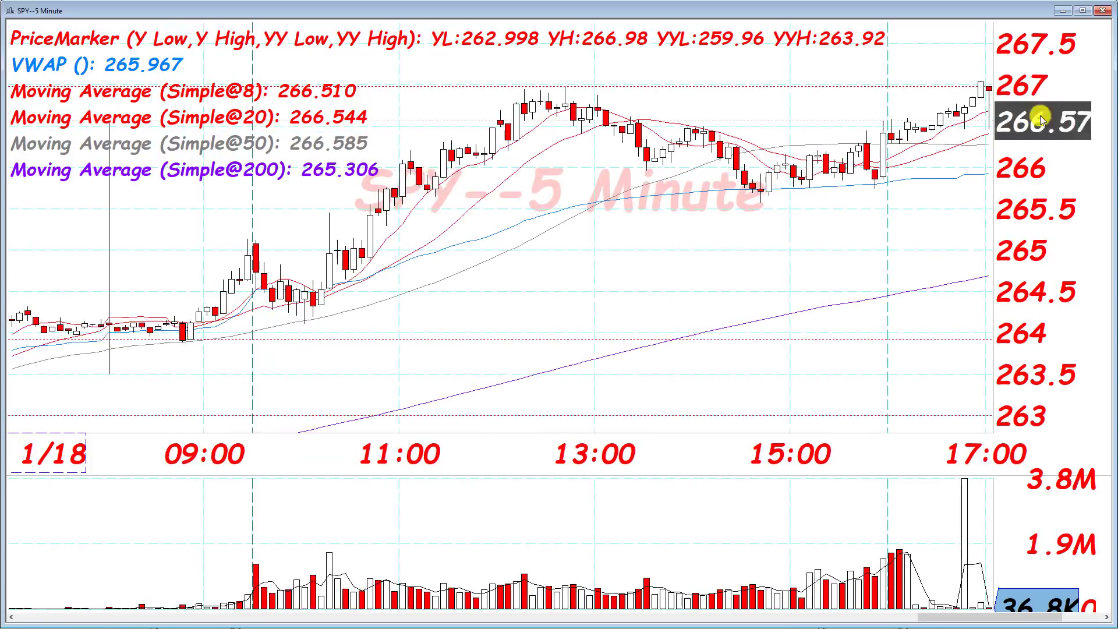
right_click(775, 287)
left_click(809, 293)
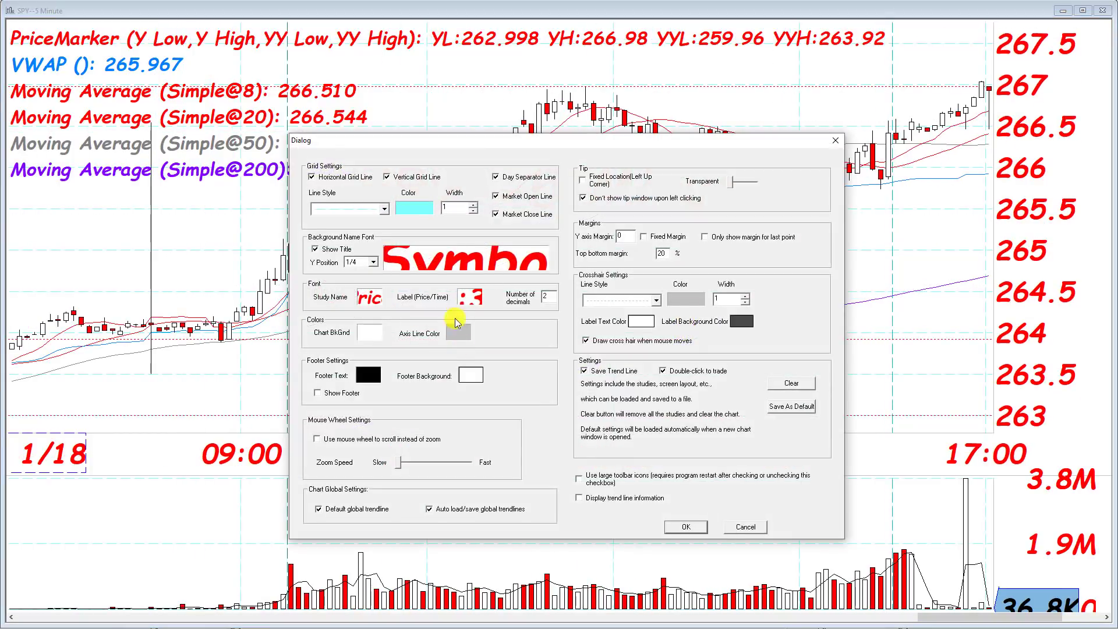
Shrink the price and time label font to size 16 and apply it.
left_click(470, 298)
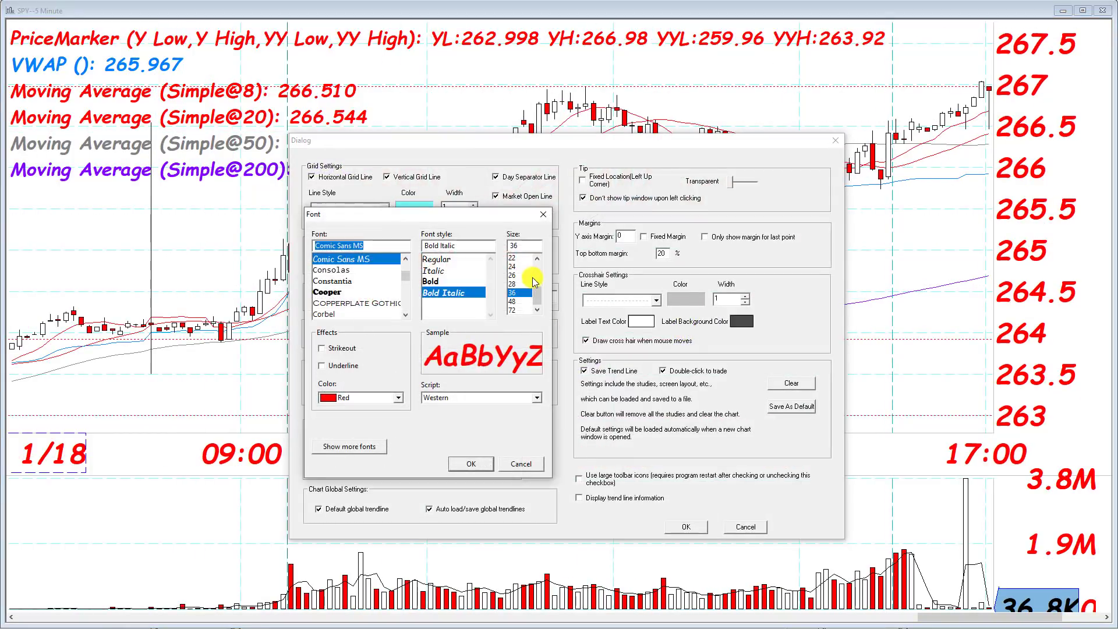
scroll(525, 270, "up", 1)
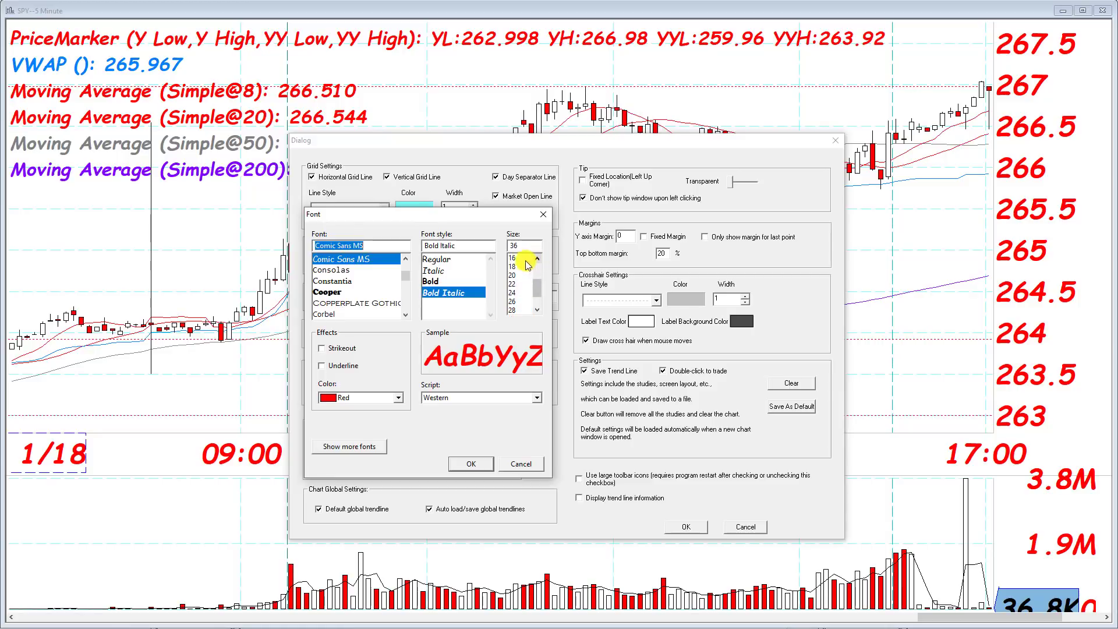
left_click(513, 258)
left_click(471, 464)
left_click(687, 527)
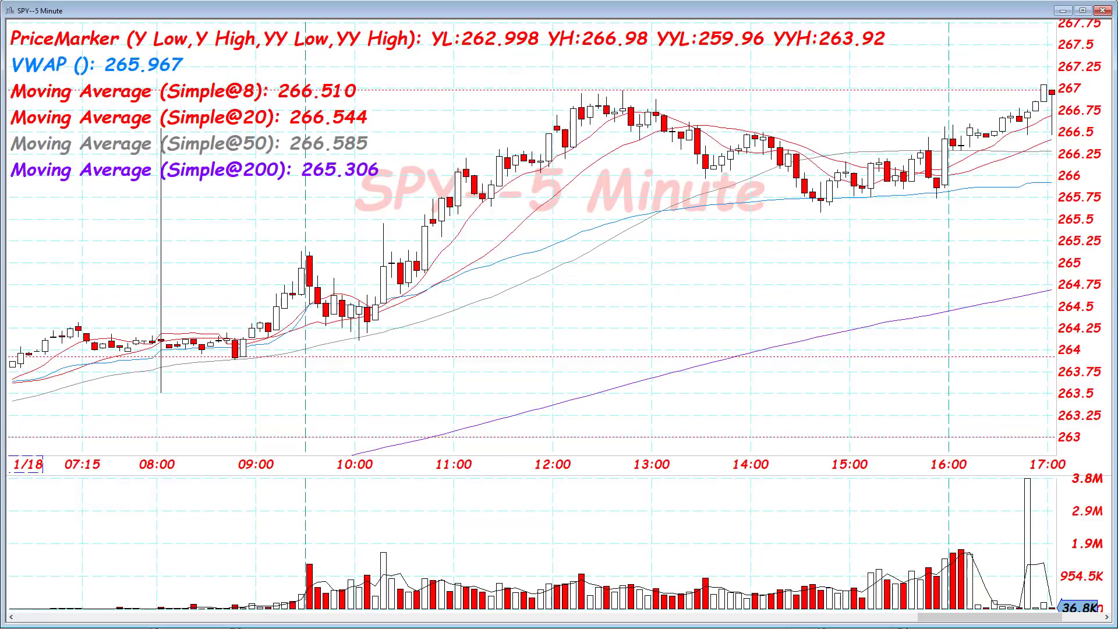
Set the price axis to 1 decimal, then restore it to 2 decimals.
right_click(622, 316)
left_click(618, 326)
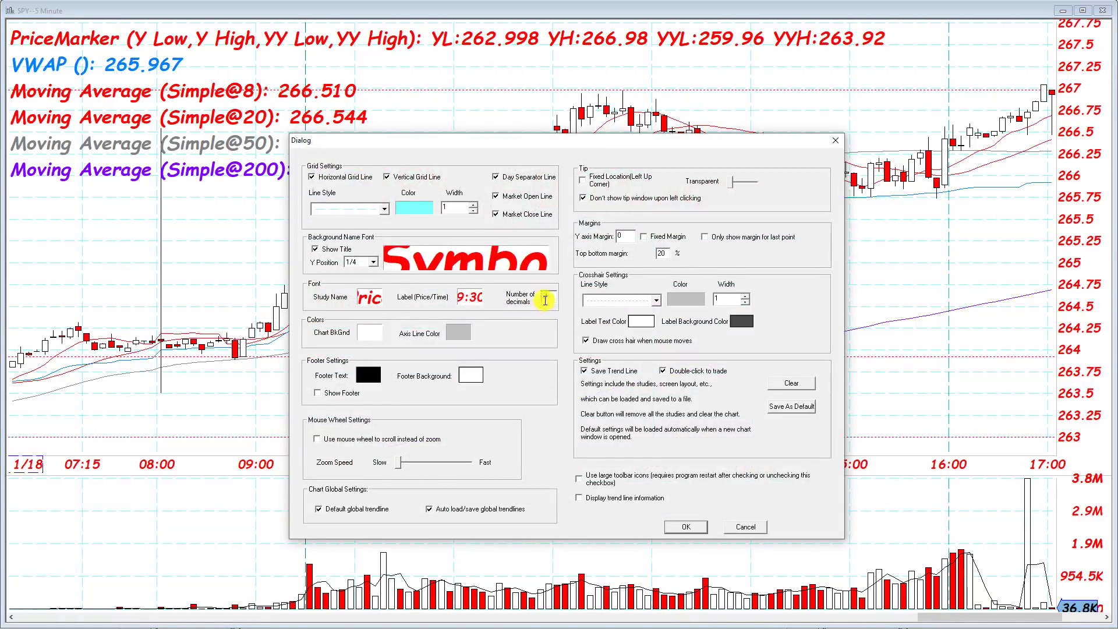
type("1")
key("Return")
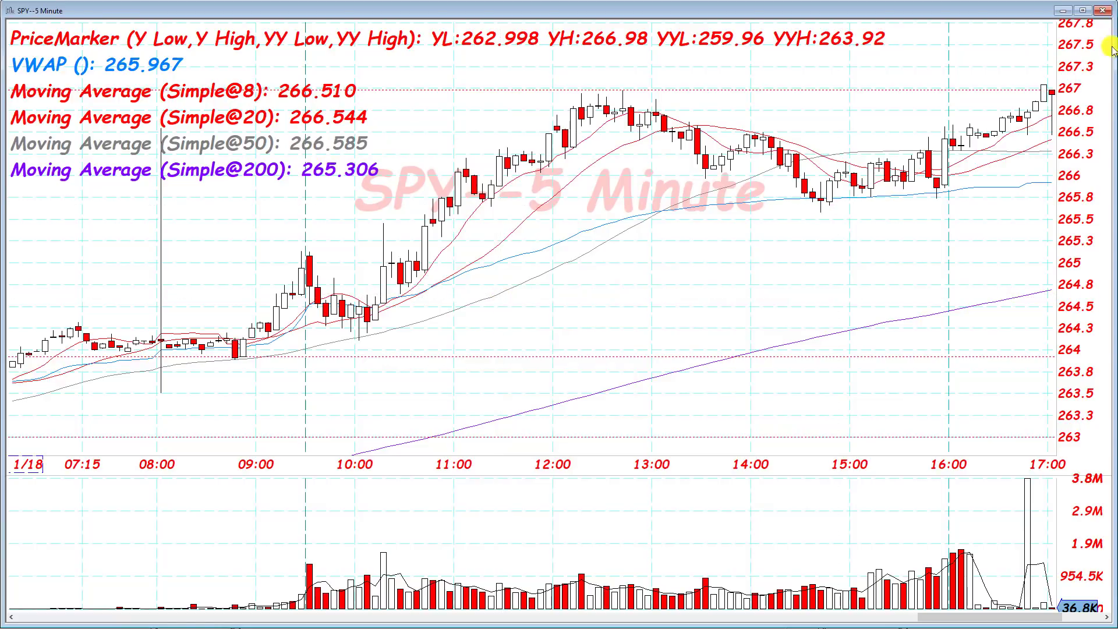
right_click(869, 235)
left_click(874, 244)
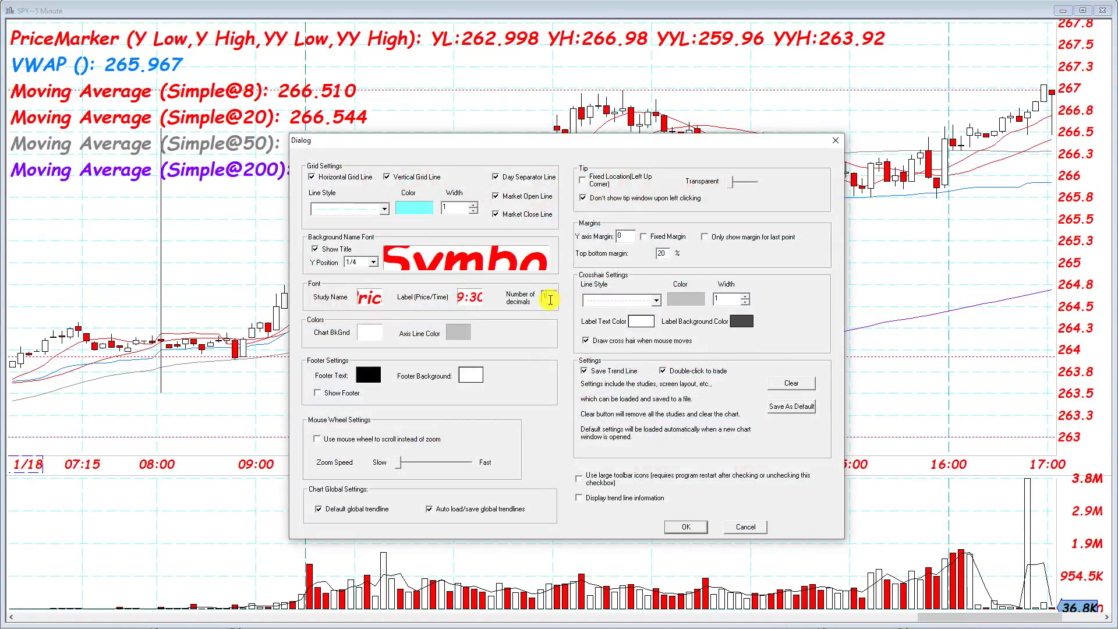
type("2")
key("Return")
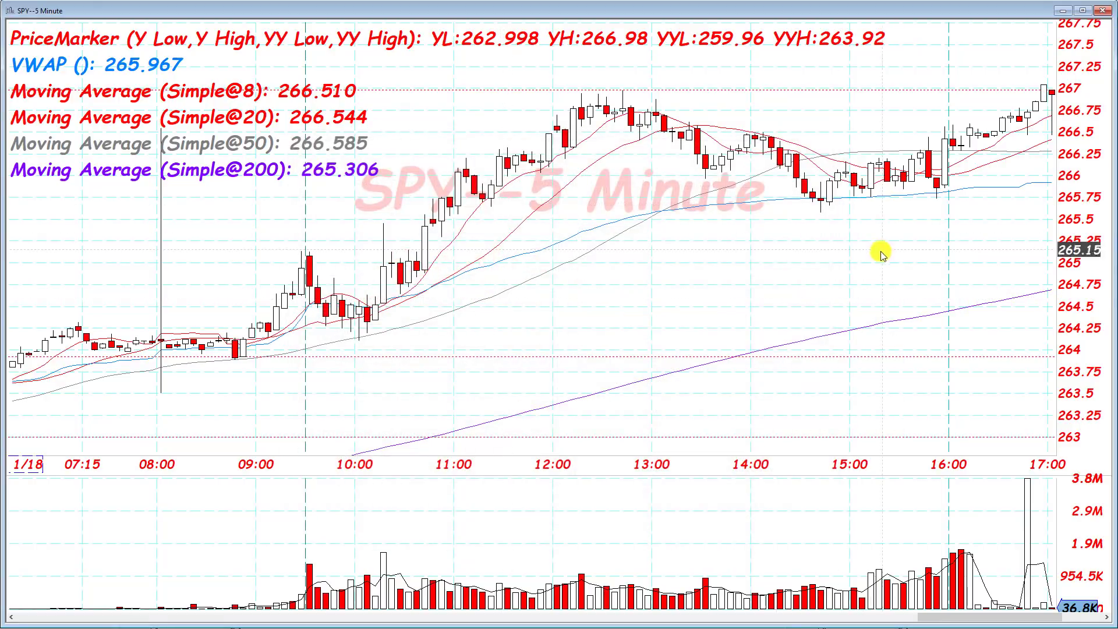
Open the chart's Data Config and close it without changes.
right_click(569, 325)
left_click(606, 344)
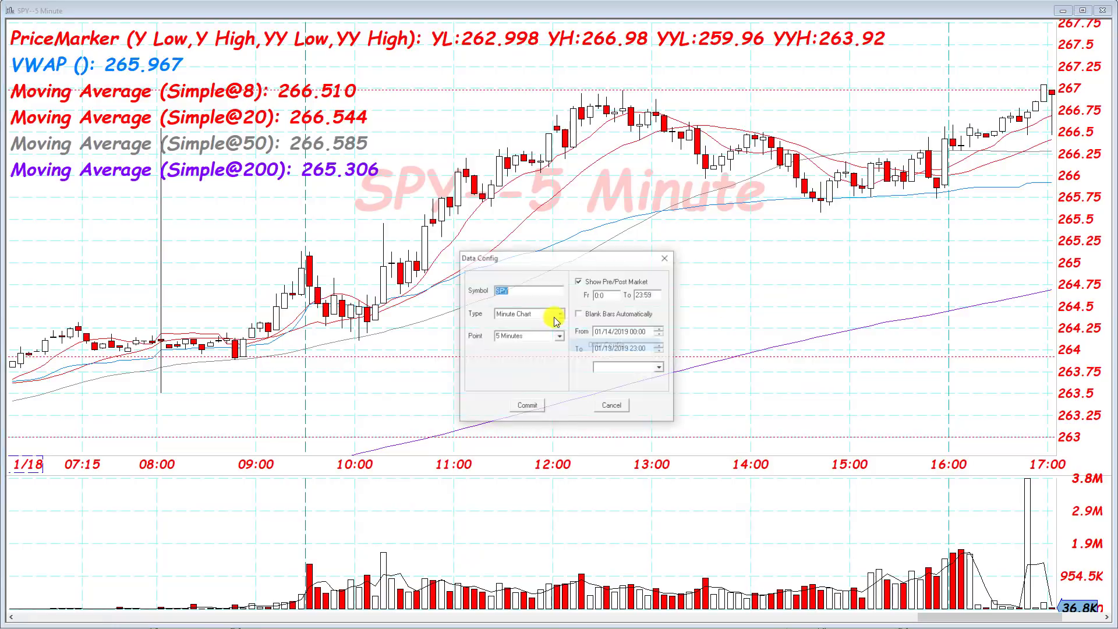
left_click(611, 406)
right_click(508, 334)
left_click(512, 342)
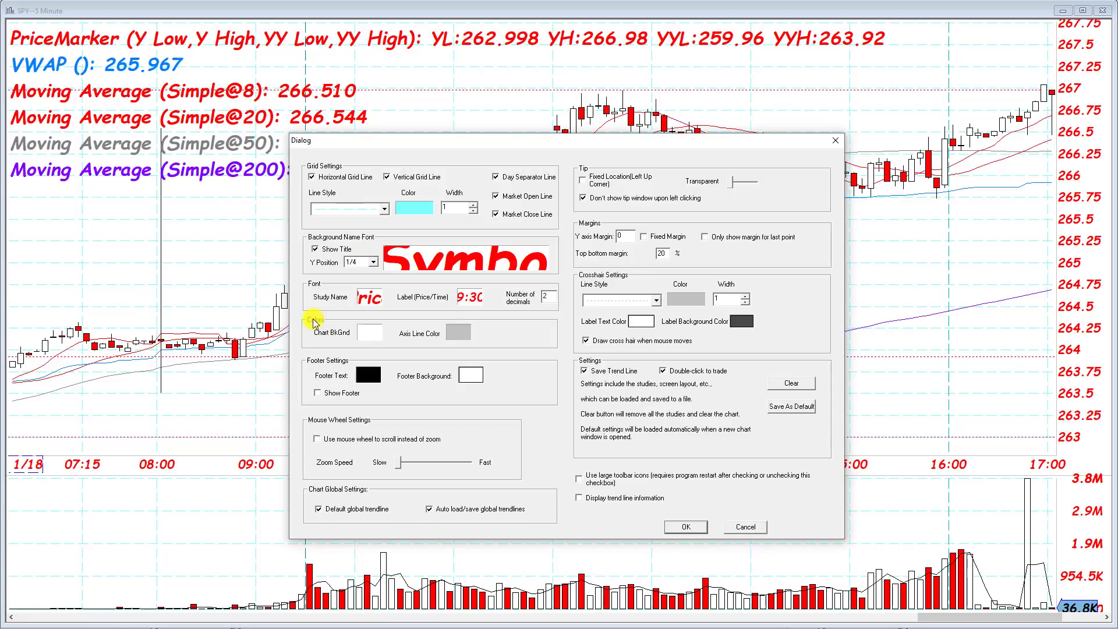
Make the chart background a custom pale lavender (Lum 215, RGB 220, 220, 237).
left_click(370, 334)
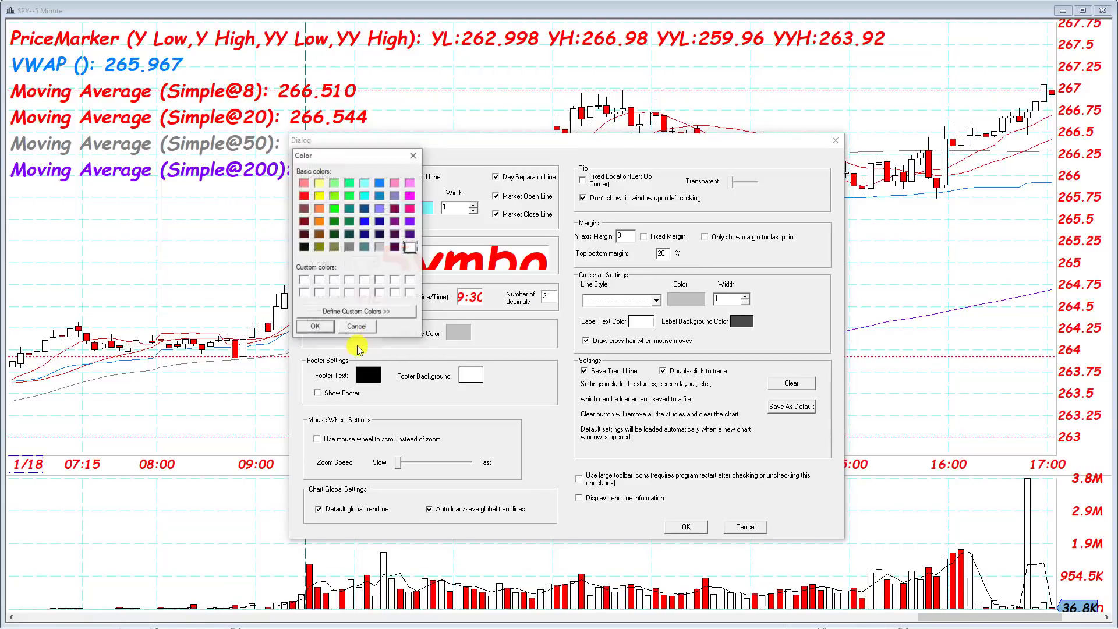
left_click(396, 195)
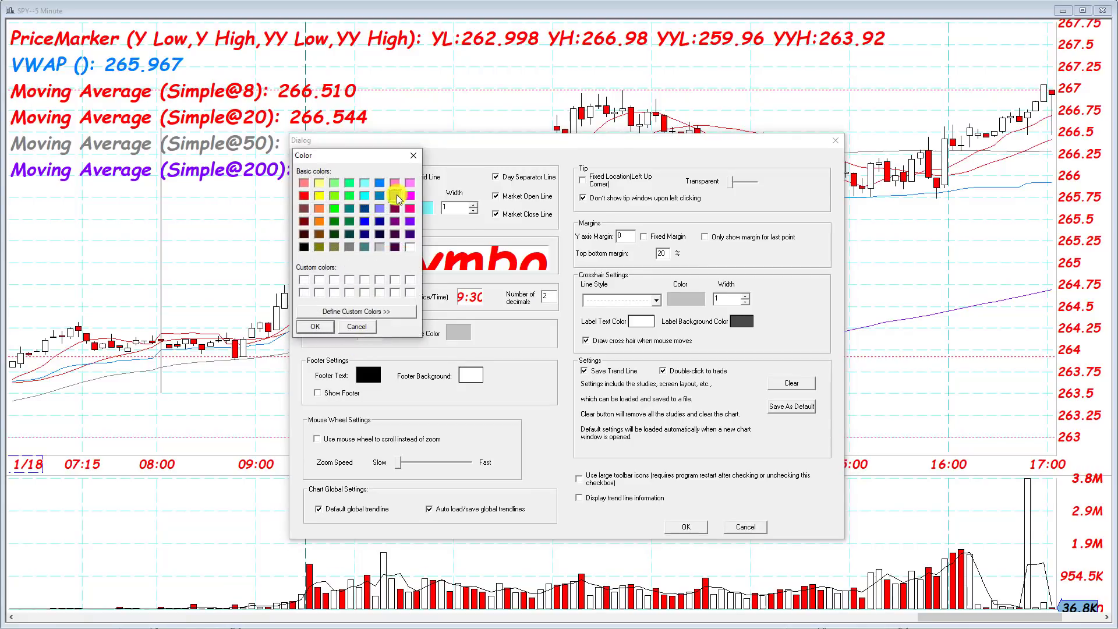
left_click(358, 312)
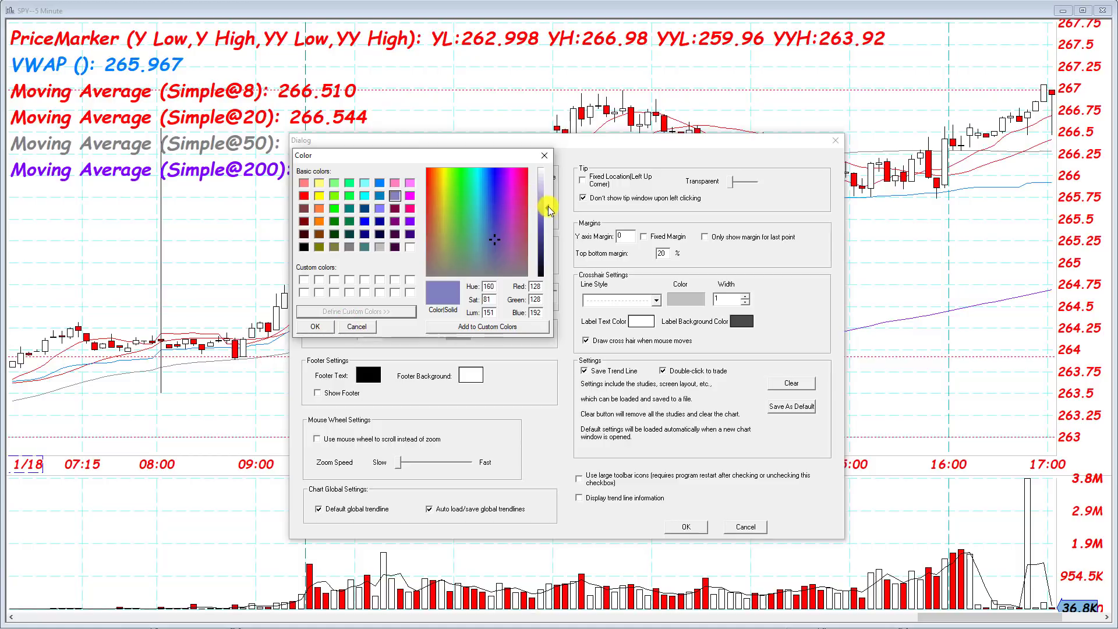
left_click_drag(550, 211, 548, 184)
left_click(478, 327)
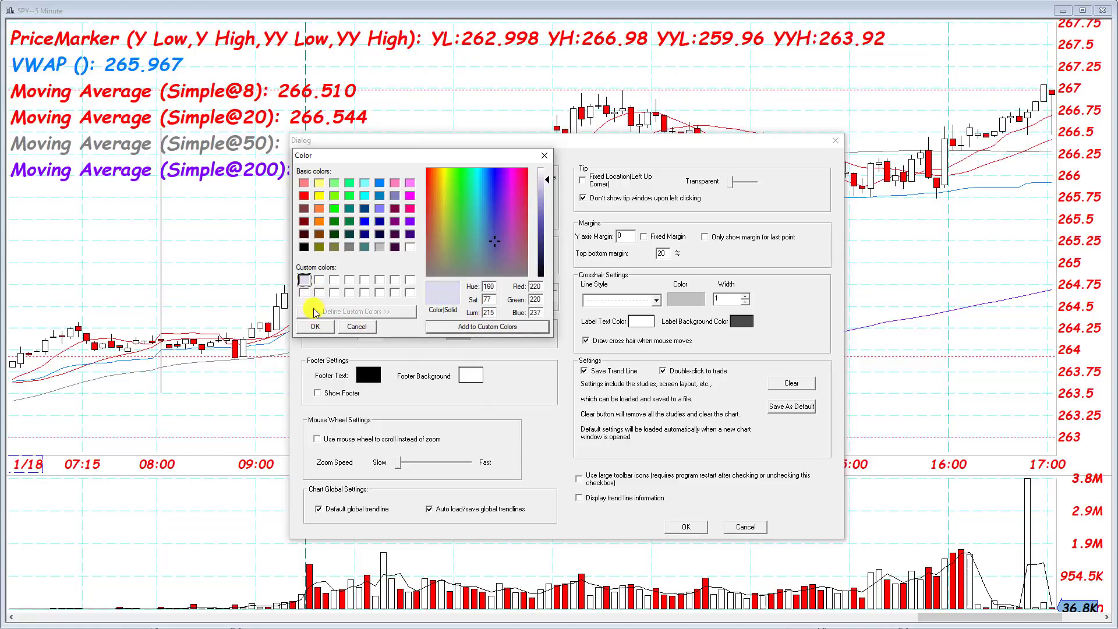
left_click(316, 326)
left_click(682, 526)
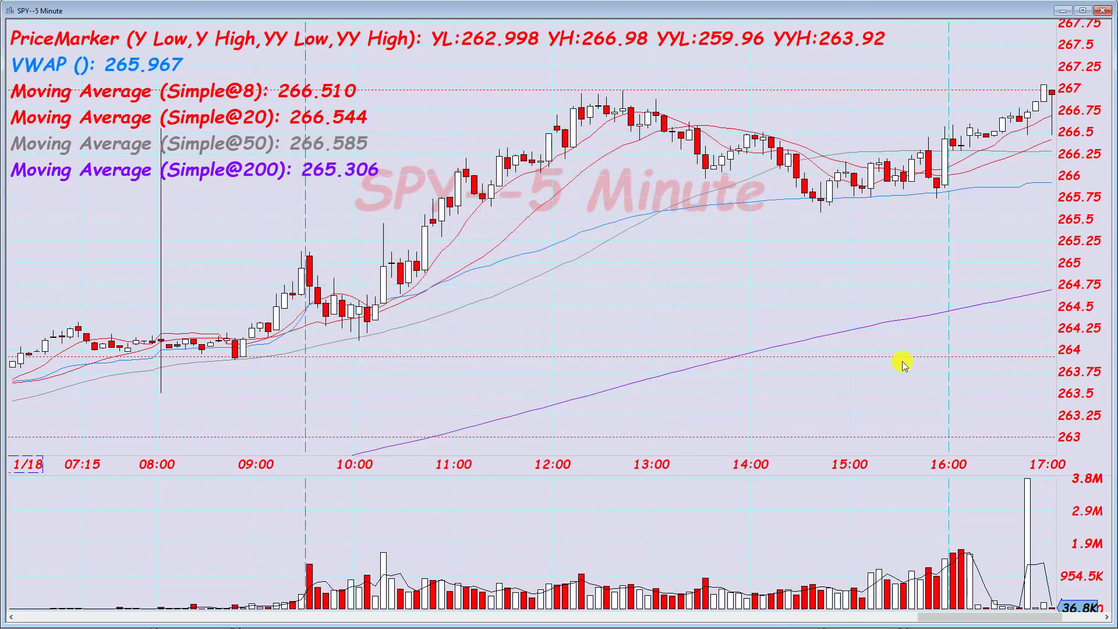
right_click(544, 267)
left_click(559, 271)
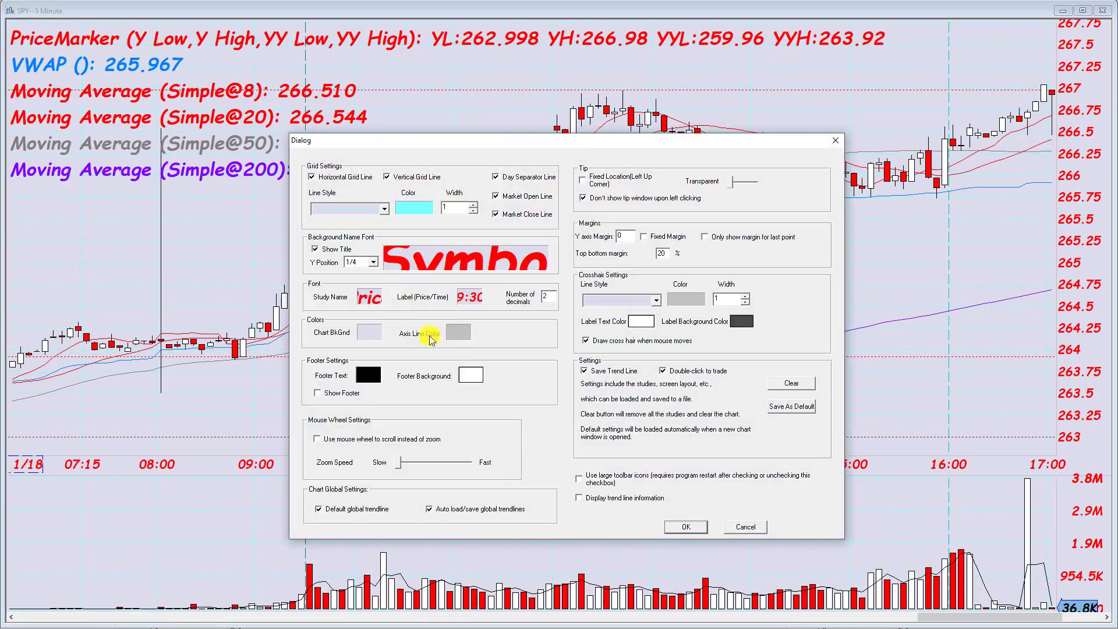
left_click(463, 336)
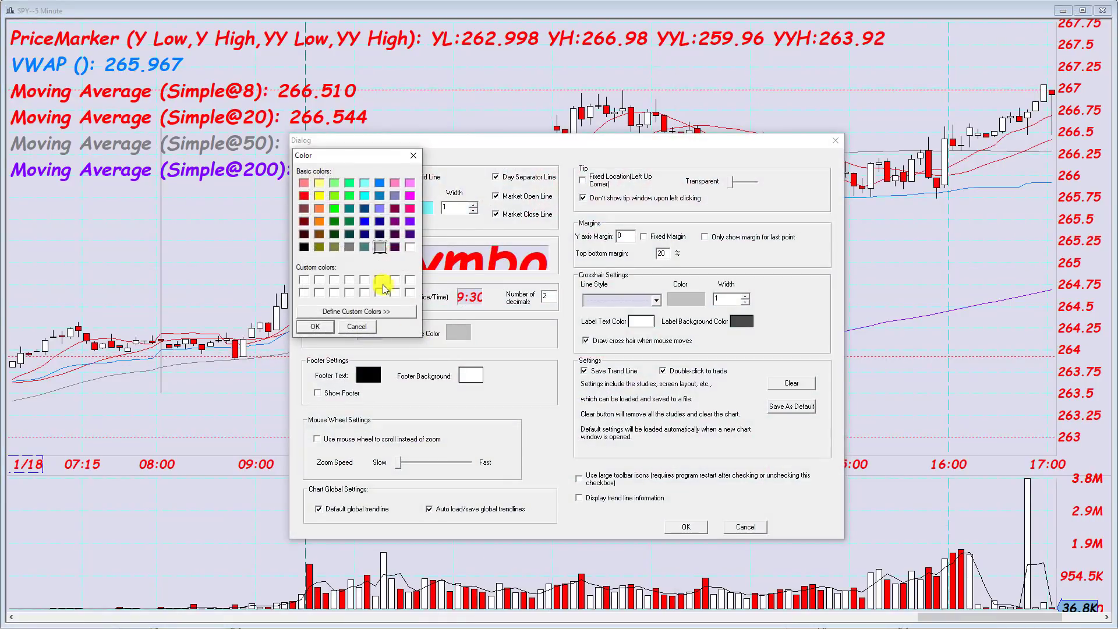
left_click(319, 196)
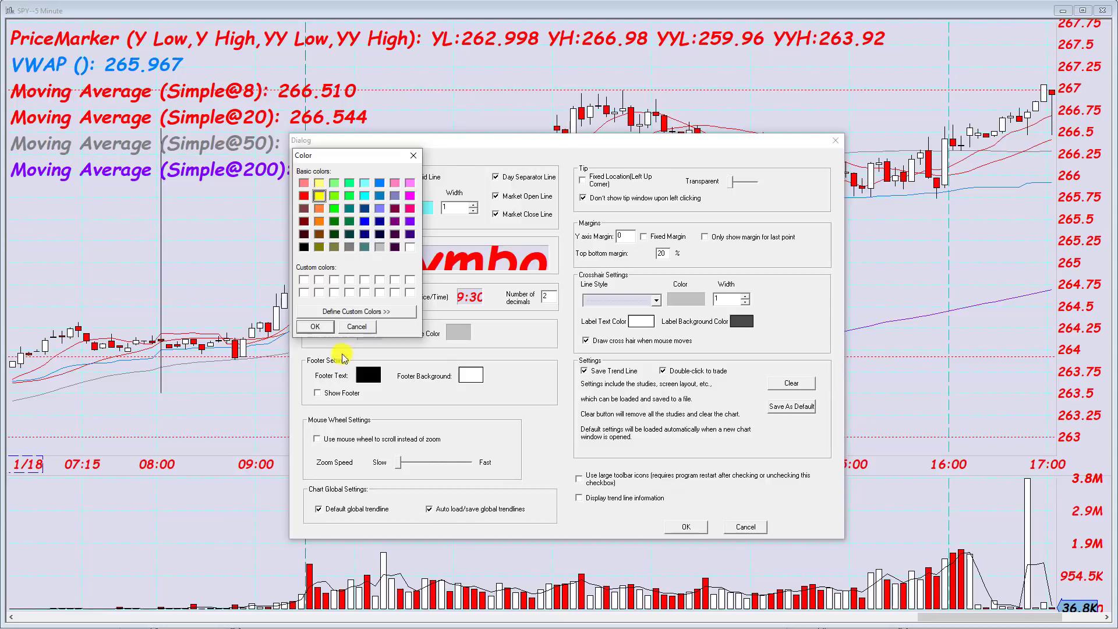
left_click(316, 328)
left_click(686, 527)
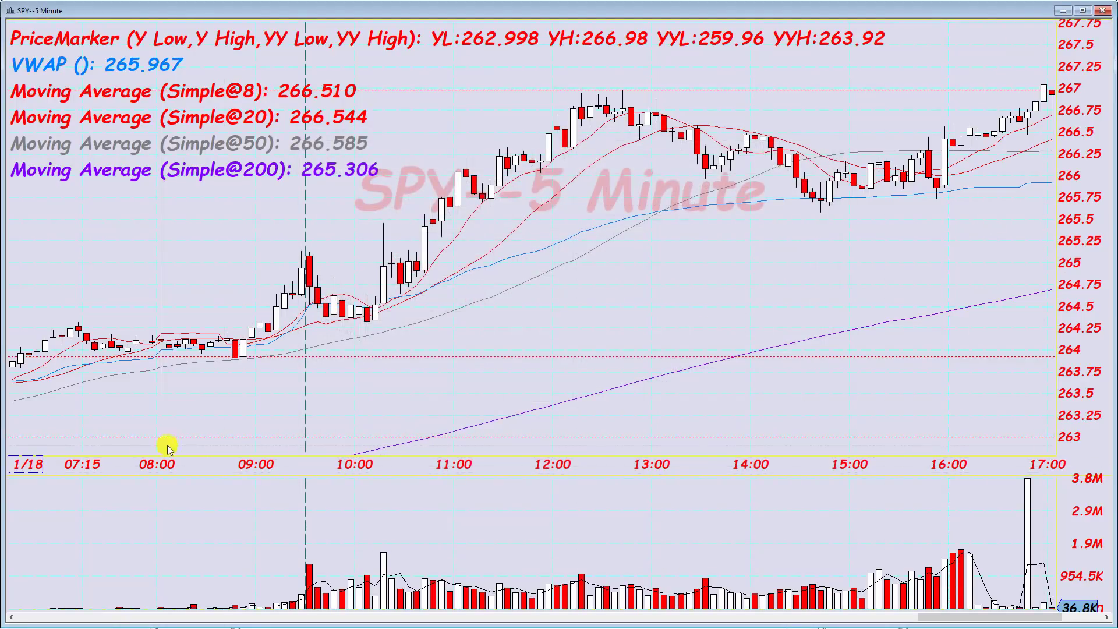
Set the footer text to red and the footer background to yellow.
right_click(611, 282)
left_click(620, 290)
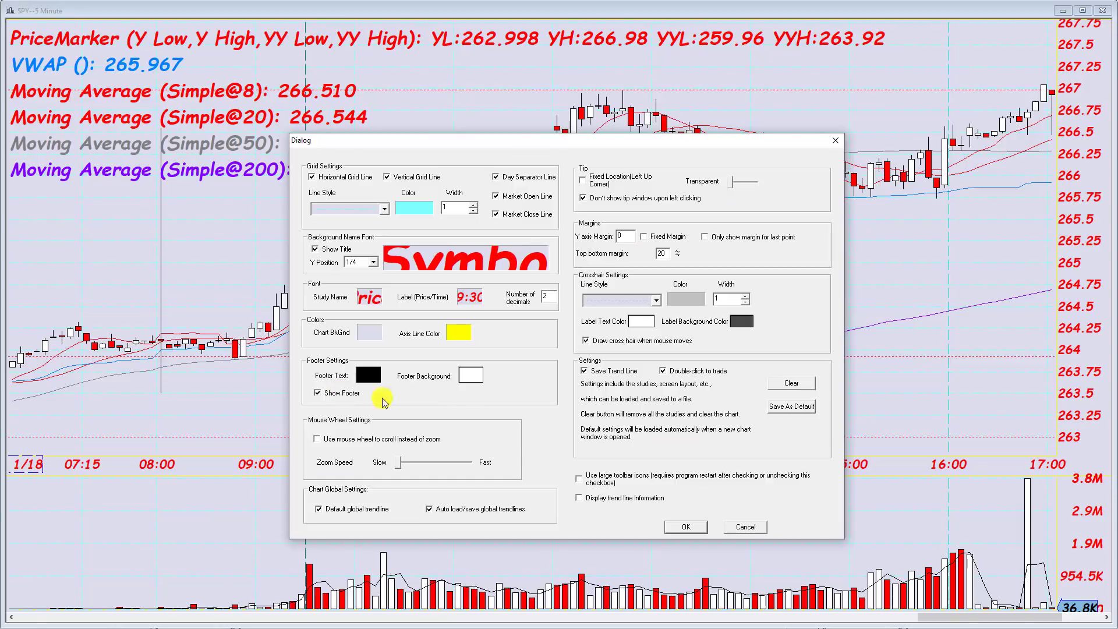
left_click(379, 371)
left_click(304, 195)
left_click(315, 326)
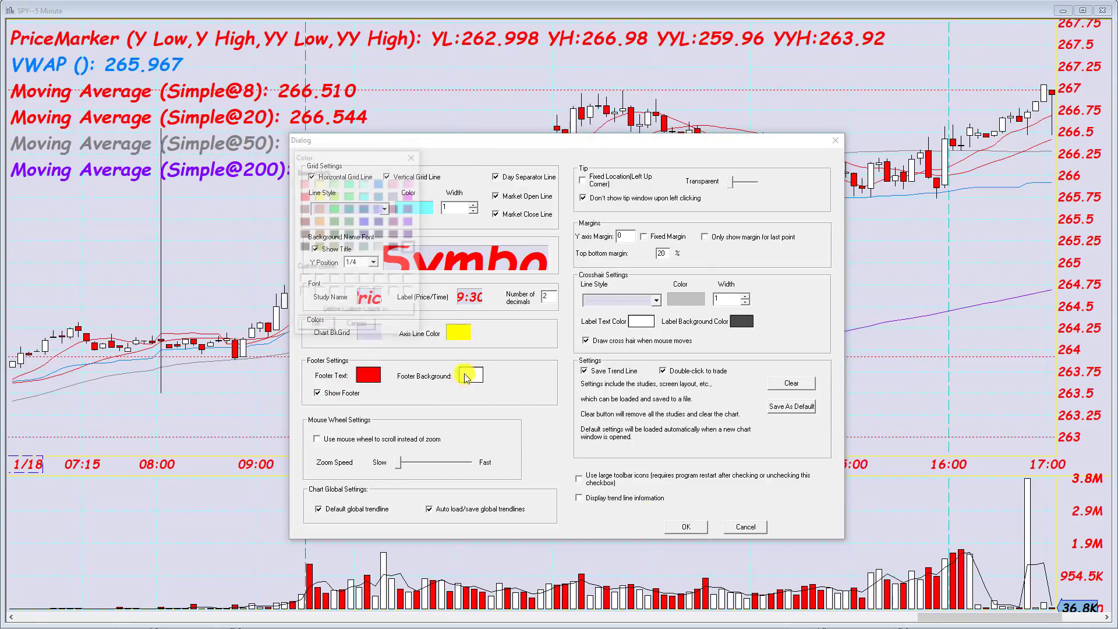
left_click(470, 374)
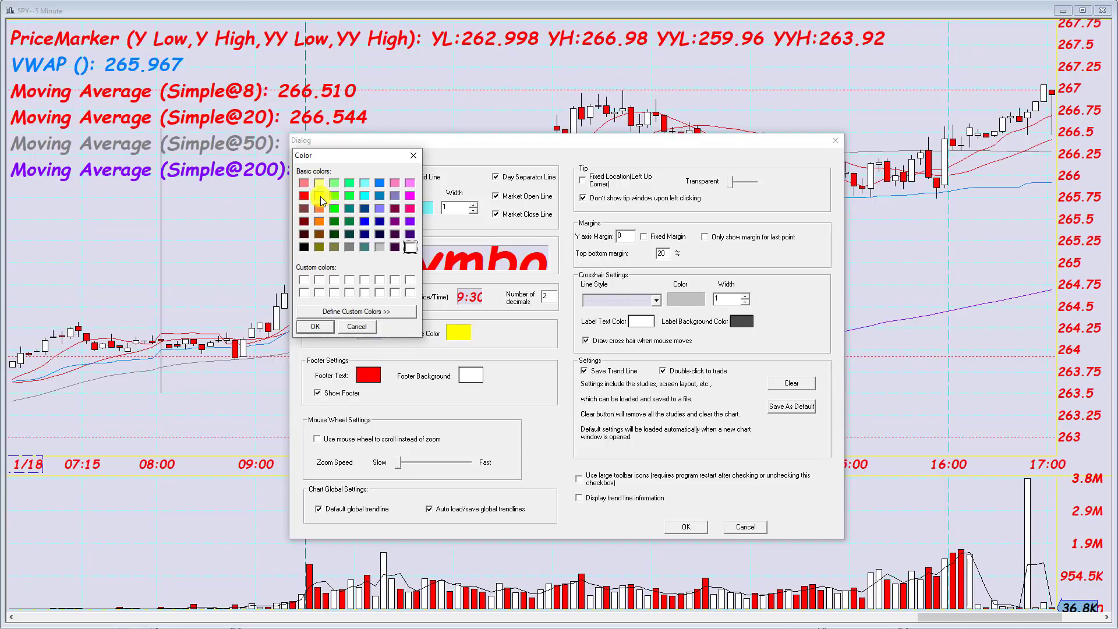
left_click(314, 326)
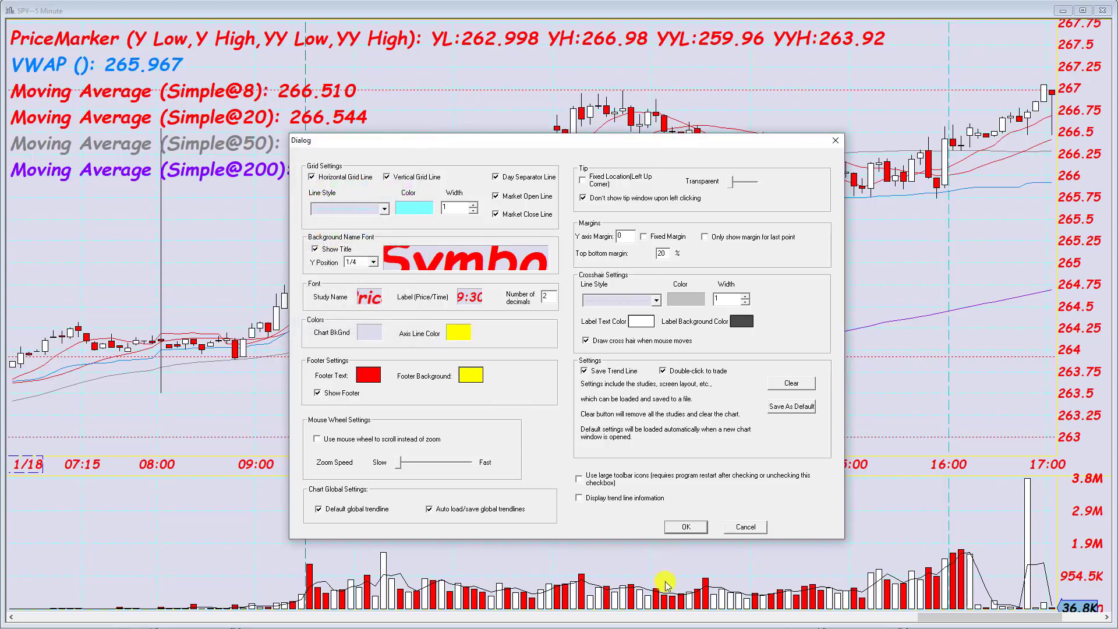
left_click(685, 524)
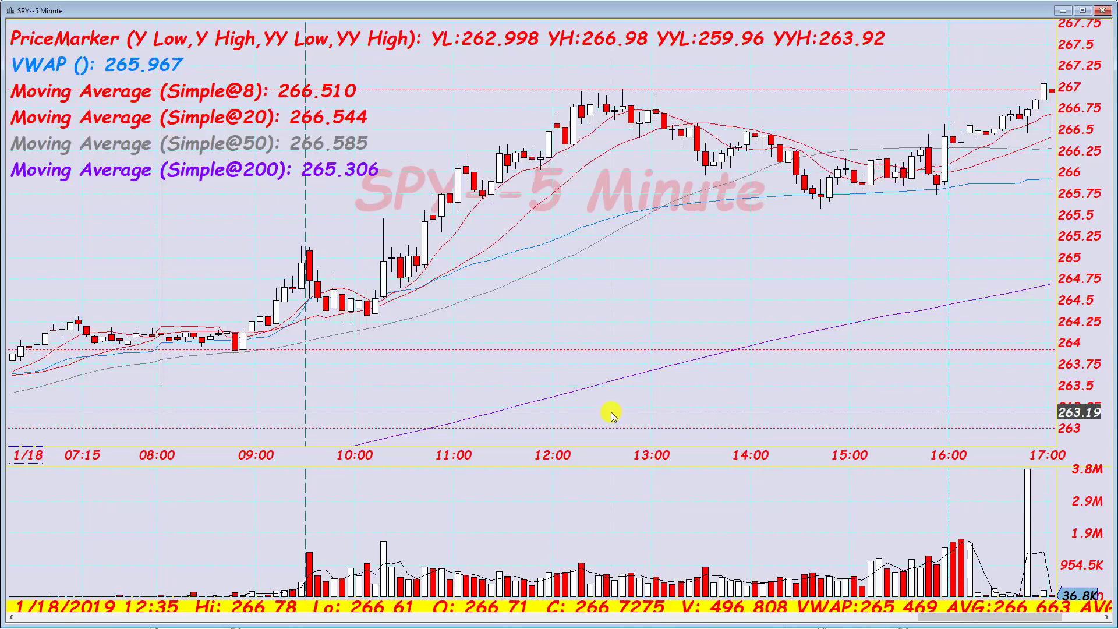
Keep the footer text red and test zooming the chart with the mouse wheel.
right_click(549, 133)
left_click(583, 140)
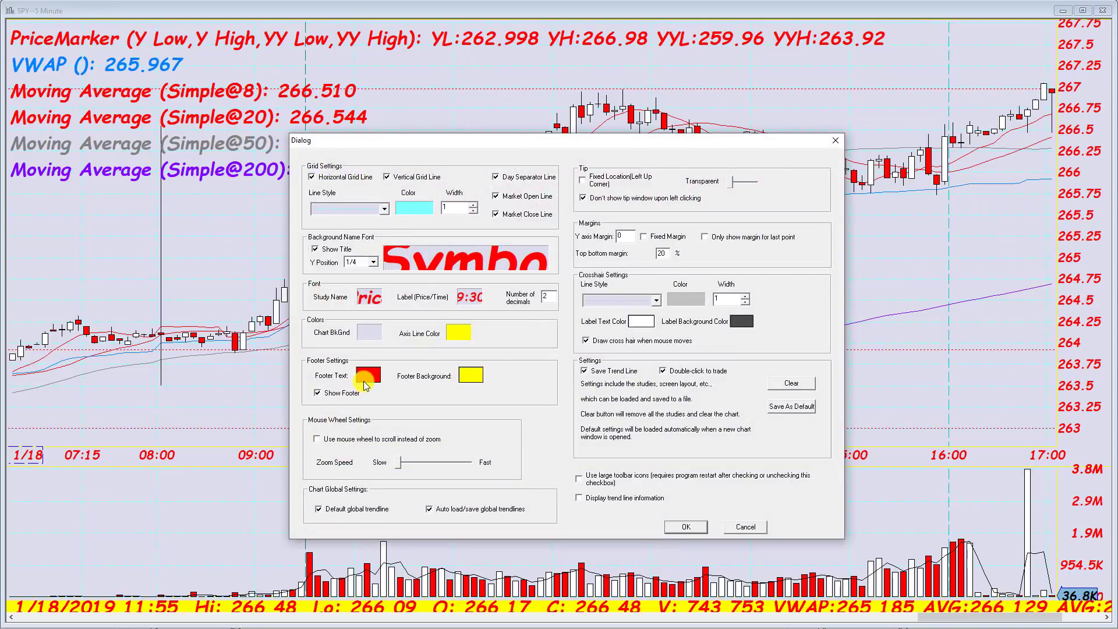
left_click(367, 376)
left_click(357, 329)
left_click(683, 527)
scroll(617, 431, "up", 5)
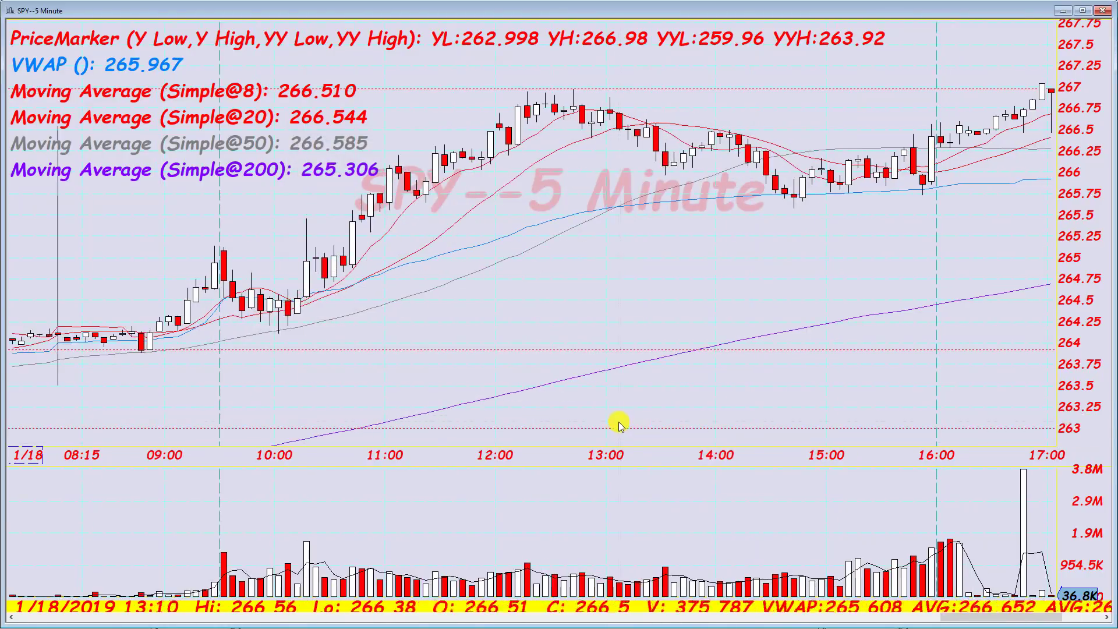
scroll(616, 423, "down", 3)
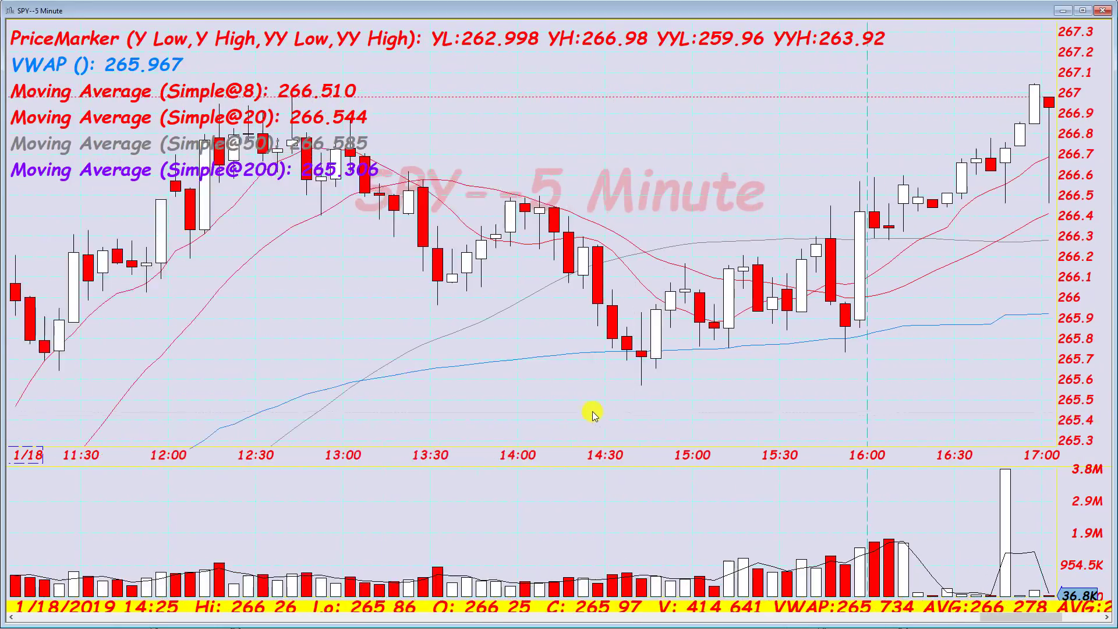
Drag the Zoom Speed slider toward Fast and test the wheel zoom.
right_click(489, 365)
left_click(491, 364)
left_click_drag(400, 461, 488, 463)
left_click(686, 527)
scroll(605, 324, "up", 3)
scroll(600, 324, "down", 3)
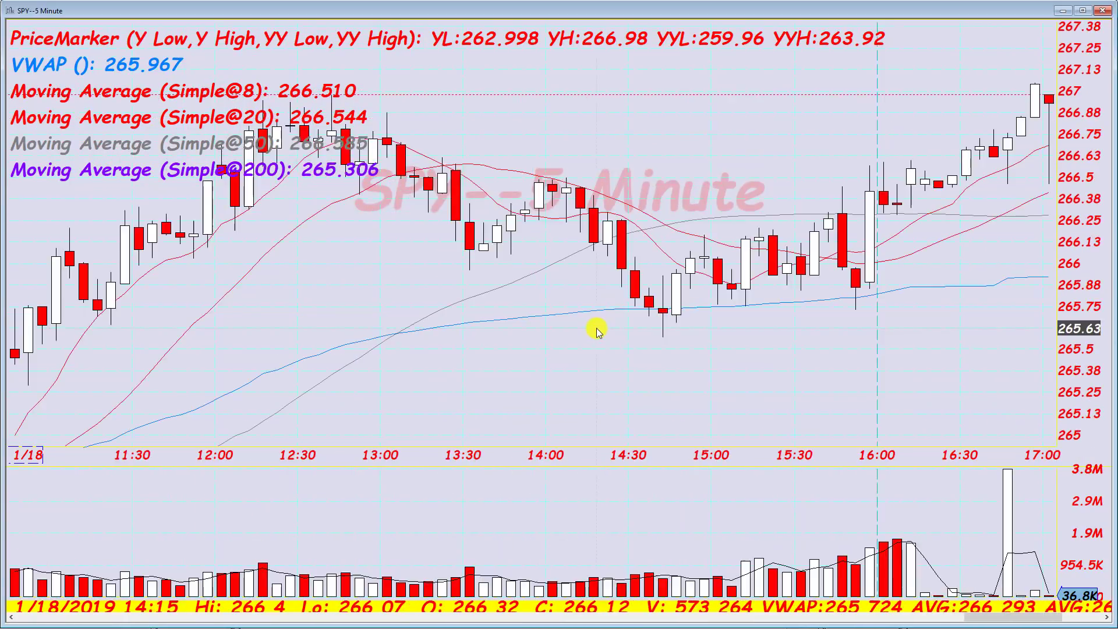
scroll(596, 331, "down", 3)
scroll(589, 334, "up", 6)
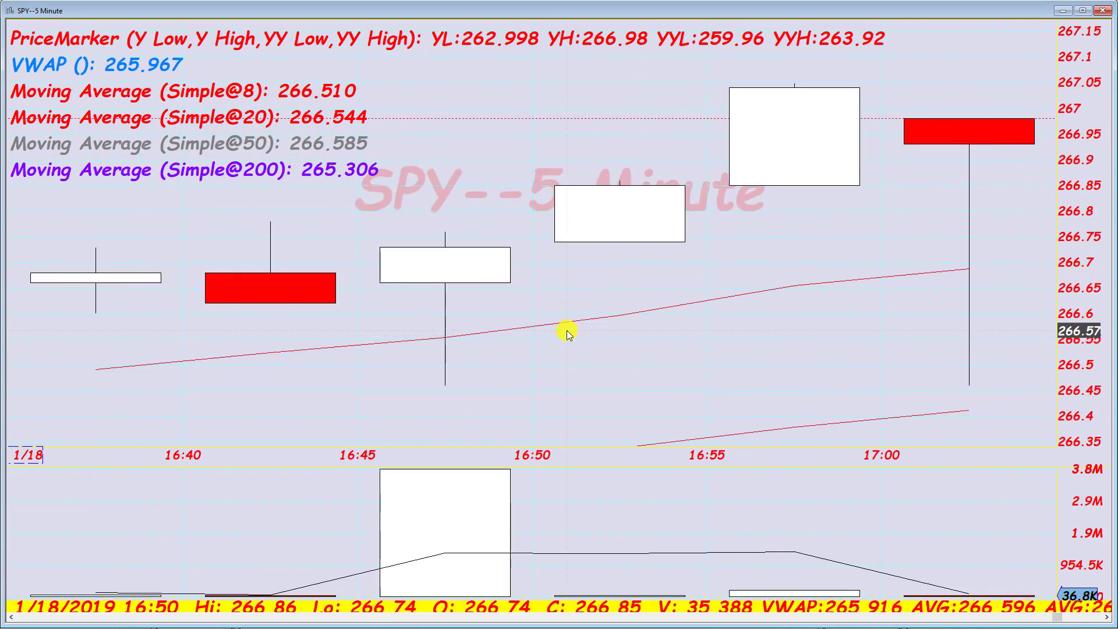
scroll(559, 344, "down", 6)
scroll(501, 373, "up", 2)
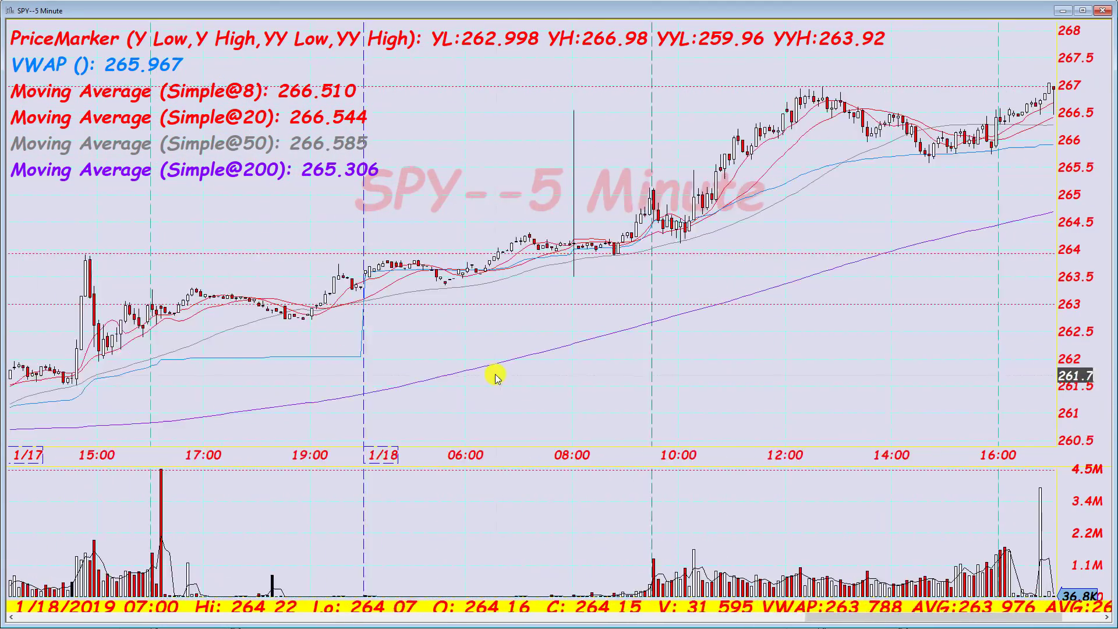
scroll(492, 367, "up", 4)
Turn on 'Use mouse wheel to scroll instead of zoom' in chart settings.
right_click(485, 300)
left_click(487, 305)
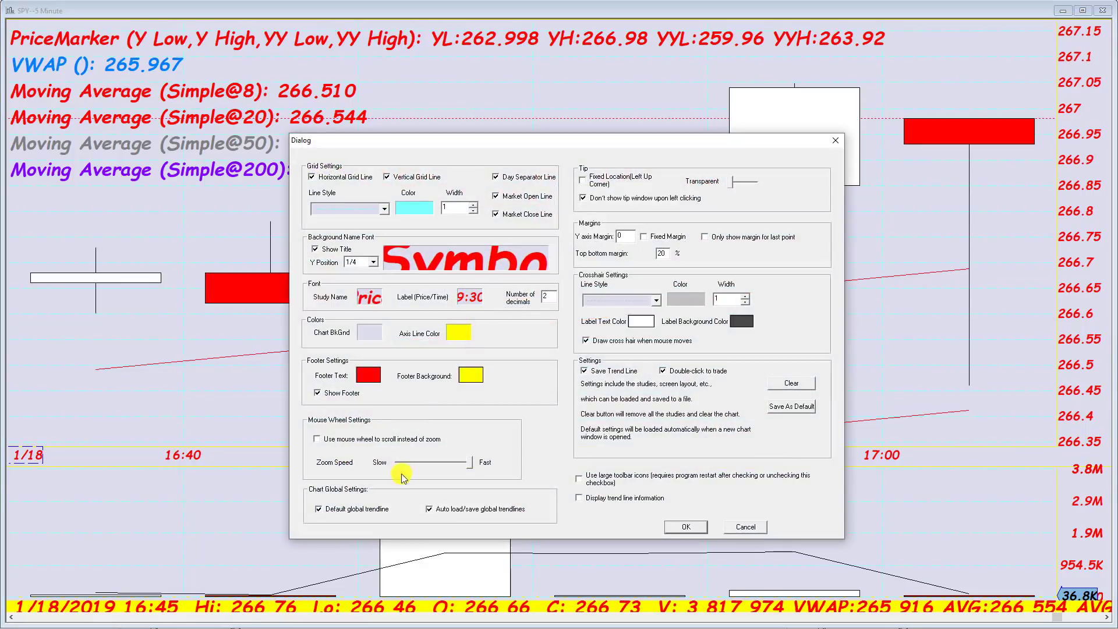
left_click(340, 443)
left_click(730, 529)
Scroll the SPY chart back and forth in time with the mouse wheel.
scroll(669, 463, "up", 4)
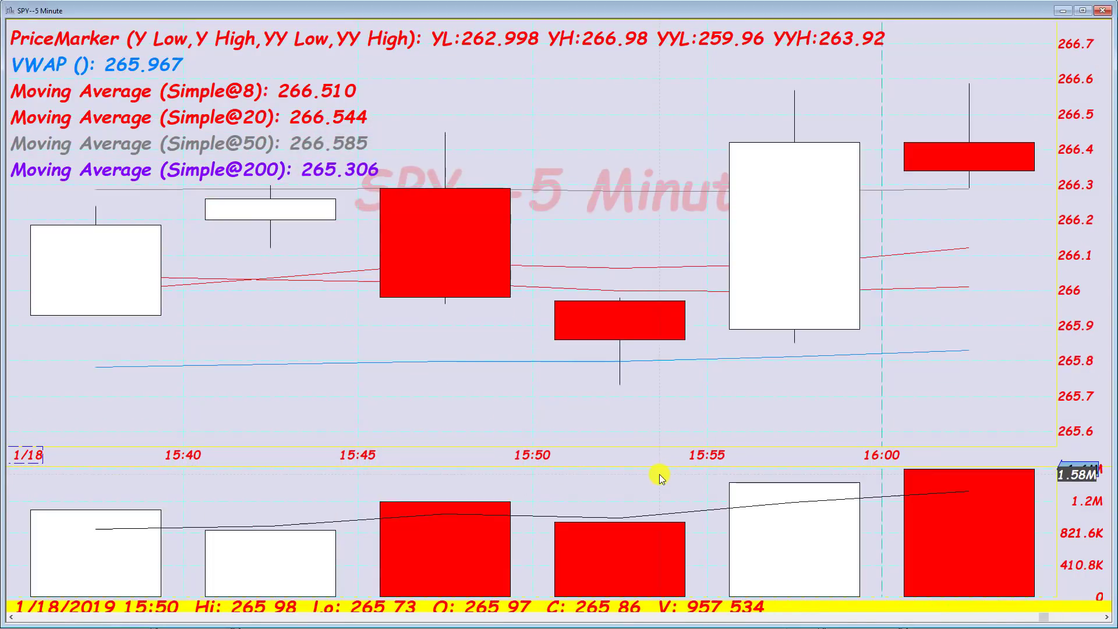
scroll(661, 478, "up", 10)
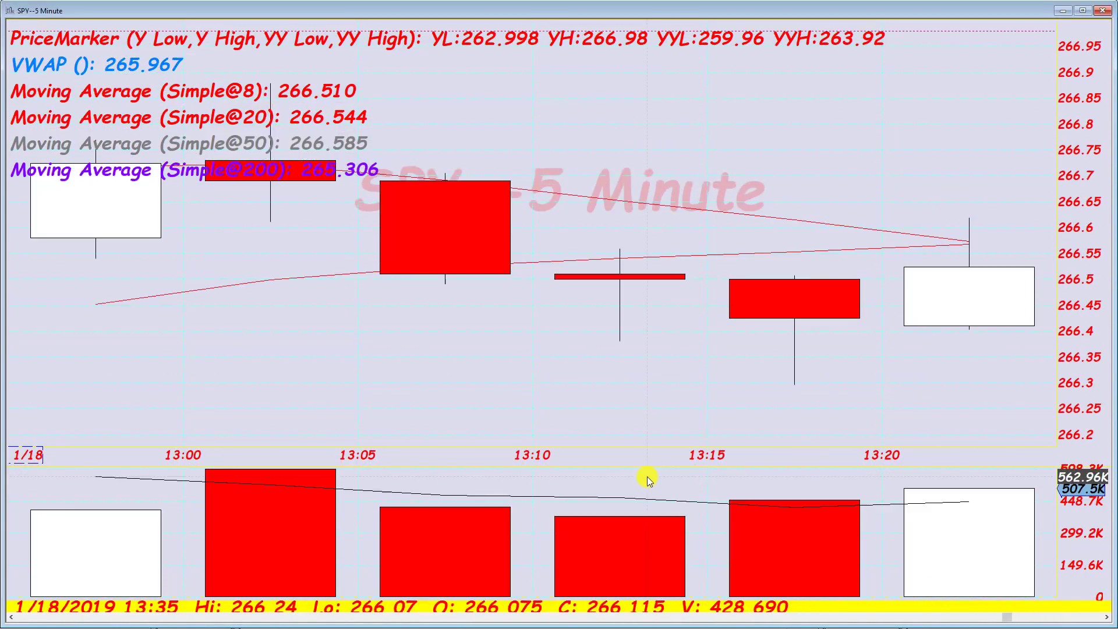
scroll(646, 479, "down", 6)
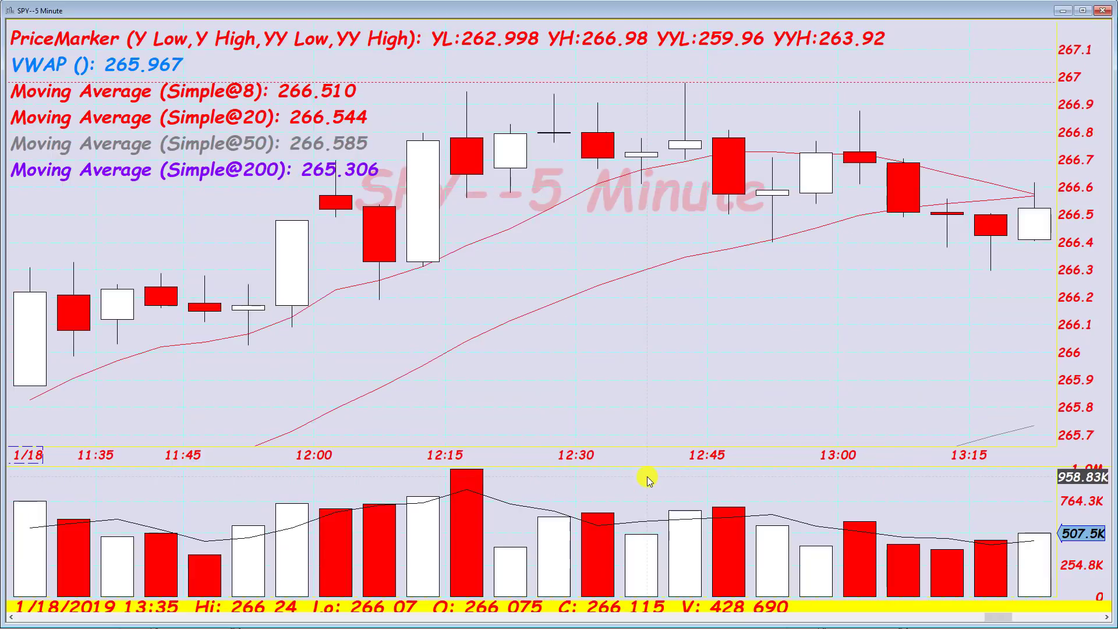
scroll(635, 367, "up", 10)
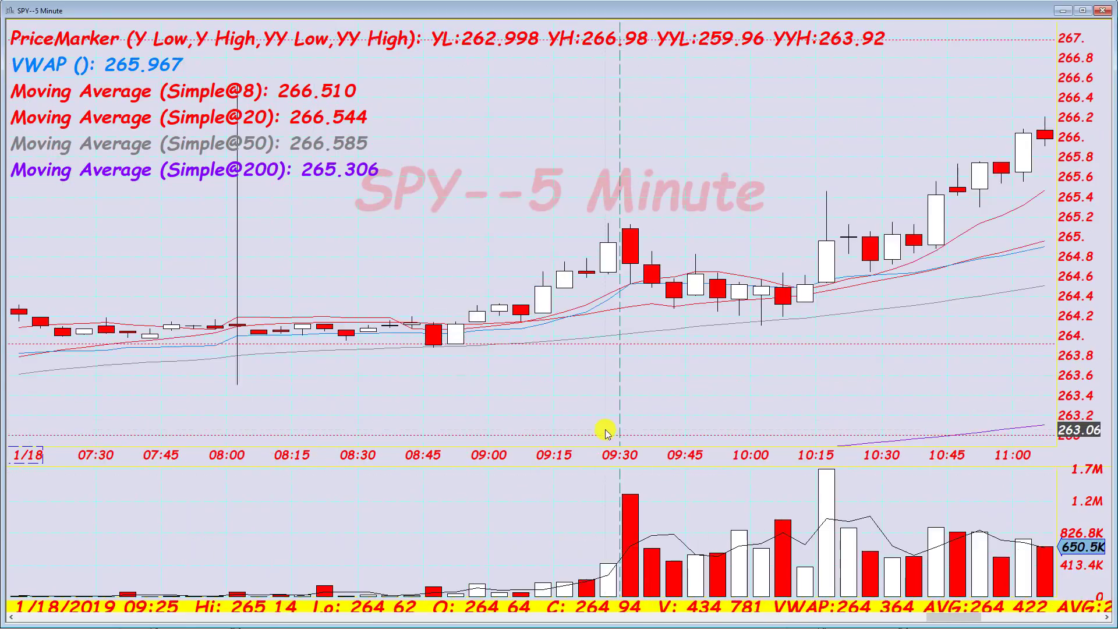
scroll(578, 476, "down", 10)
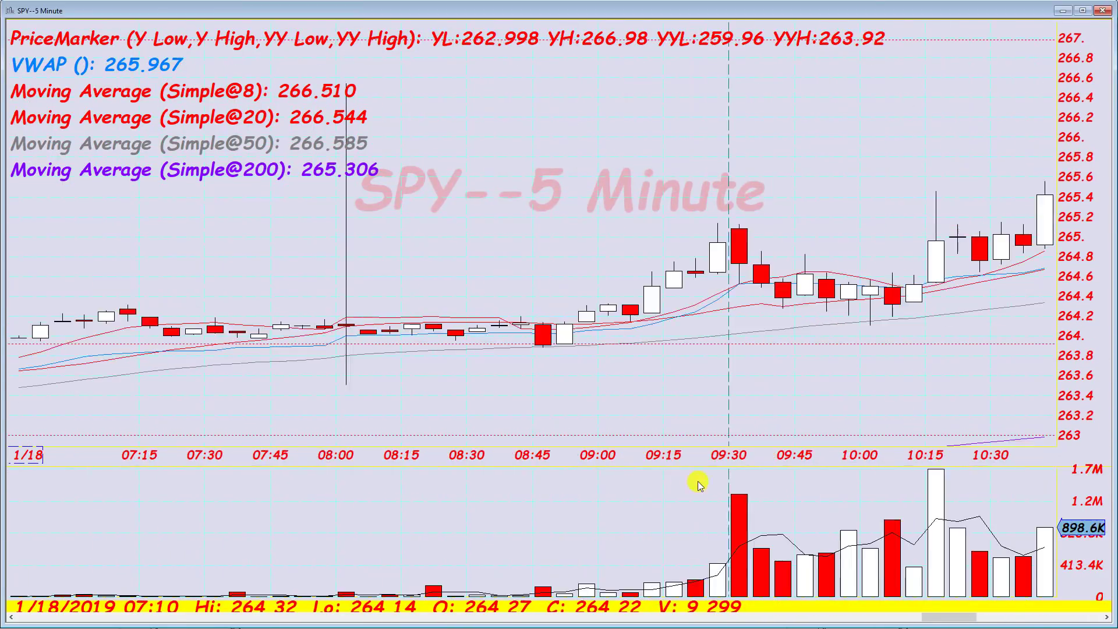
scroll(710, 479, "down", 10)
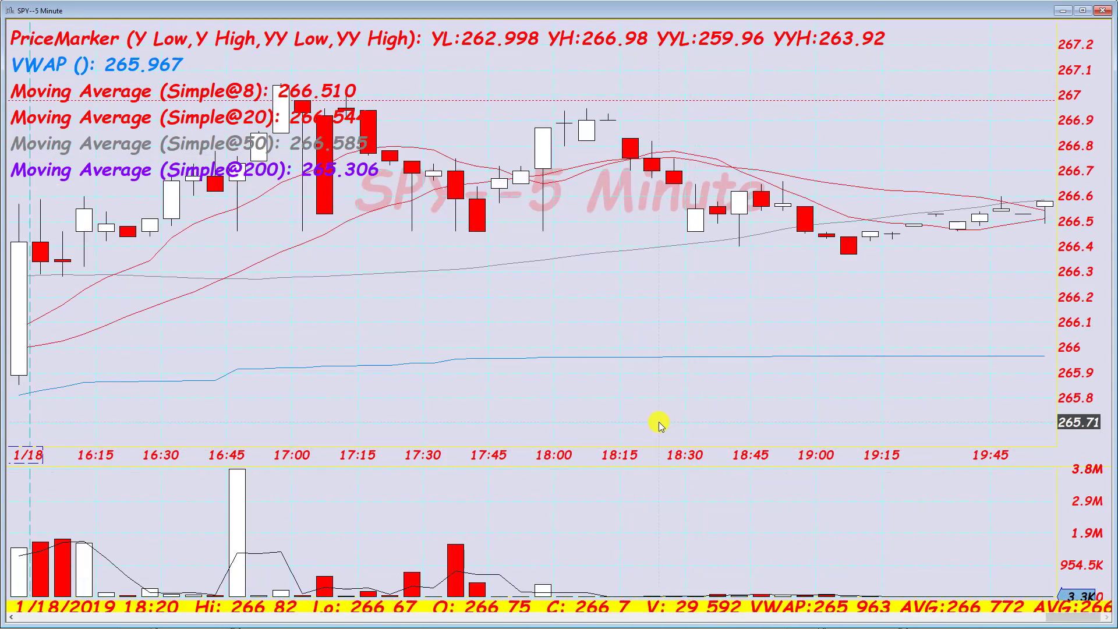
scroll(659, 424, "down", 10)
scroll(659, 421, "down", 3)
scroll(655, 424, "up", 8)
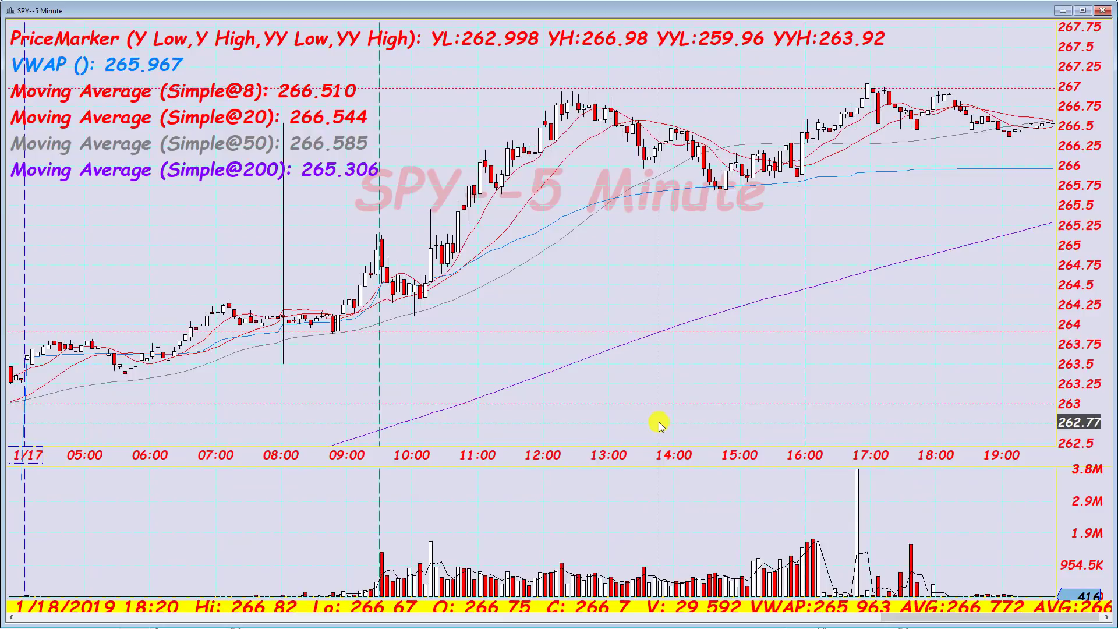
scroll(658, 417, "up", 4)
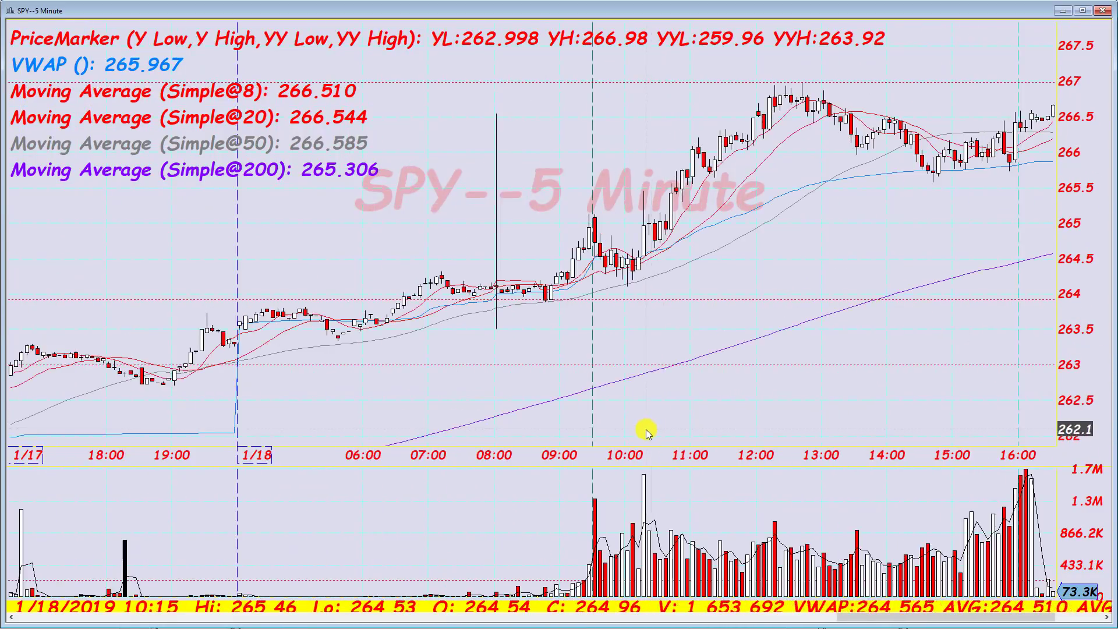
scroll(619, 399, "down", 3)
scroll(619, 400, "up", 5)
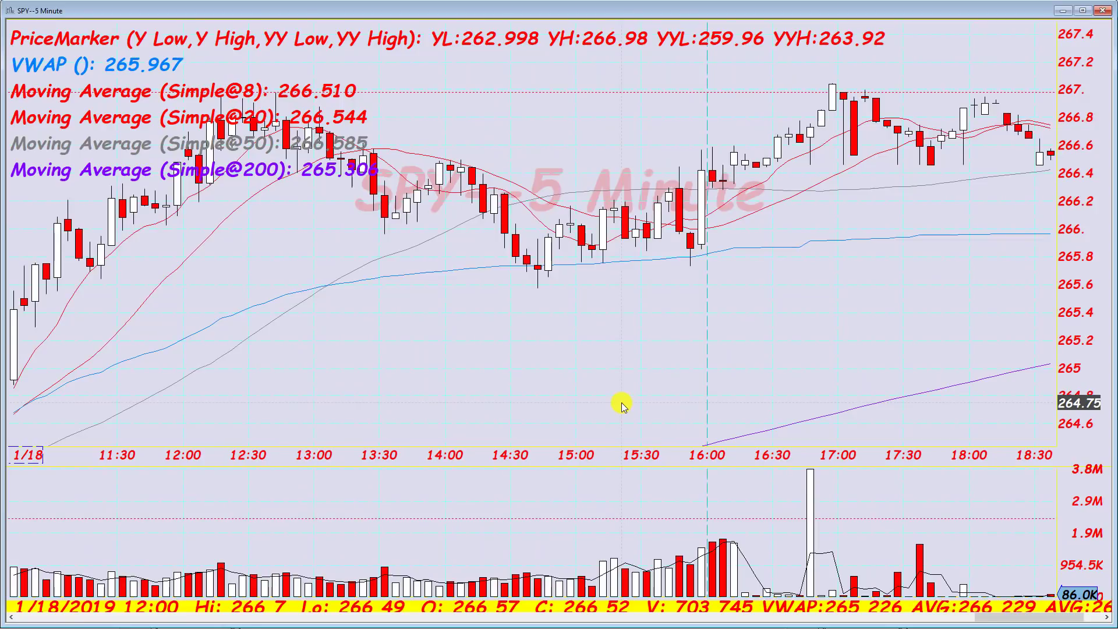
Mark the chart with horizontal price lines at 265.46, 265.28, 265.05 and 264.77.
right_click(627, 384)
left_click(653, 389)
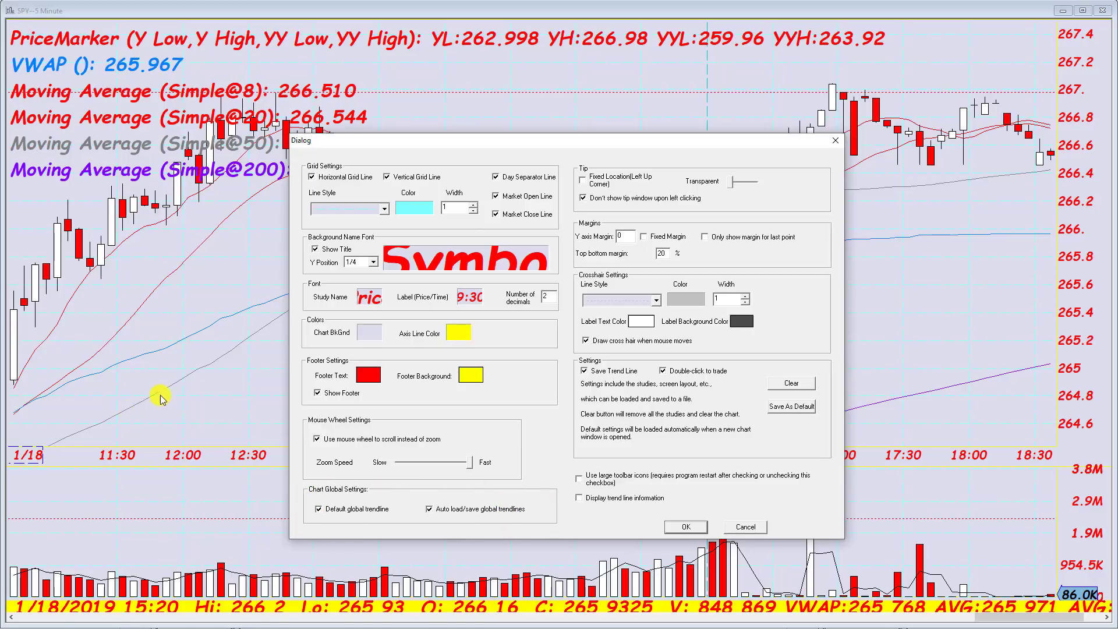
left_click(686, 527)
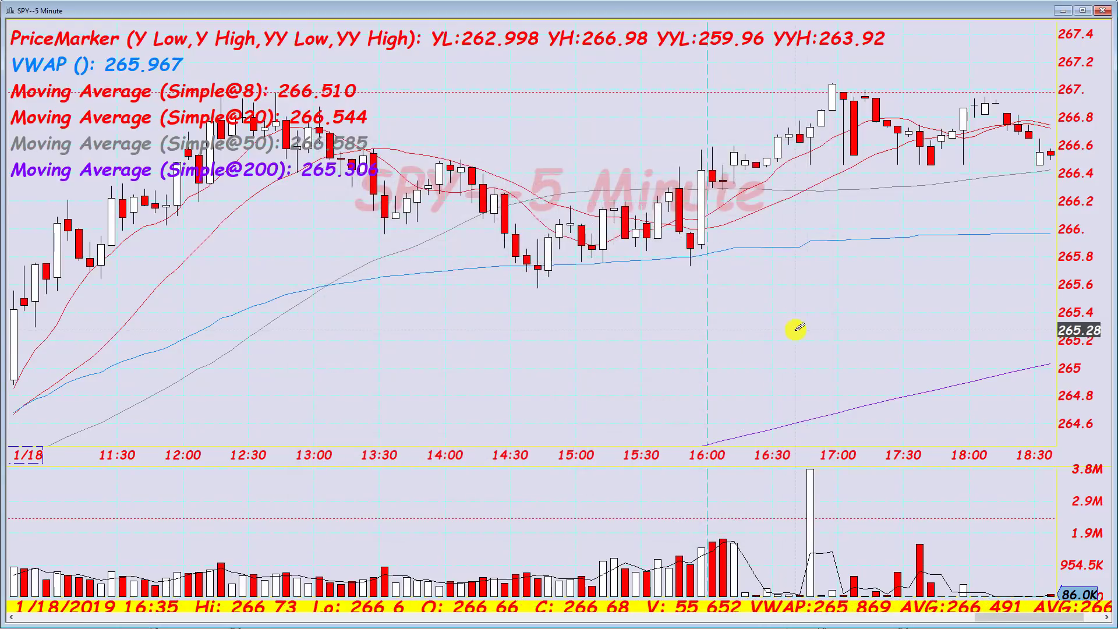
left_click(772, 362)
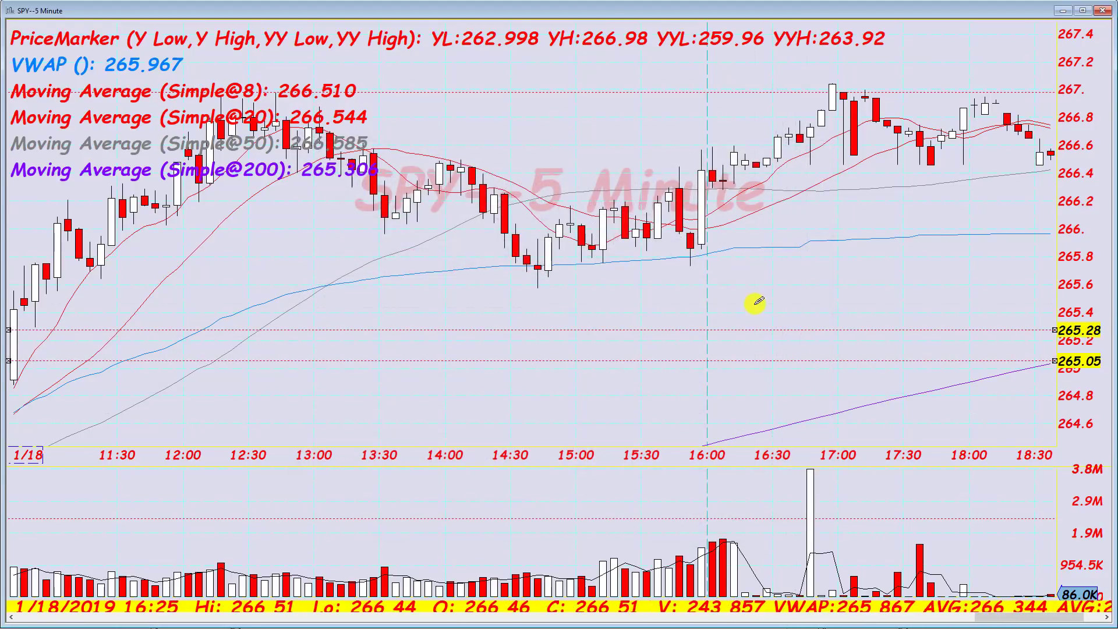
left_click(751, 304)
left_click(748, 400)
right_click(694, 267)
left_click(719, 271)
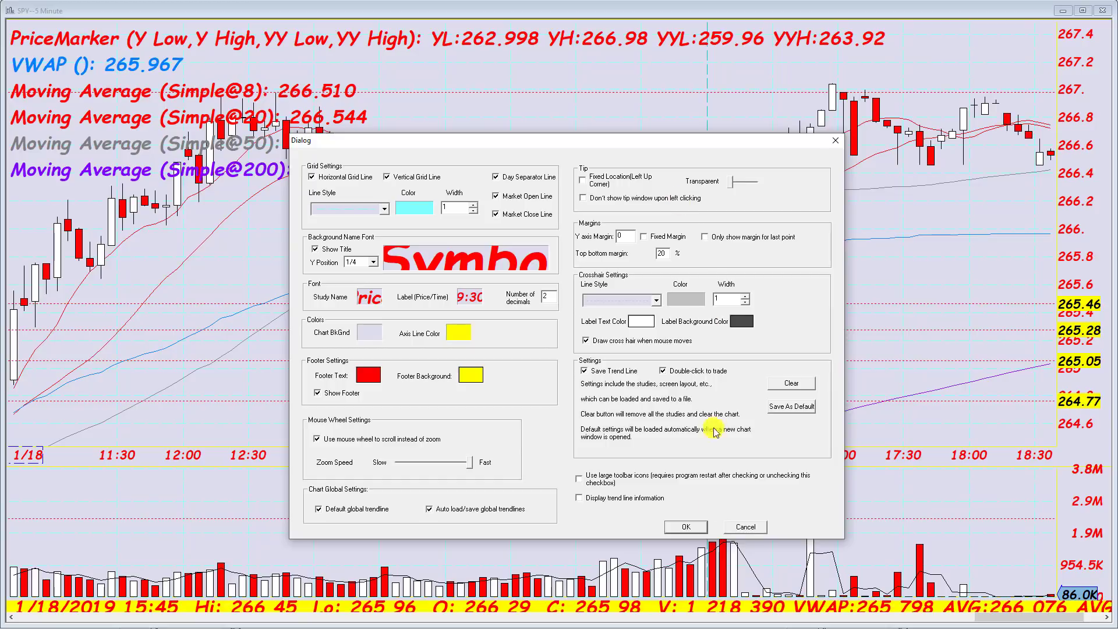
Apply the chart settings and check a candle's data on the SPY chart.
left_click(688, 527)
scroll(791, 274, "down", 5)
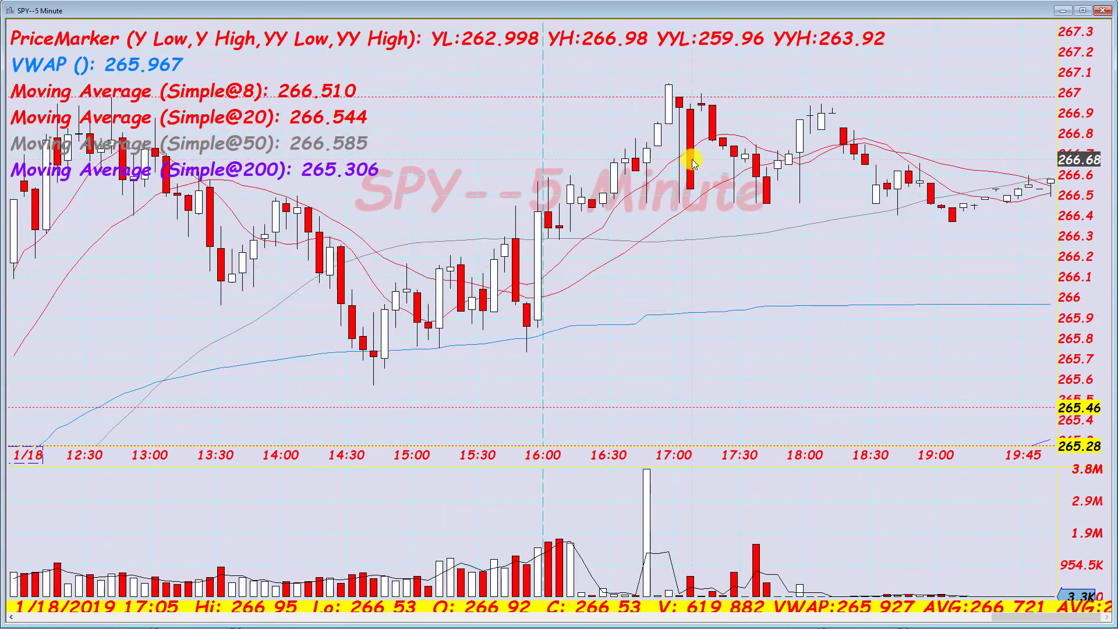
mouse_move(692, 159)
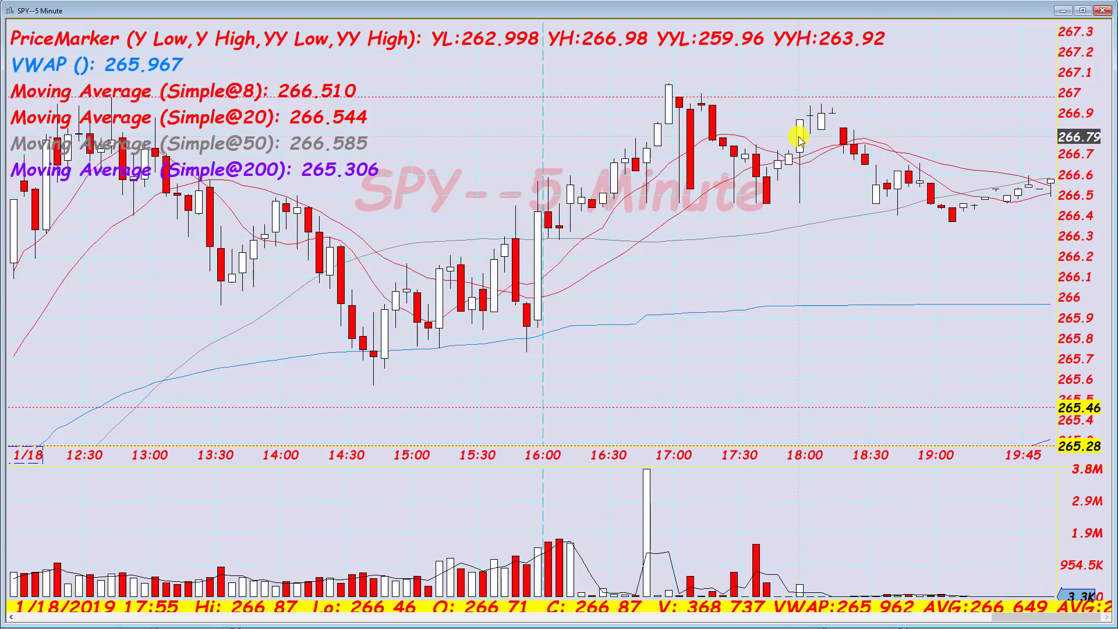
Enter 100 in the Y axis Margin field to leave space right of the bars.
right_click(800, 141)
left_click(814, 146)
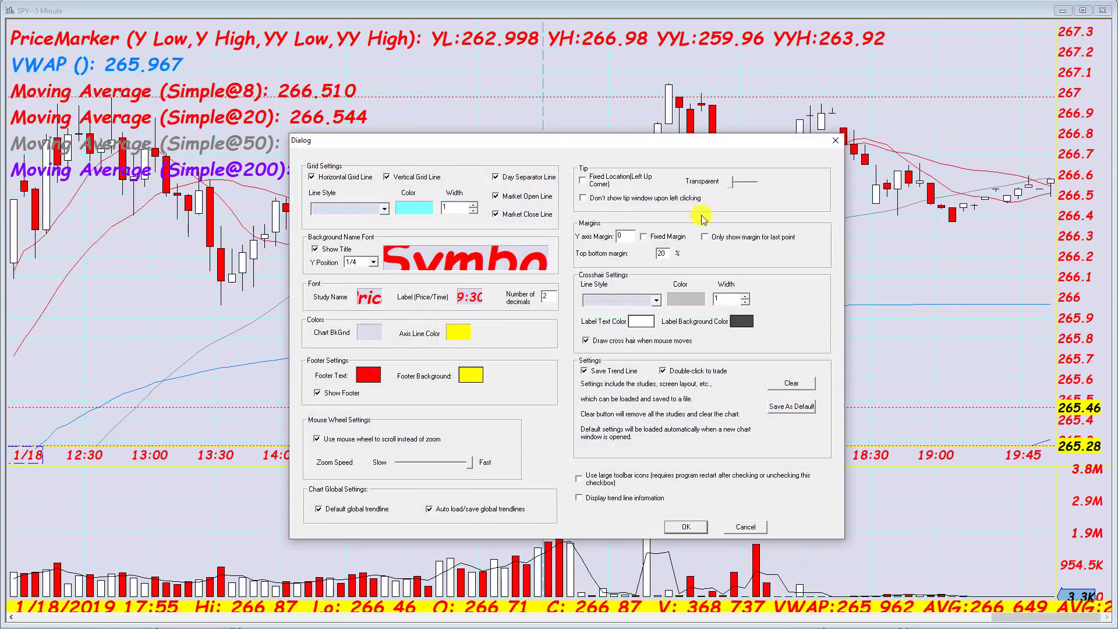
left_click(695, 528)
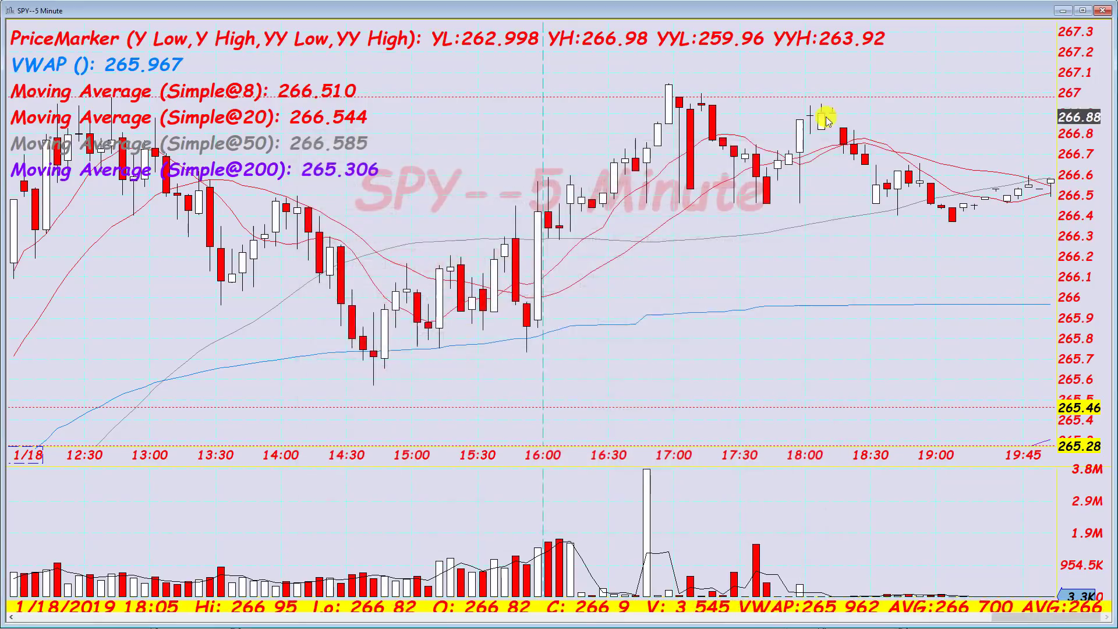
right_click(800, 144)
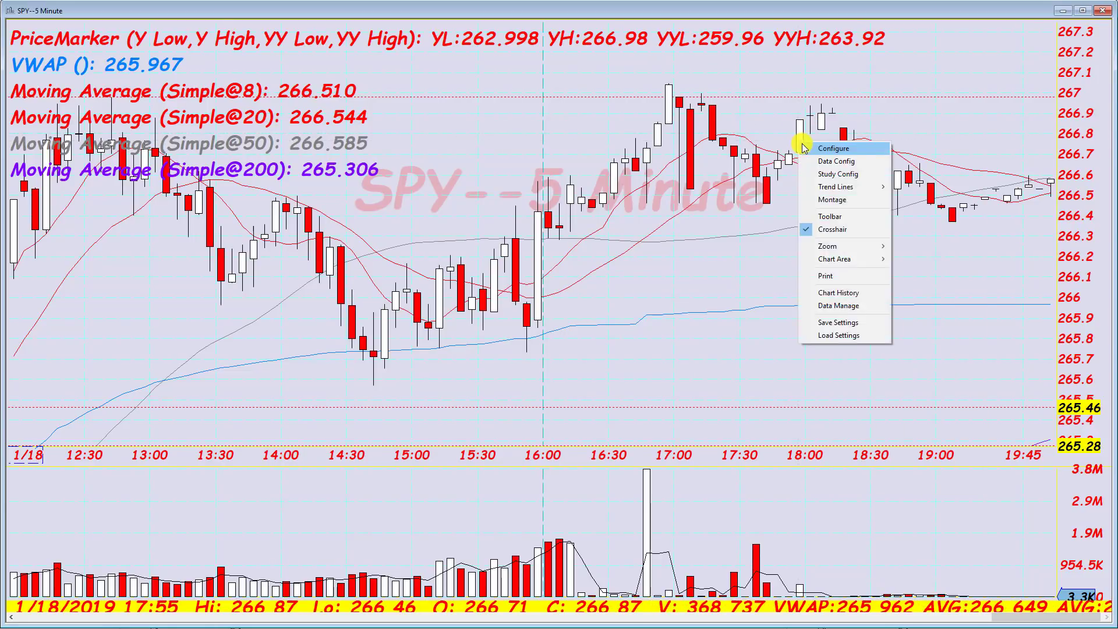
left_click(814, 147)
double_click(625, 234)
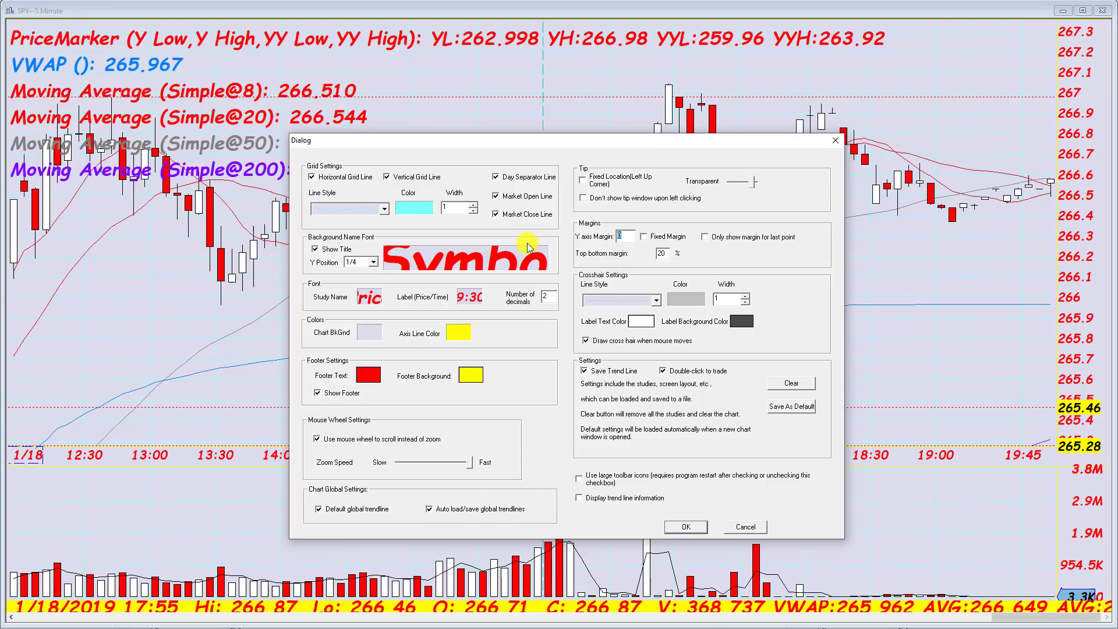
type("1")
type("00")
left_click(685, 527)
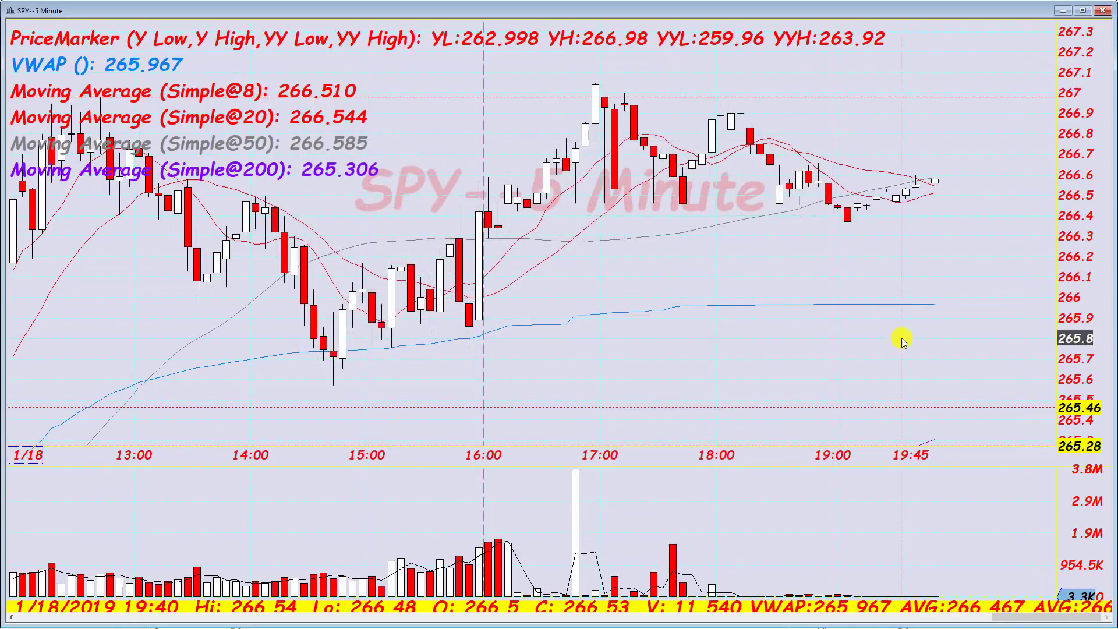
Turn on Fixed Margin in the chart's Configure settings and apply it.
left_click(841, 617)
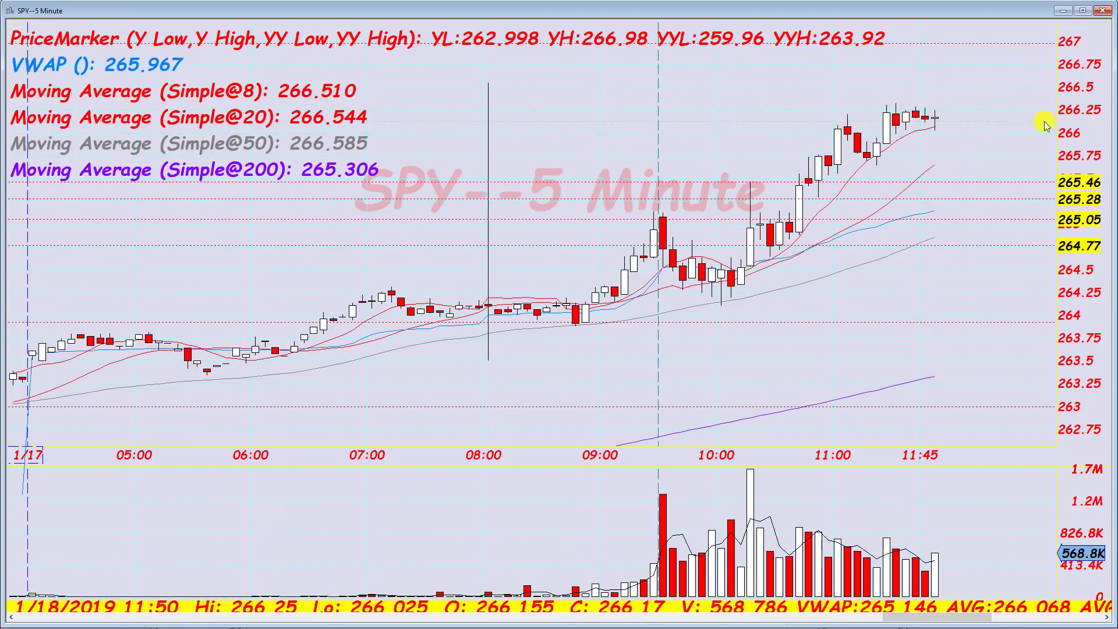
scroll(759, 415, "up", 5)
scroll(759, 415, "down", 5)
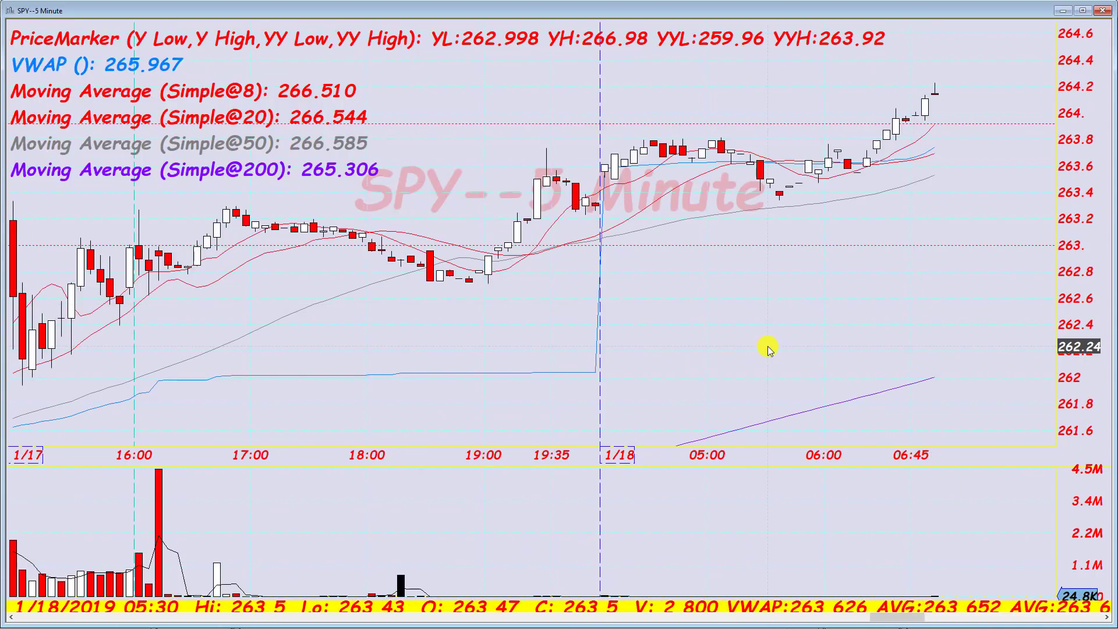
scroll(768, 350, "up", 2)
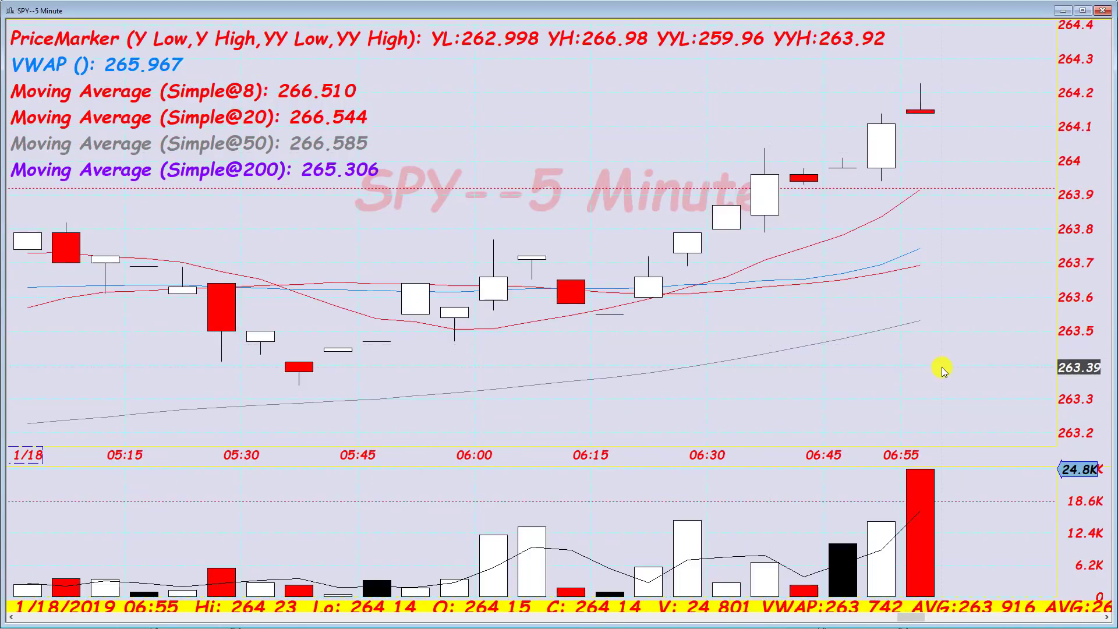
scroll(942, 369, "down", 2)
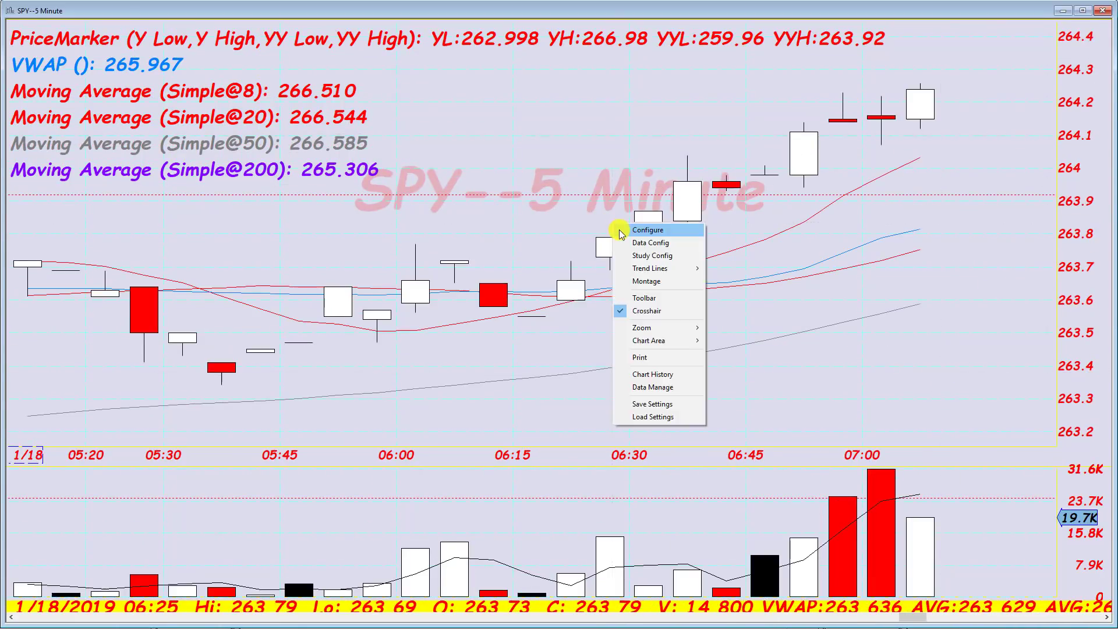
right_click(612, 230)
left_click(640, 259)
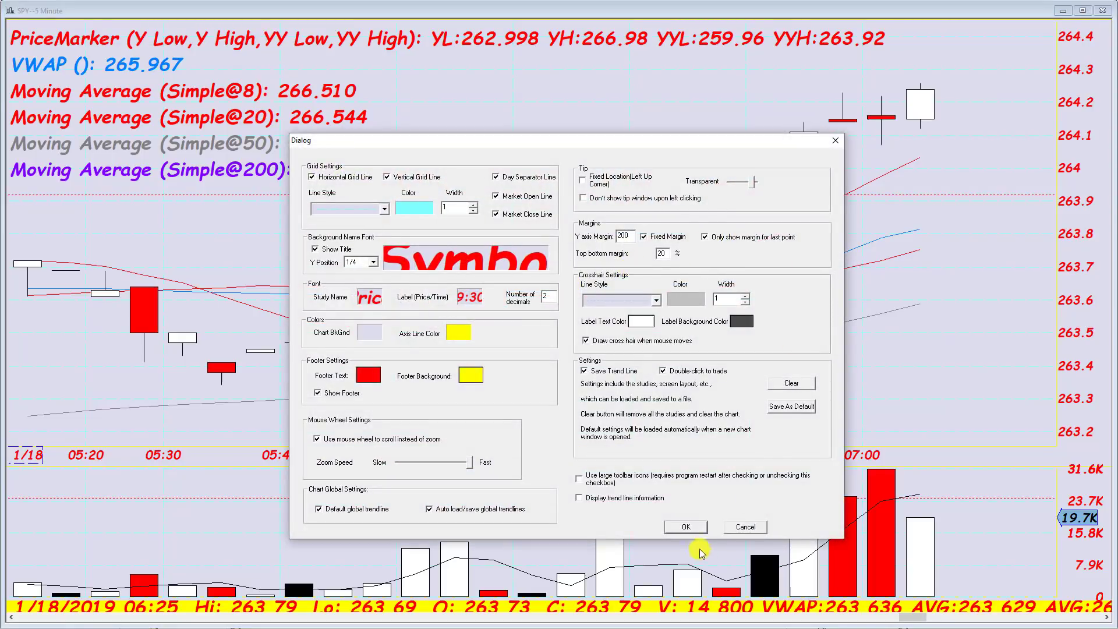
left_click(686, 526)
Show the margin only after the last bar and confirm the chart settings.
scroll(766, 550, "up", 6)
scroll(878, 404, "down", 4)
scroll(886, 384, "down", 4)
scroll(973, 609, "down", 15)
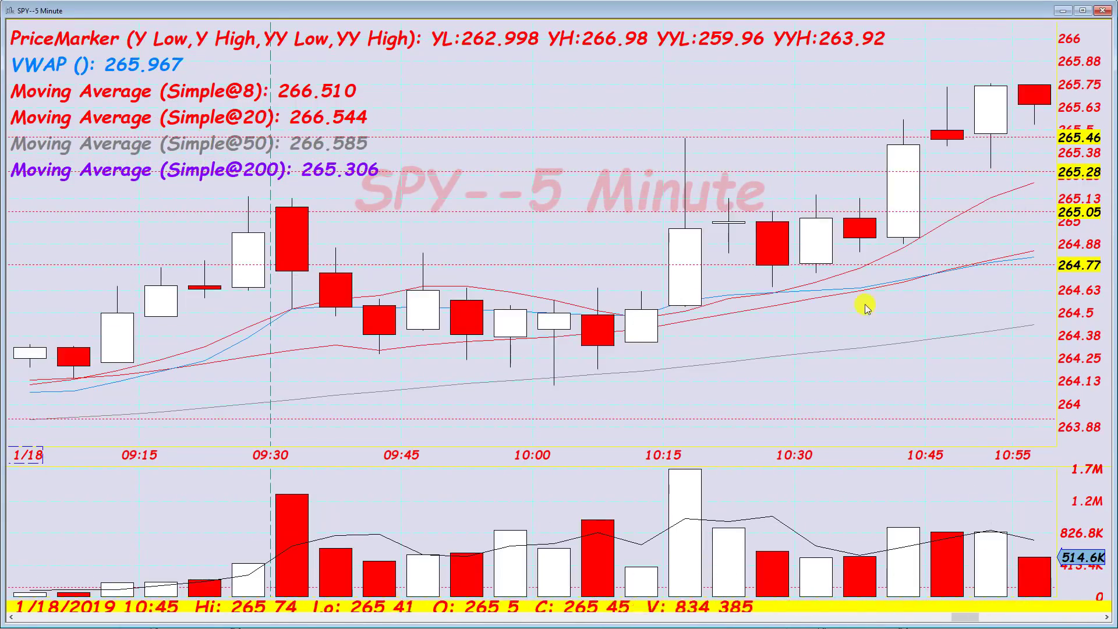
scroll(968, 513, "down", 13)
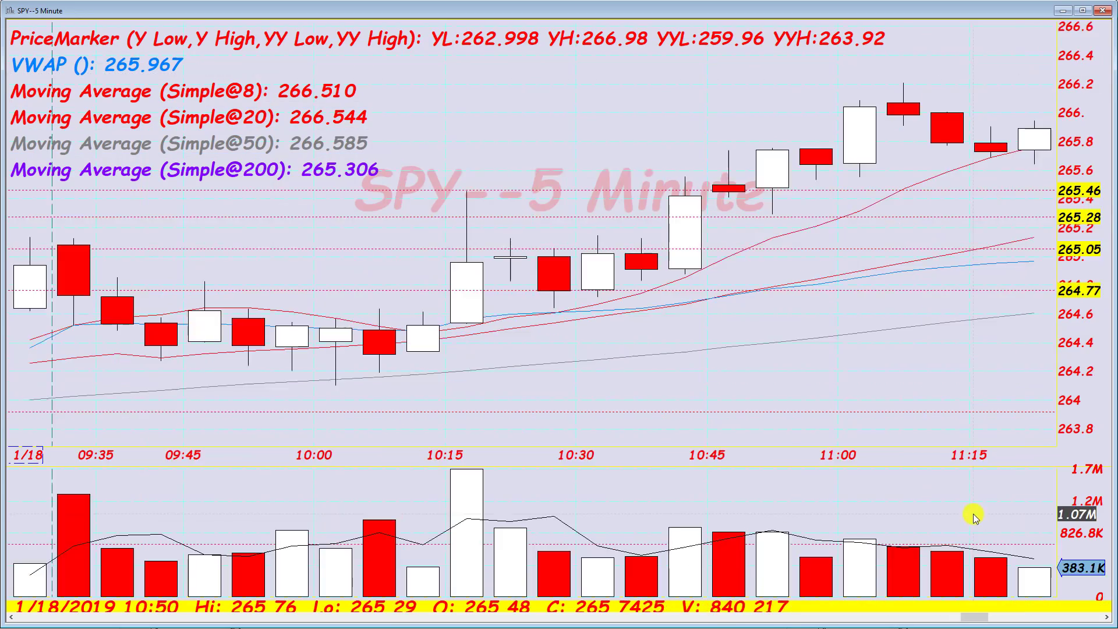
scroll(931, 495, "down", 20)
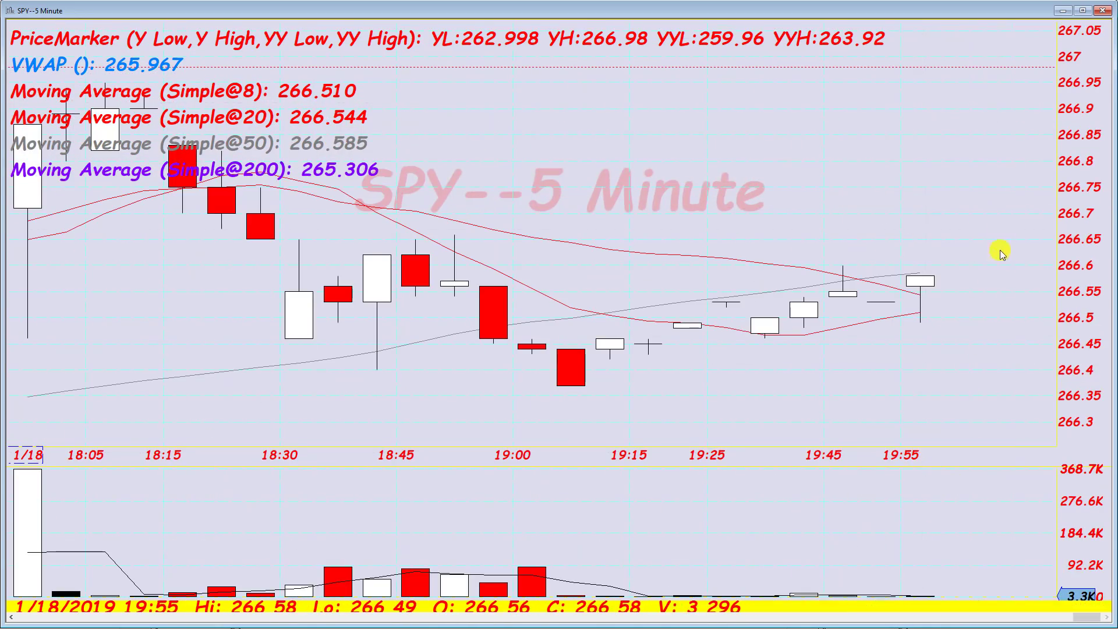
right_click(756, 204)
left_click(763, 209)
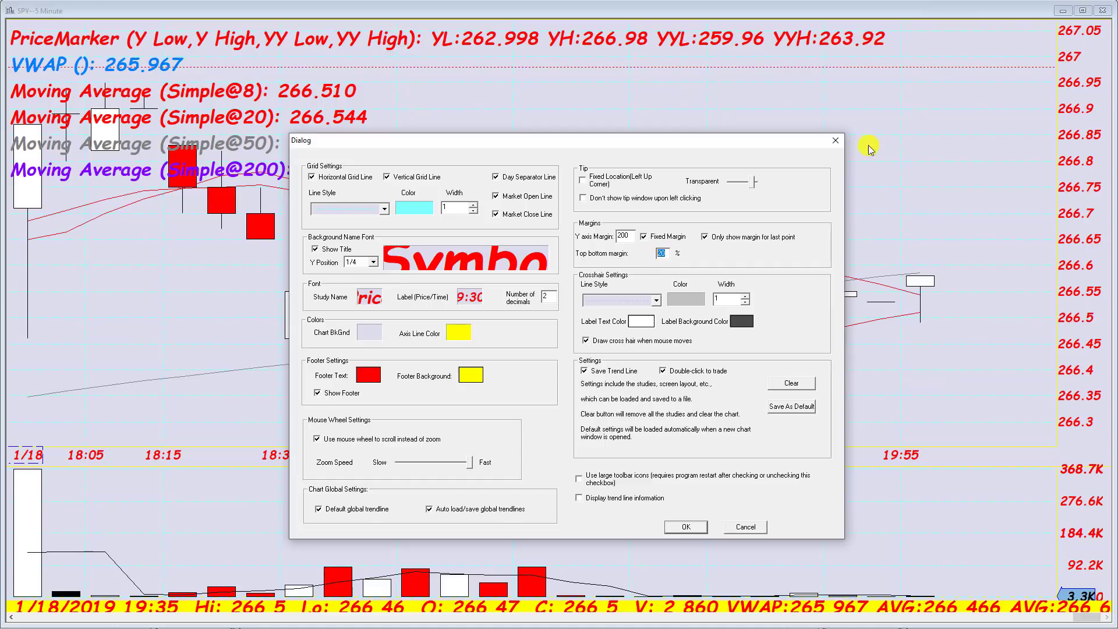
left_click(687, 528)
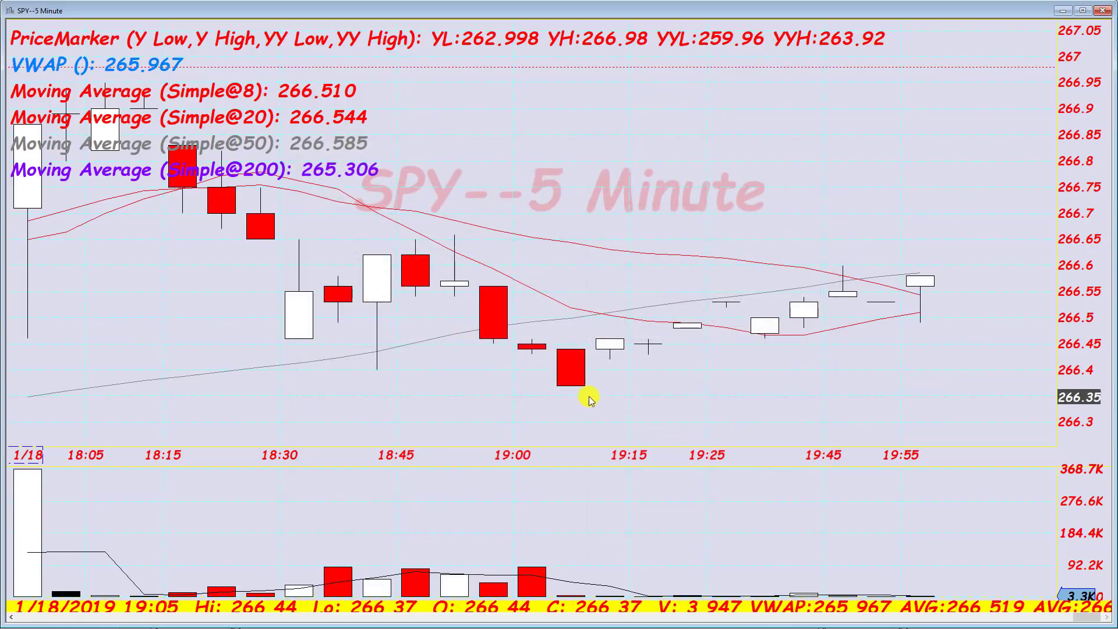
Select the top-bottom margin value in chart Configure and apply the change.
right_click(618, 174)
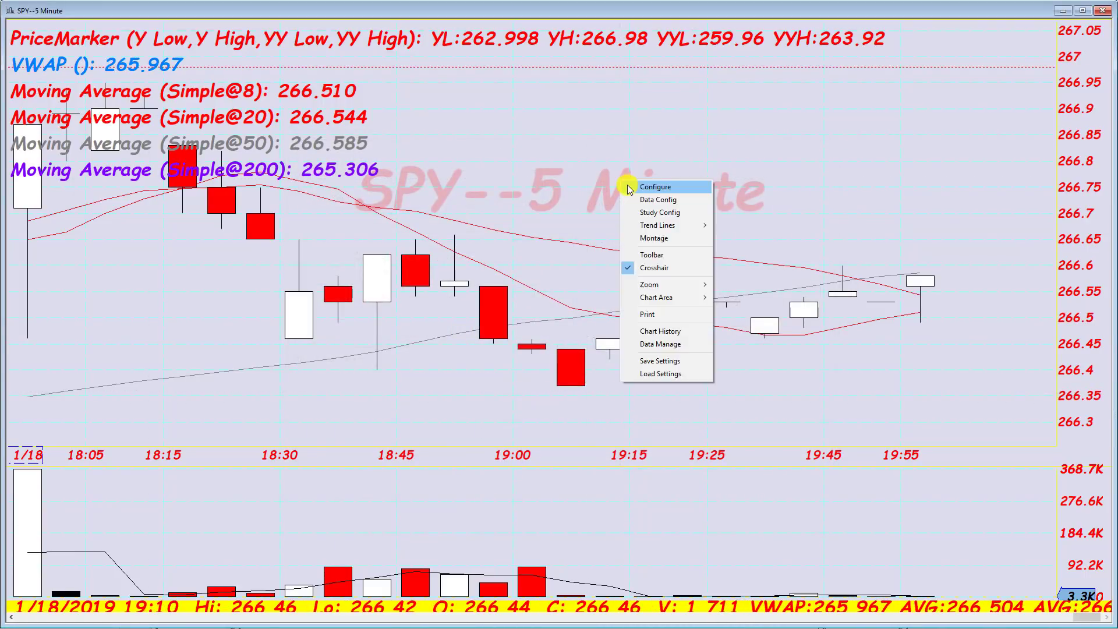
left_click(628, 180)
double_click(667, 255)
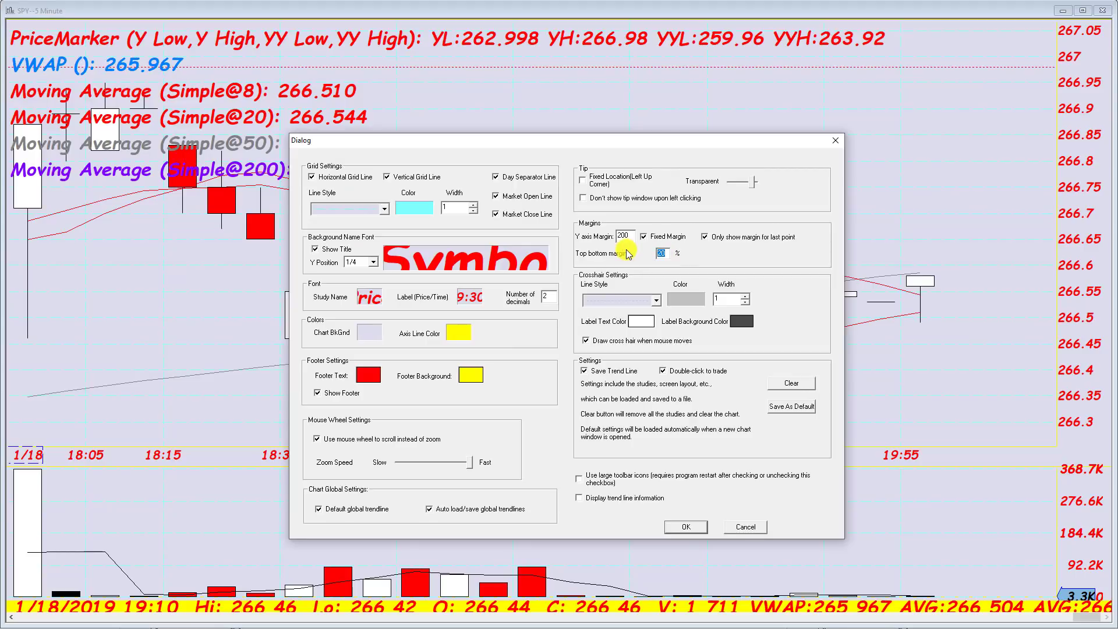
key("Return")
scroll(645, 370, "up", 5)
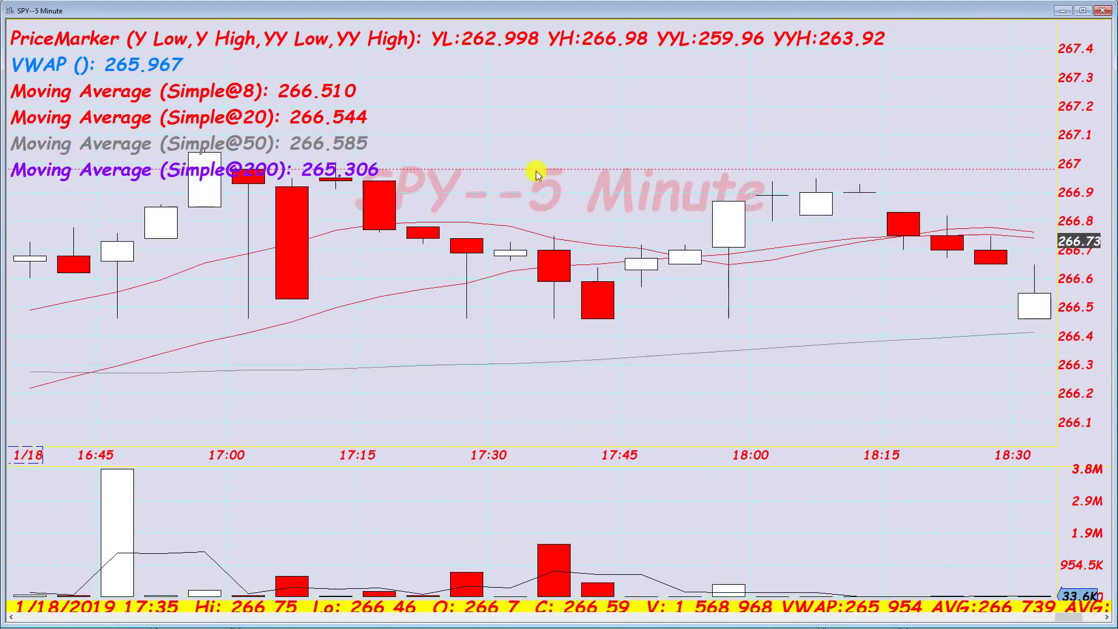
scroll(608, 382, "up", 2)
right_click(611, 382)
left_click(641, 386)
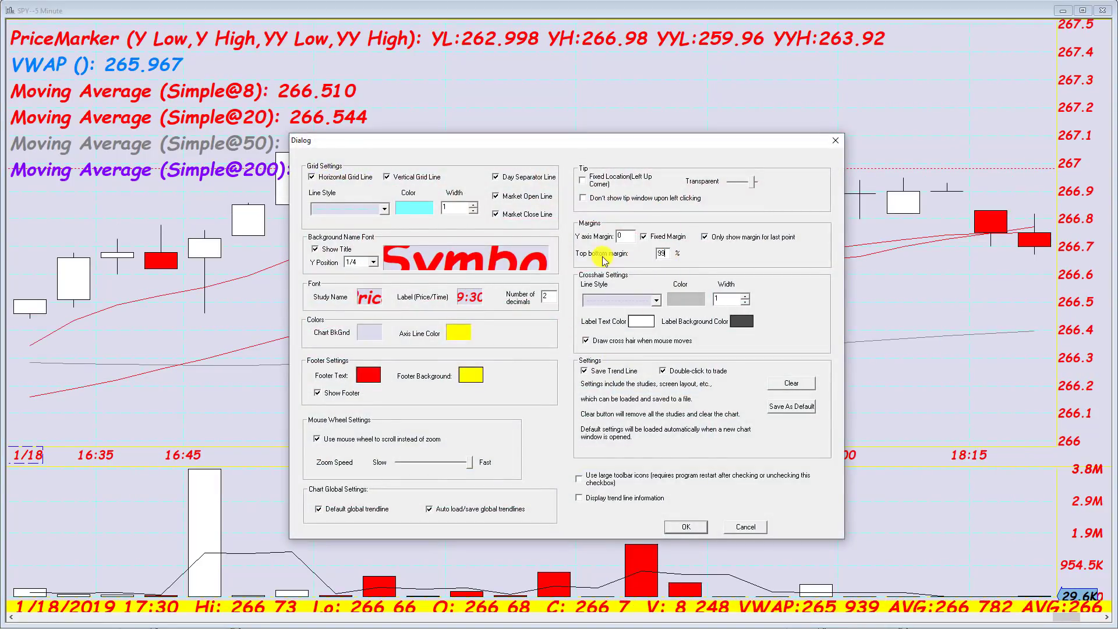
key("Return")
Set the top-bottom margin to 50% and confirm it.
scroll(624, 274, "up", 12)
right_click(714, 282)
left_click(722, 284)
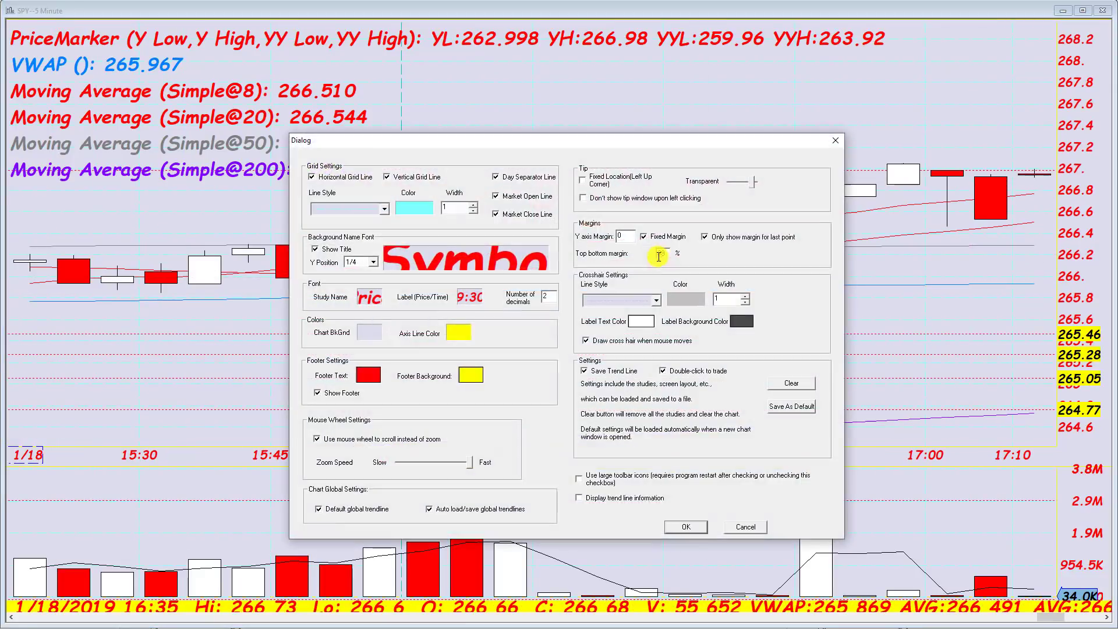
key("Return")
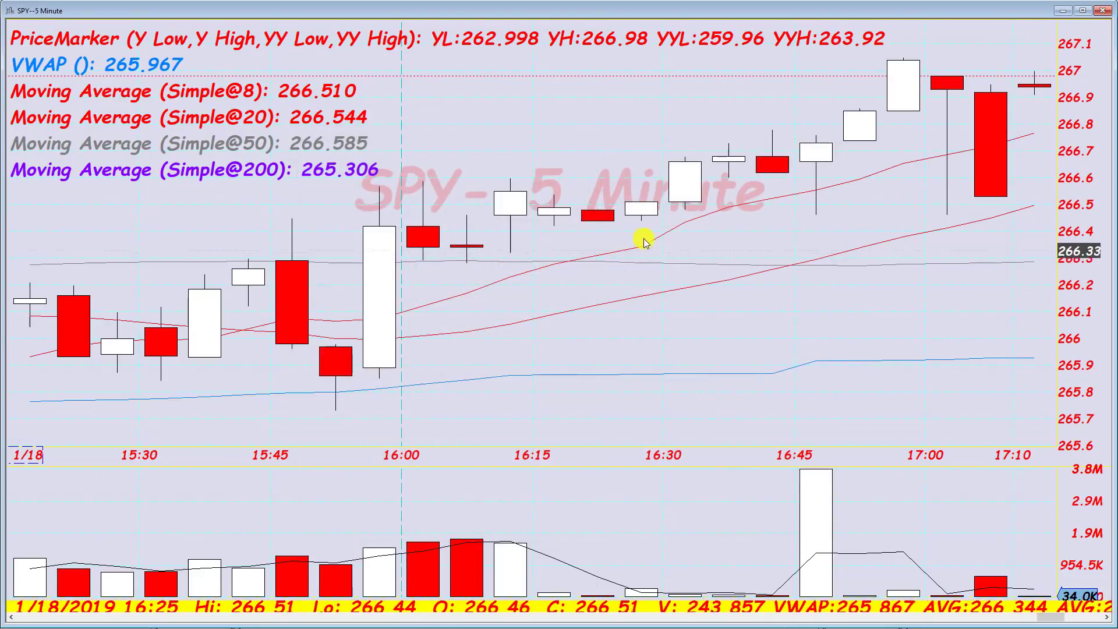
right_click(777, 226)
left_click(780, 229)
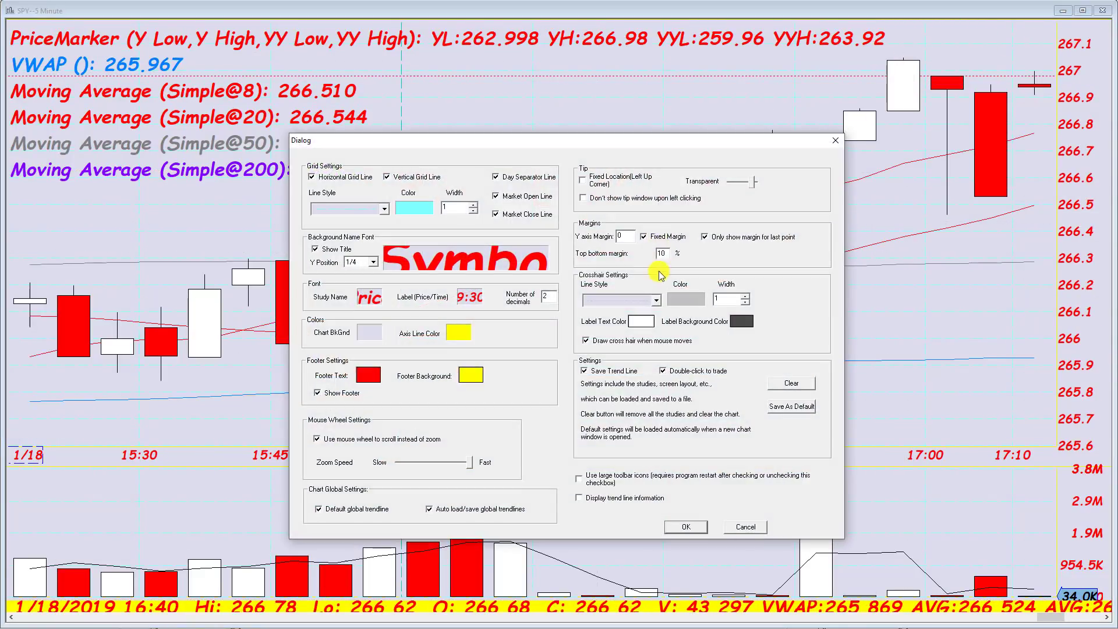
type("50")
key("Return")
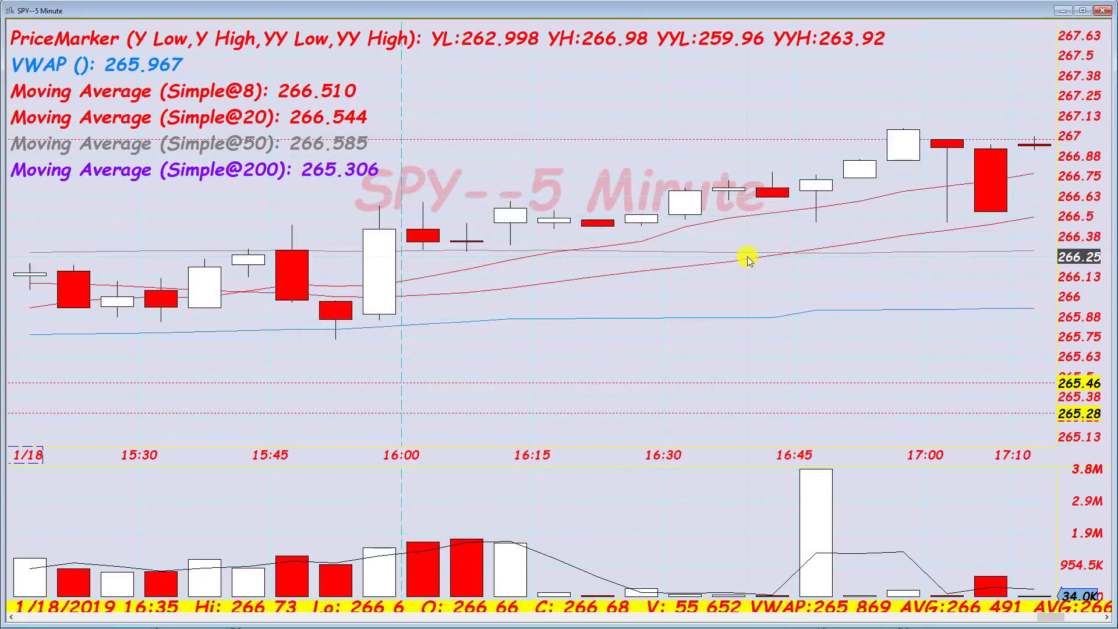
right_click(746, 256)
left_click(728, 259)
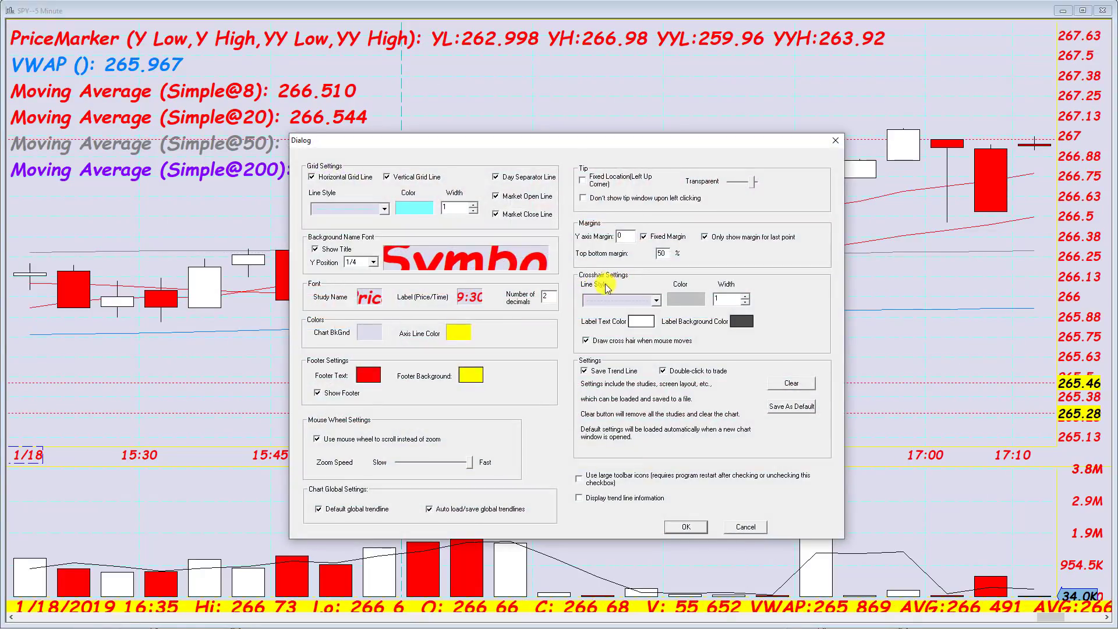
left_click(657, 302)
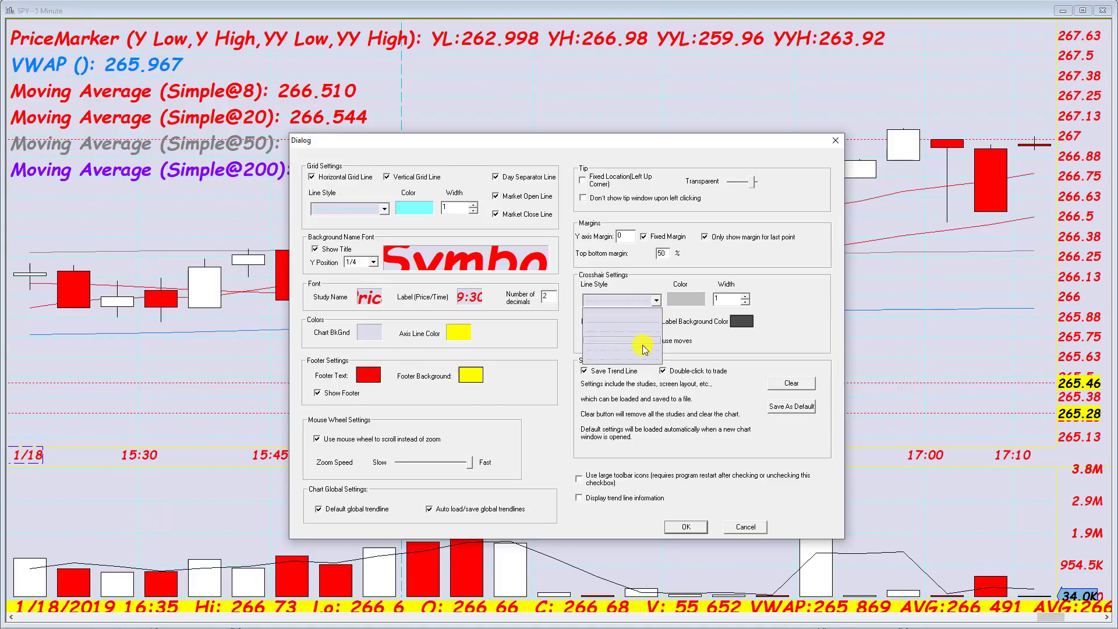
left_click(635, 325)
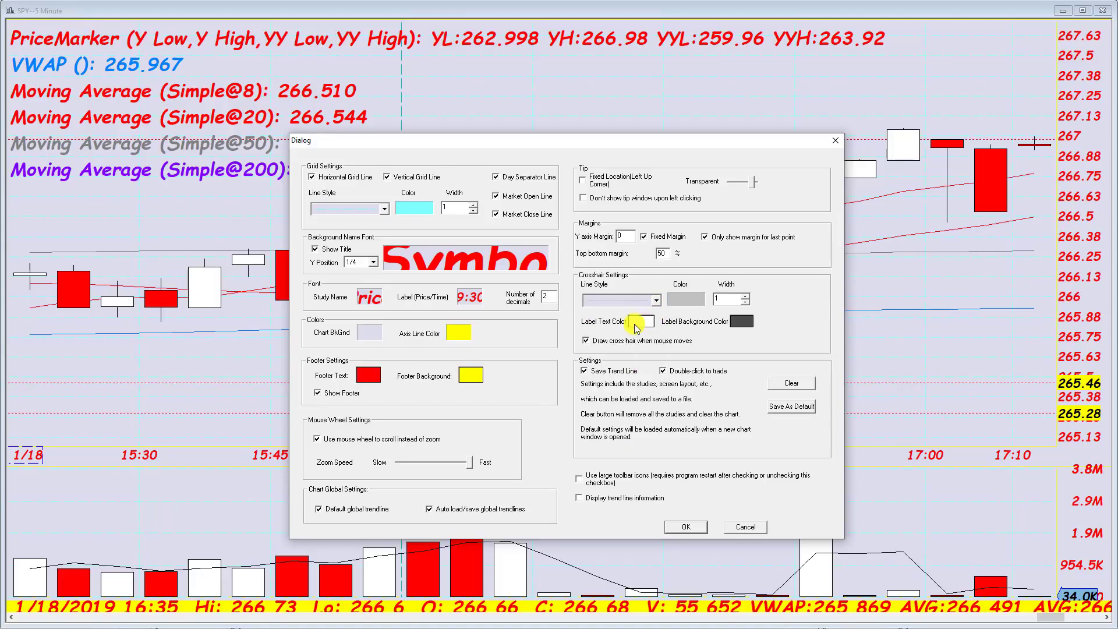
left_click(683, 300)
left_click(410, 221)
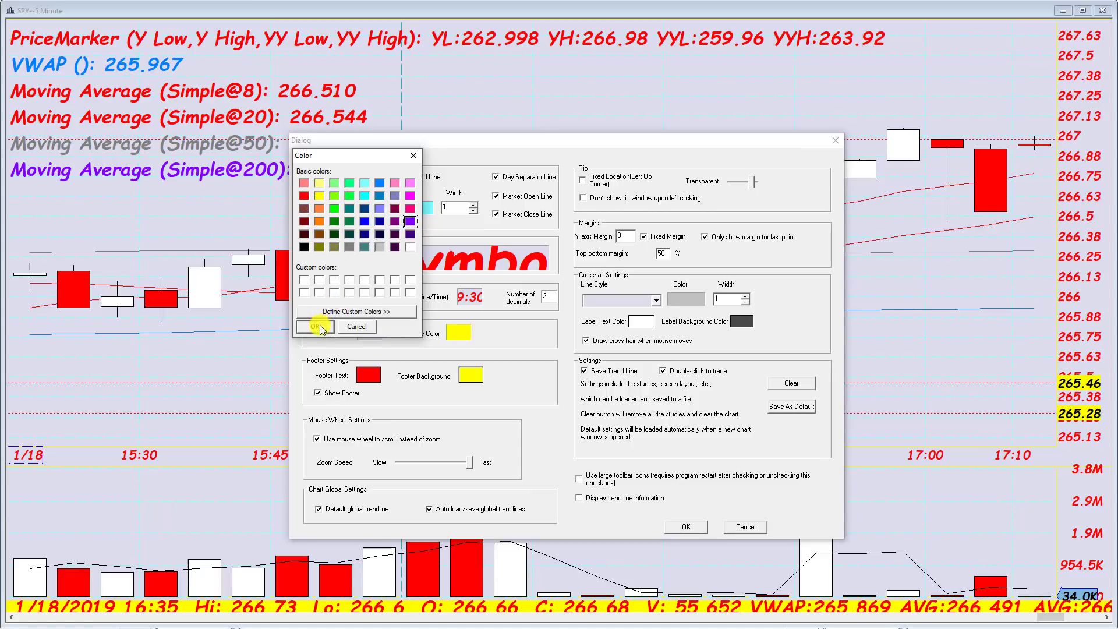
left_click(317, 326)
left_click(747, 296)
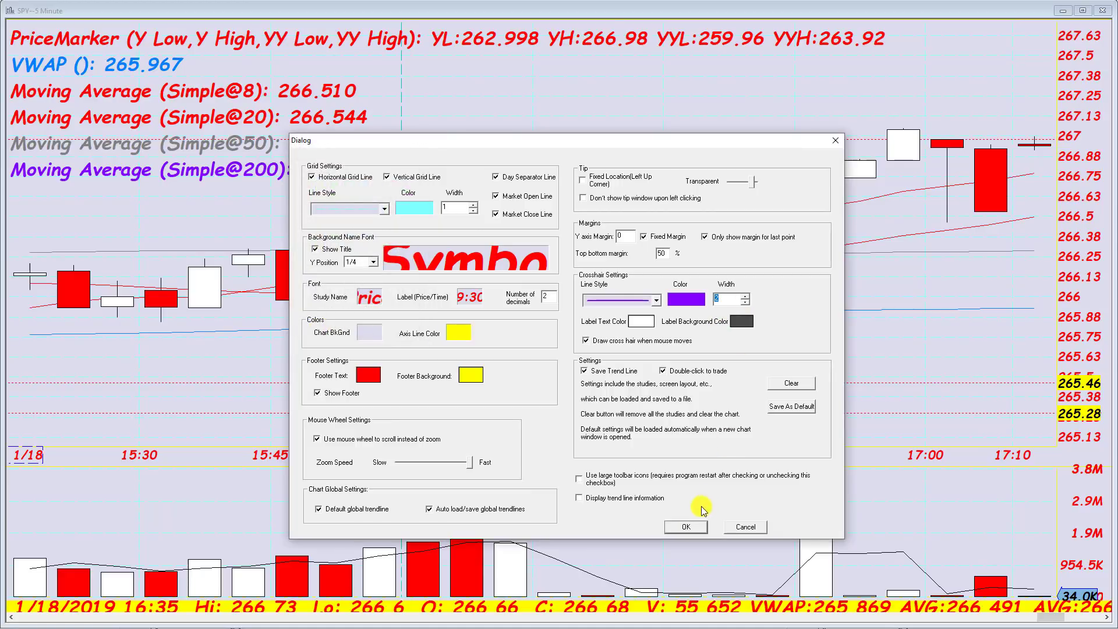
left_click(688, 527)
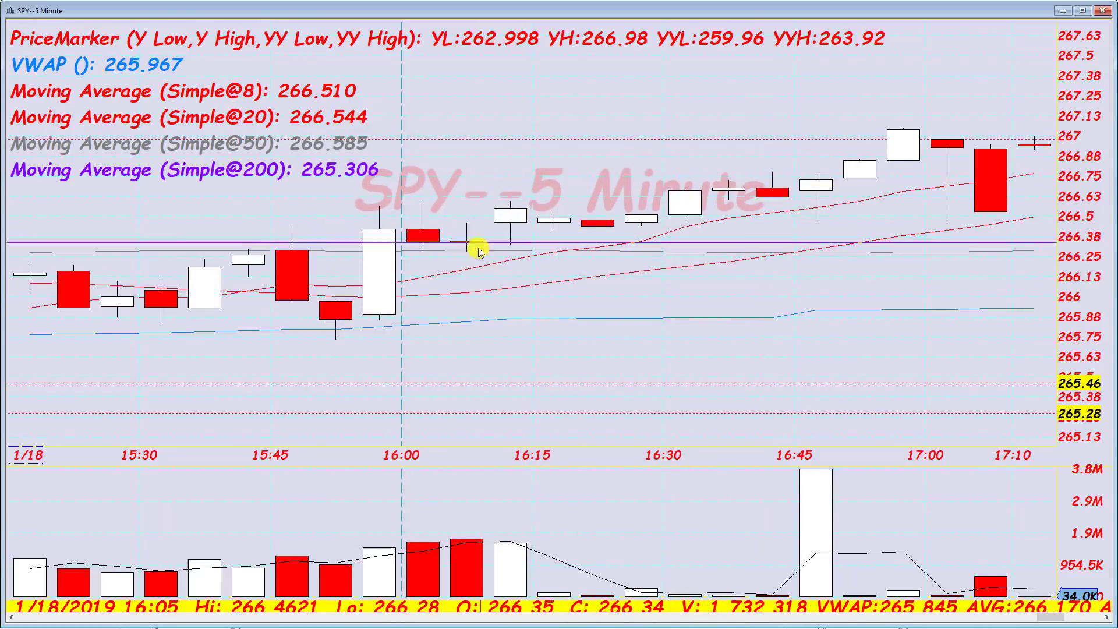
right_click(639, 253)
left_click(641, 252)
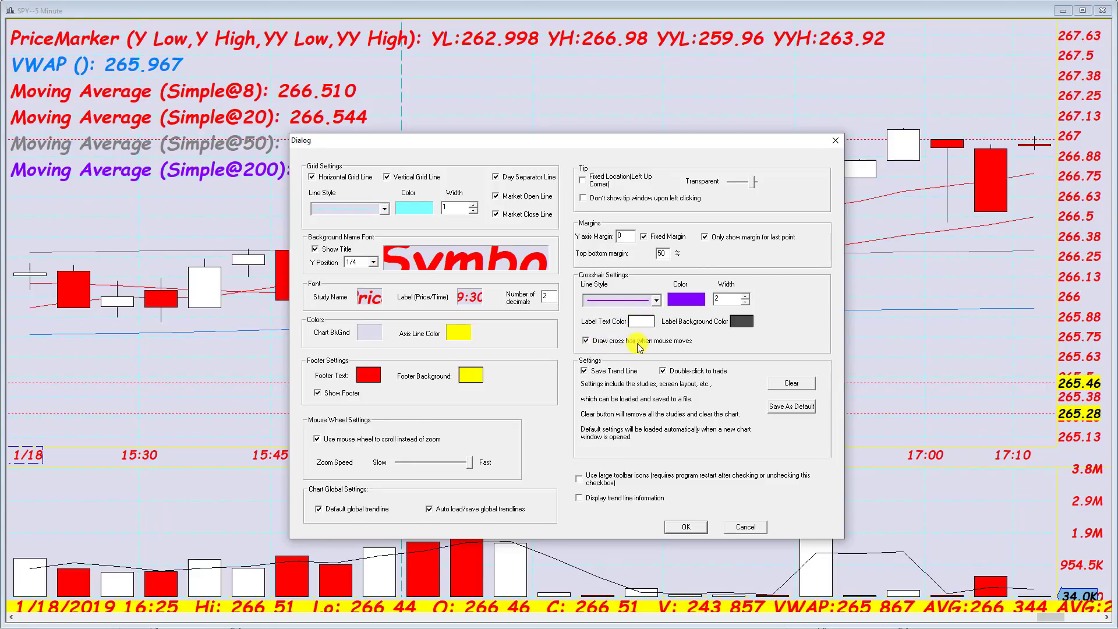
left_click(695, 525)
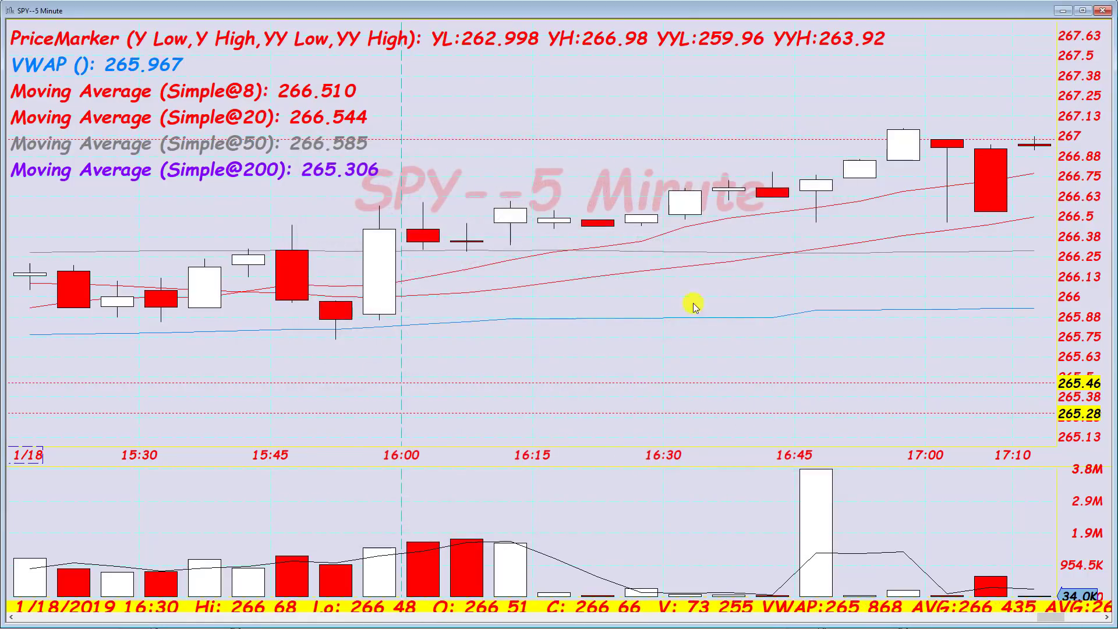
mouse_move(670, 252)
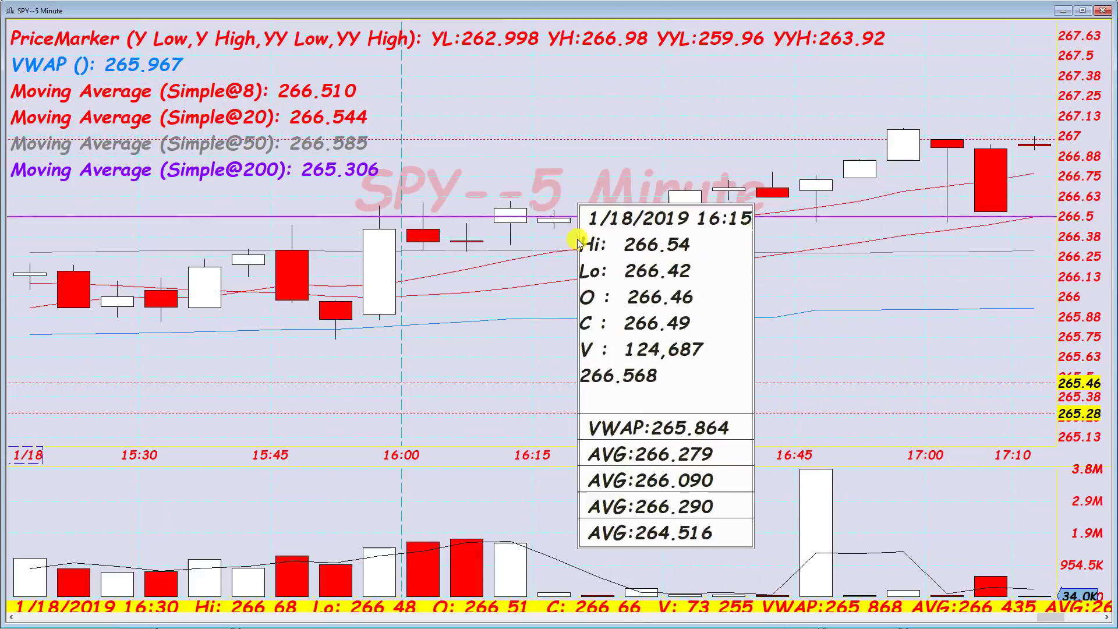
Make the crosshair price label yellow text on a red background.
right_click(659, 157)
left_click(693, 325)
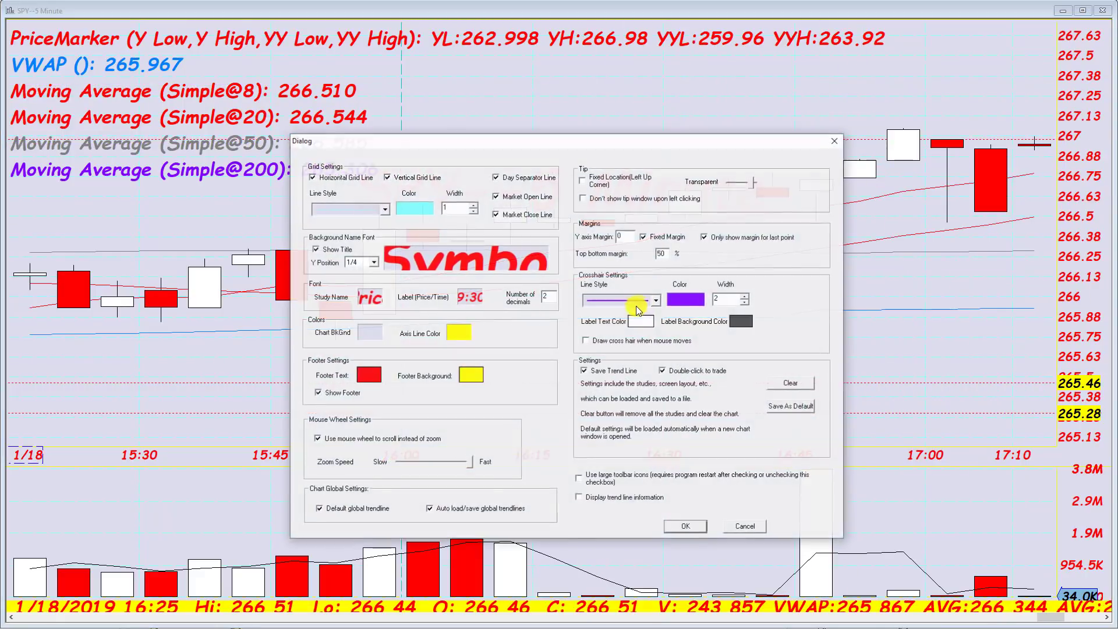
left_click(641, 321)
left_click(314, 327)
left_click(742, 321)
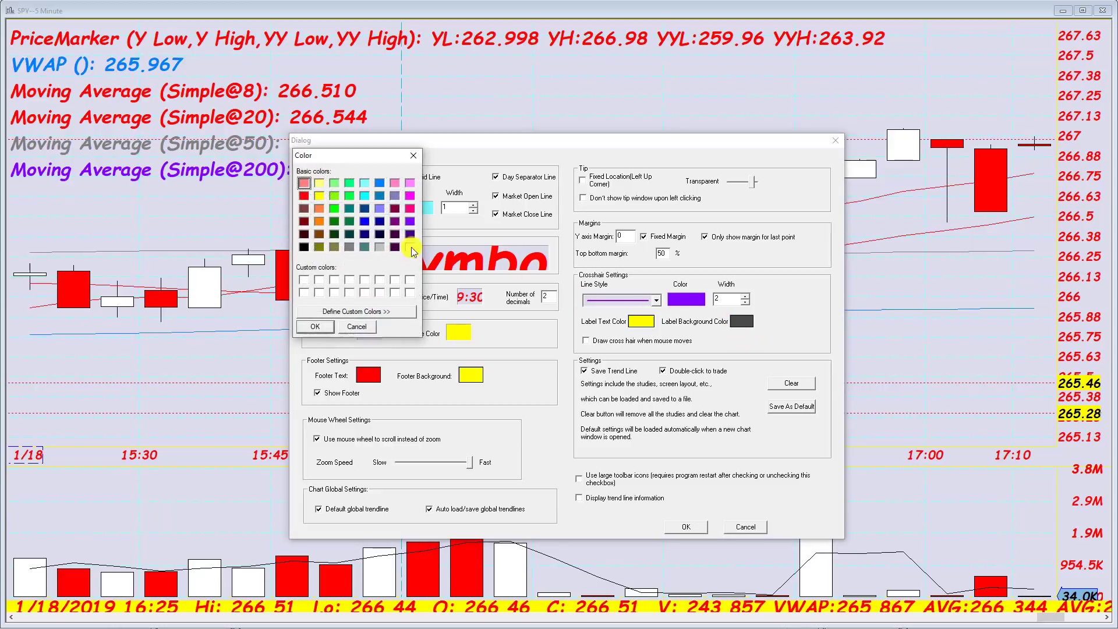
left_click(315, 327)
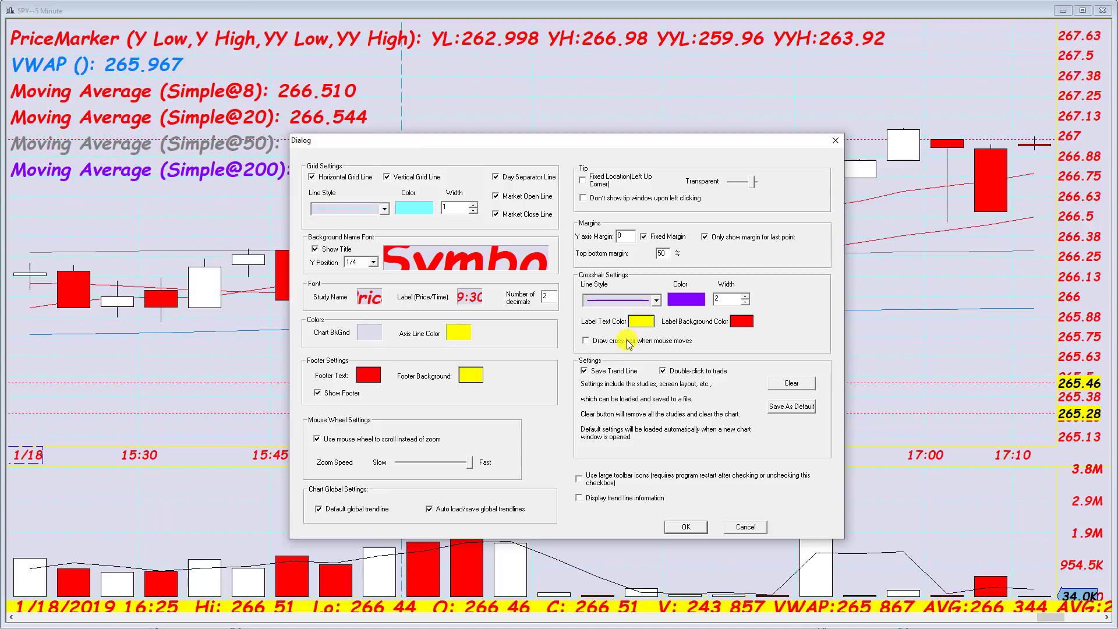
left_click(696, 526)
left_click(829, 216)
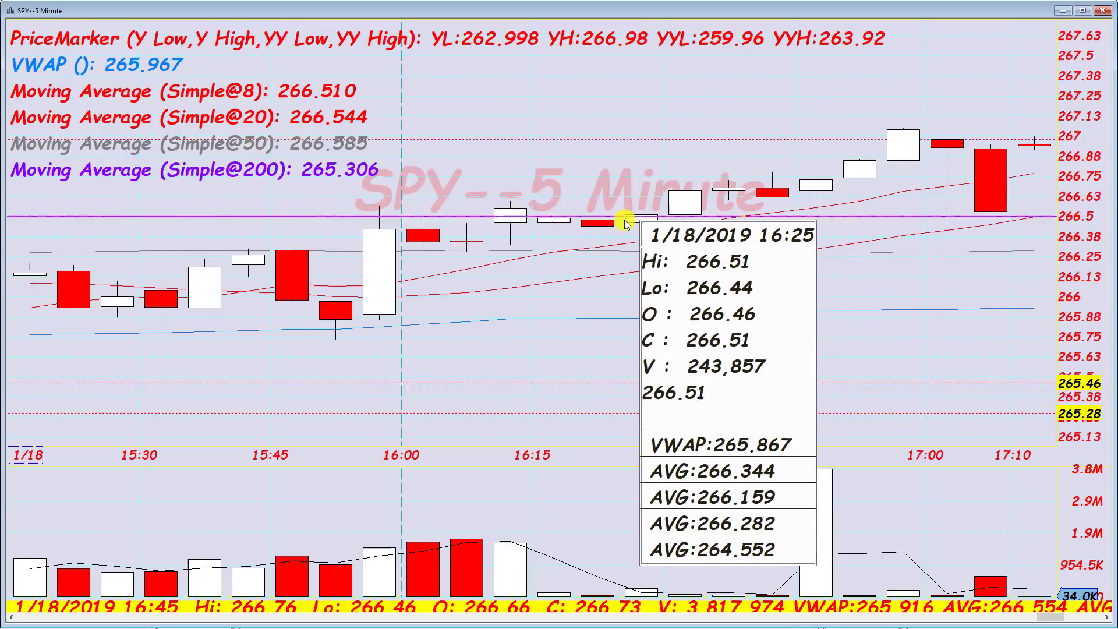
Suppress the tip window on clicks and make the crosshair follow the mouse.
right_click(873, 127)
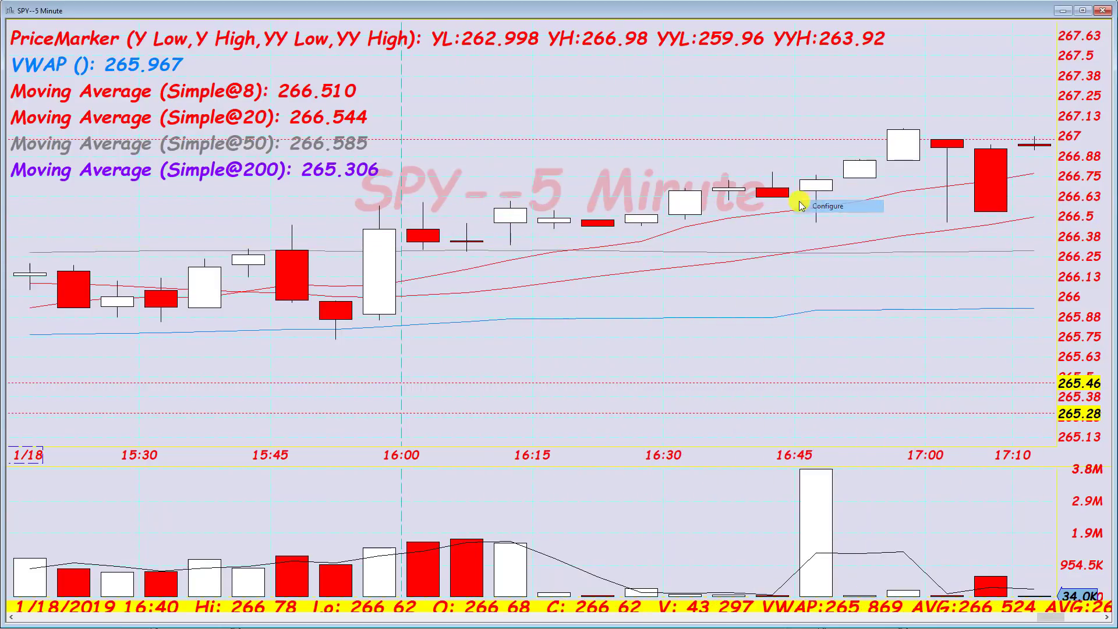
left_click(900, 221)
left_click(689, 528)
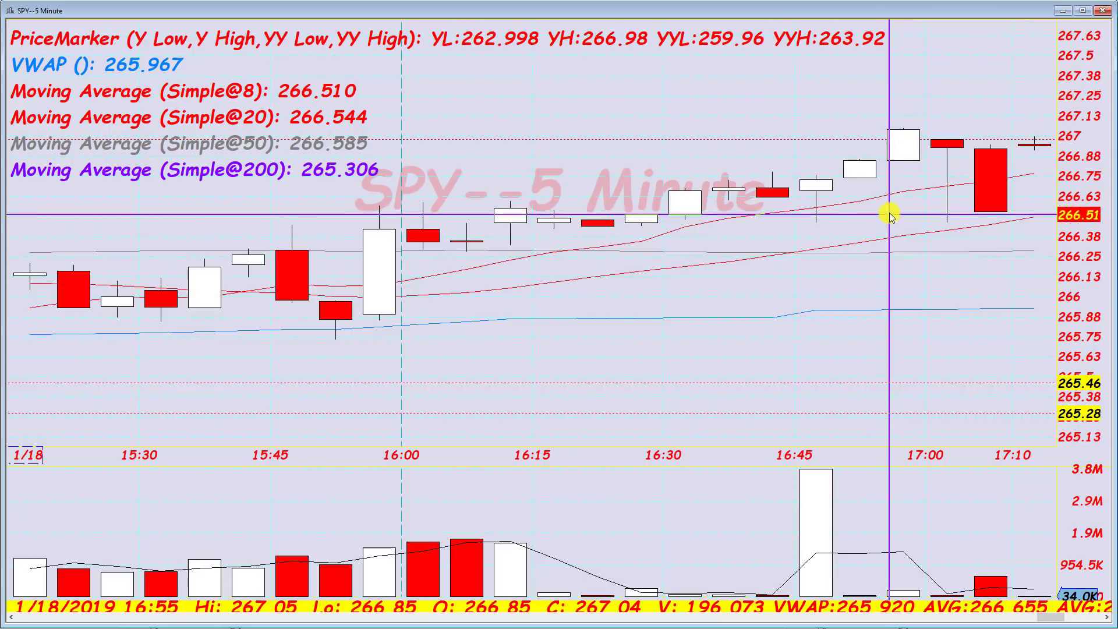
double_click(611, 113)
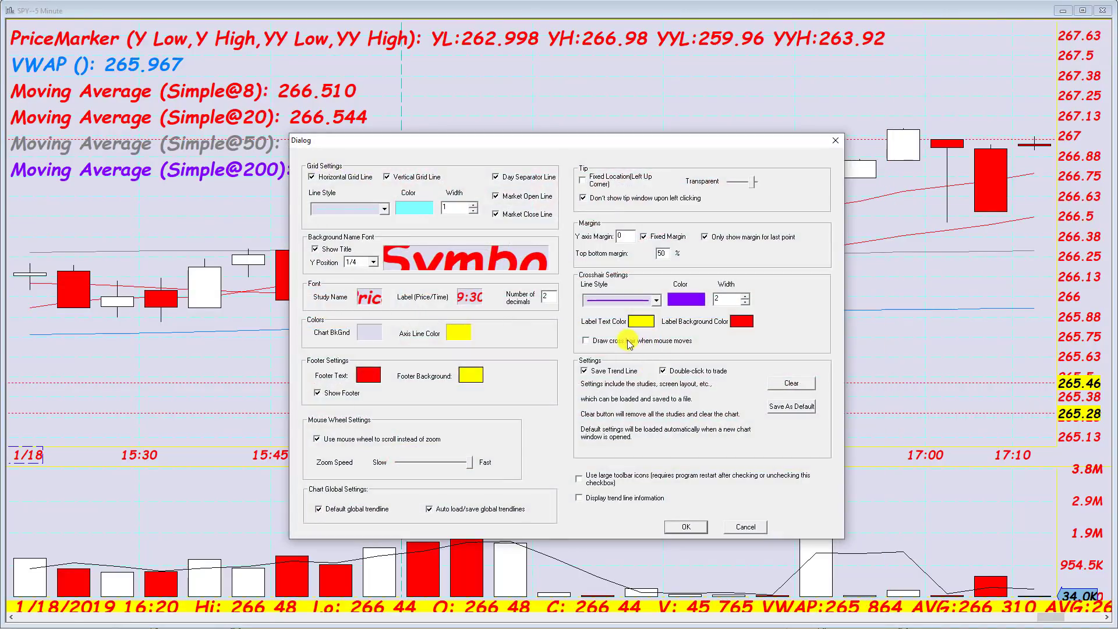
left_click(693, 528)
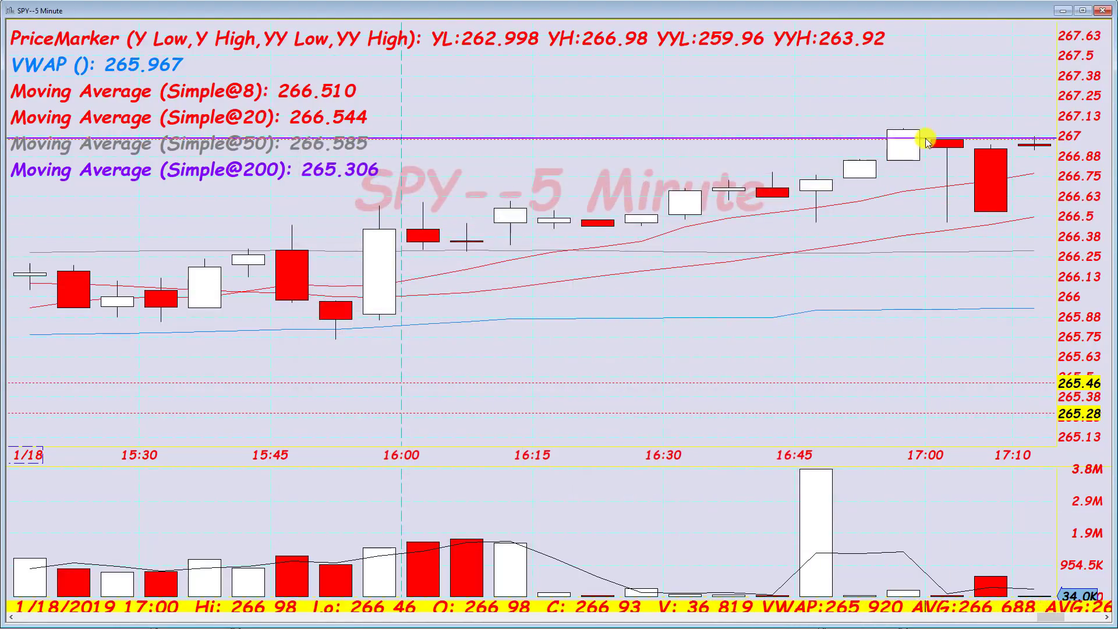
right_click(731, 141)
left_click(733, 144)
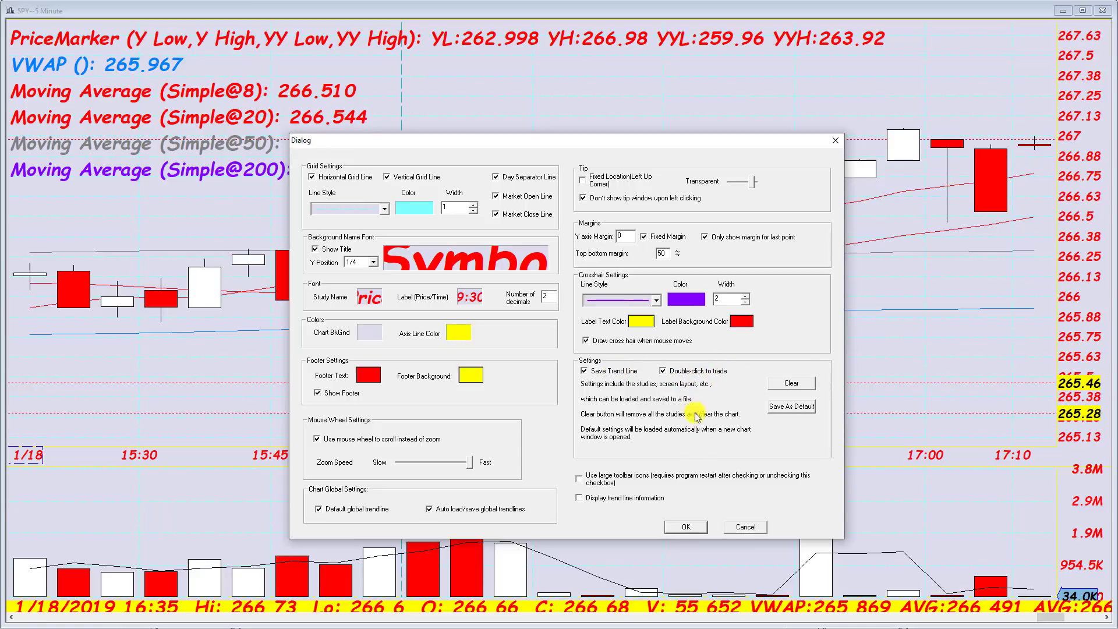
left_click(683, 530)
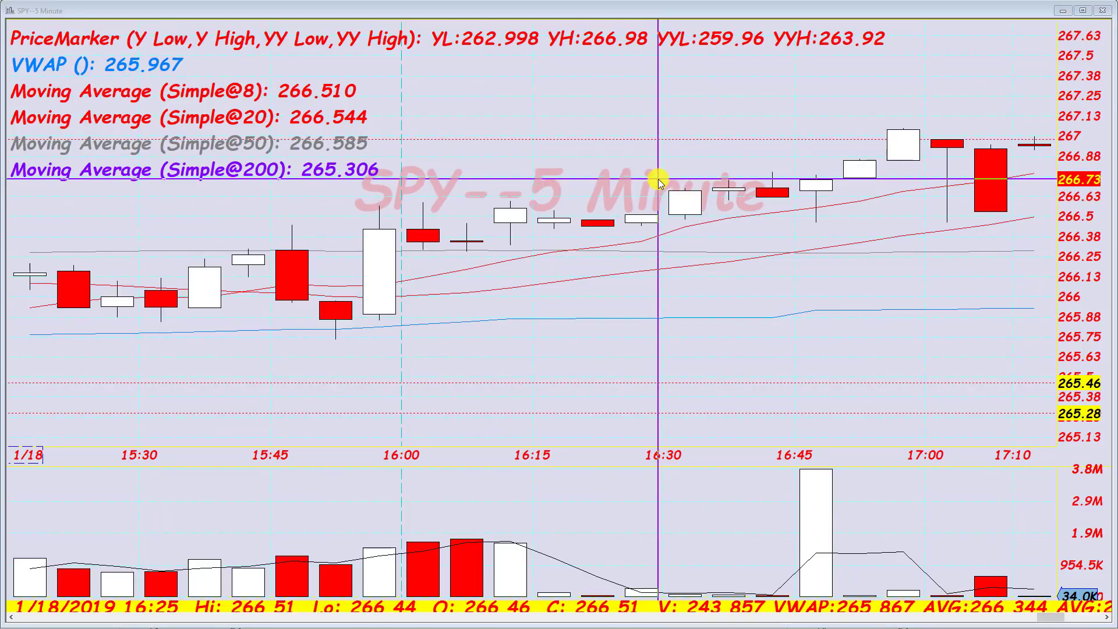
Turn on Display trend line information in the chart's Configure settings.
right_click(660, 184)
left_click(682, 364)
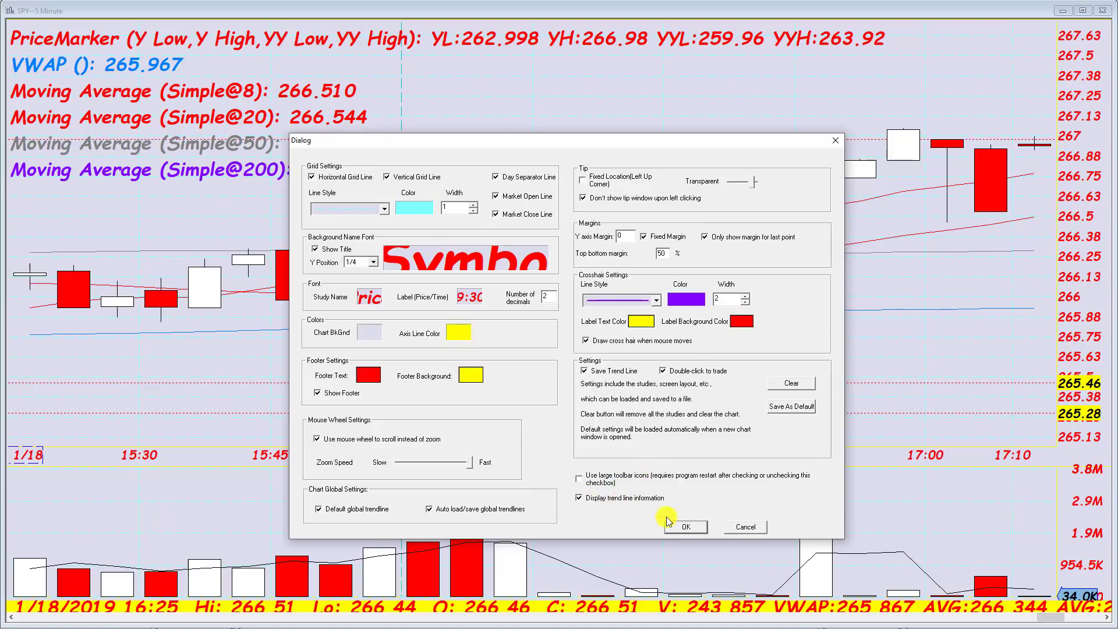
left_click(683, 528)
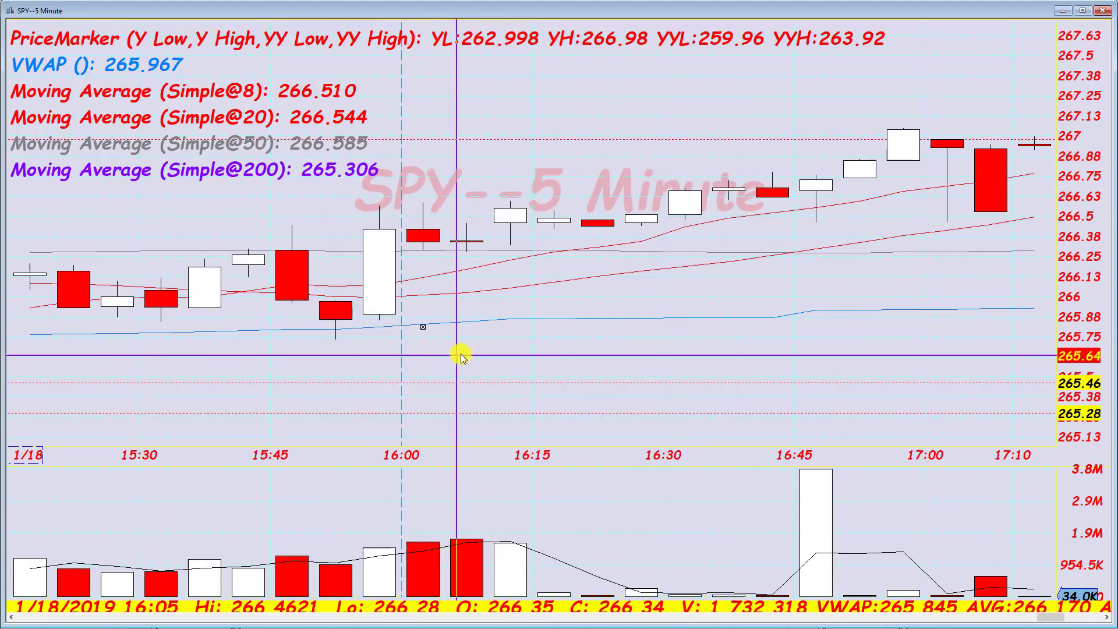
Draw a rising trend line starting near the 15:30 bar.
left_click_drag(364, 334, 990, 165)
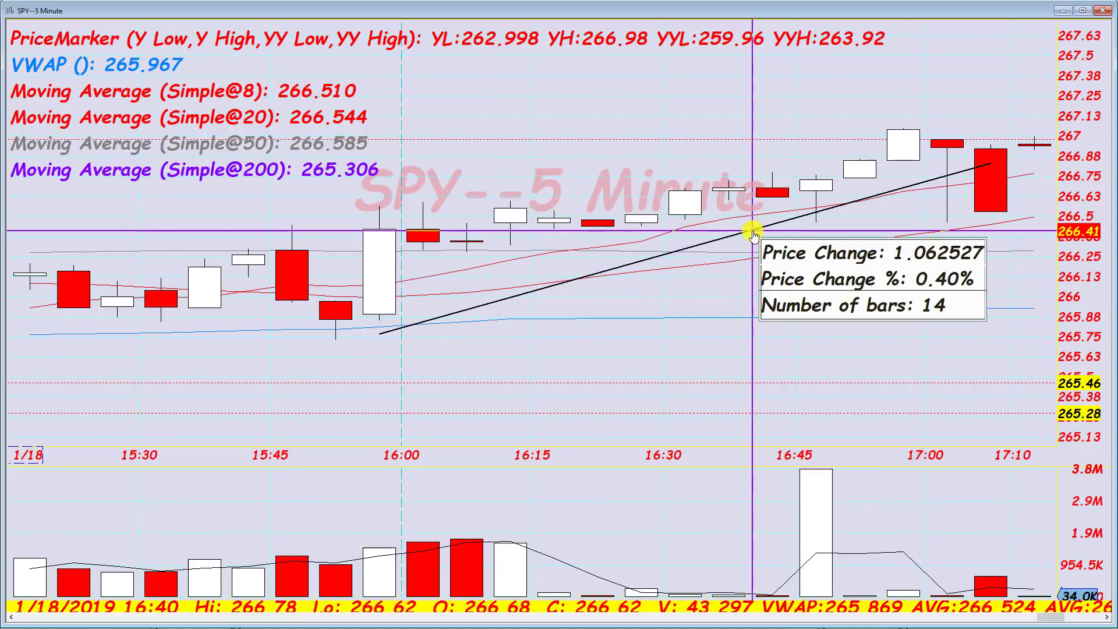
left_click_drag(754, 235, 510, 156)
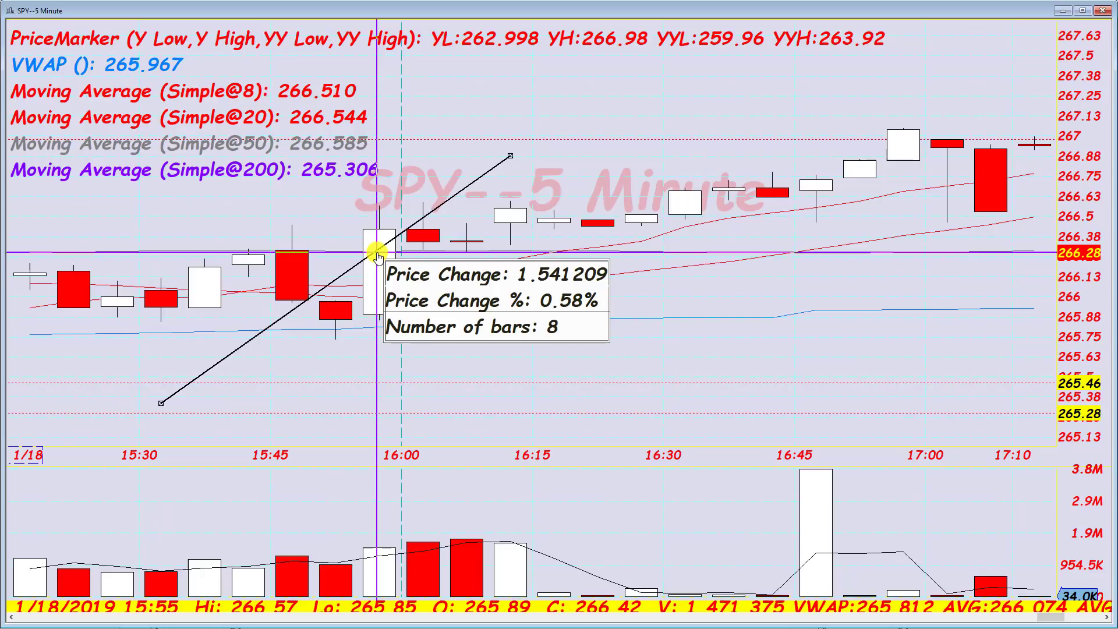
right_click(778, 313)
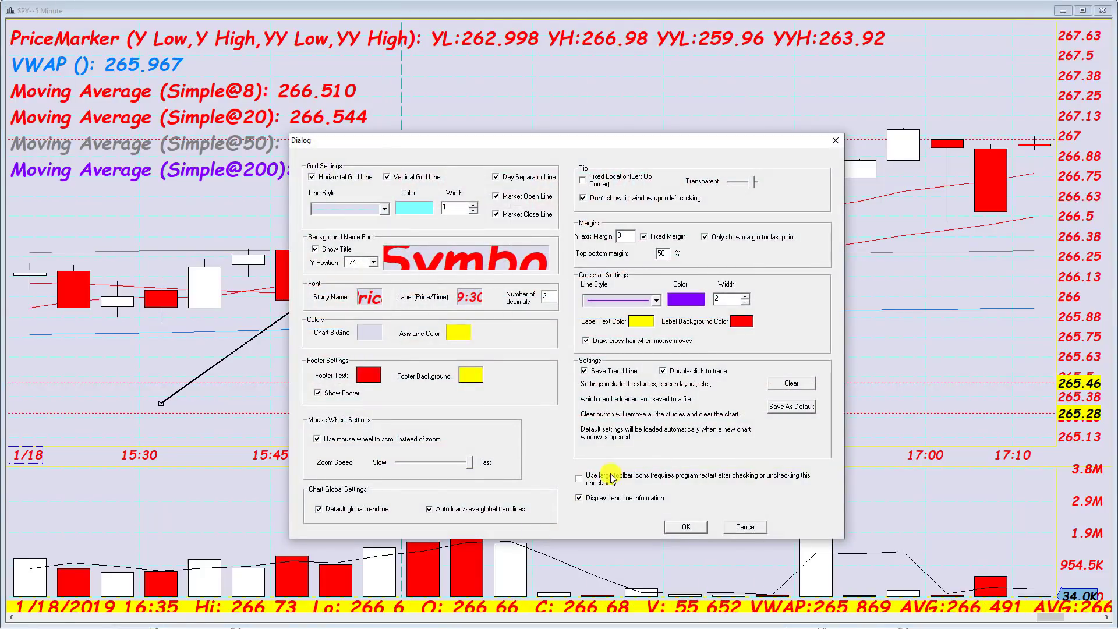
Enable large toolbar icons and show the toolbar on the new 15-minute chart.
left_click(580, 479)
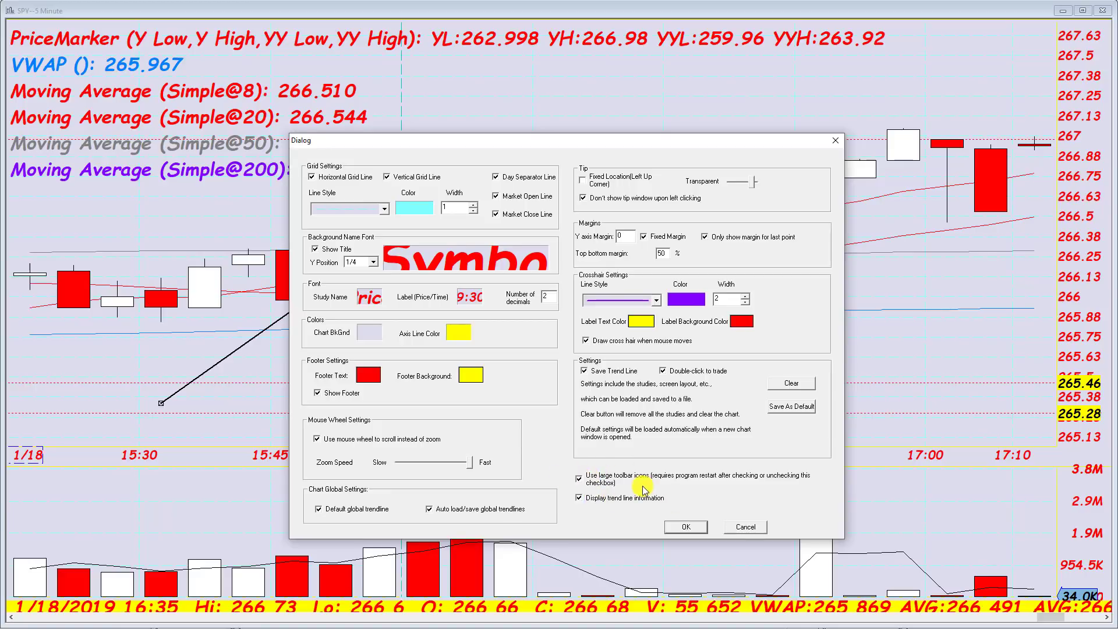
left_click(685, 528)
right_click(549, 96)
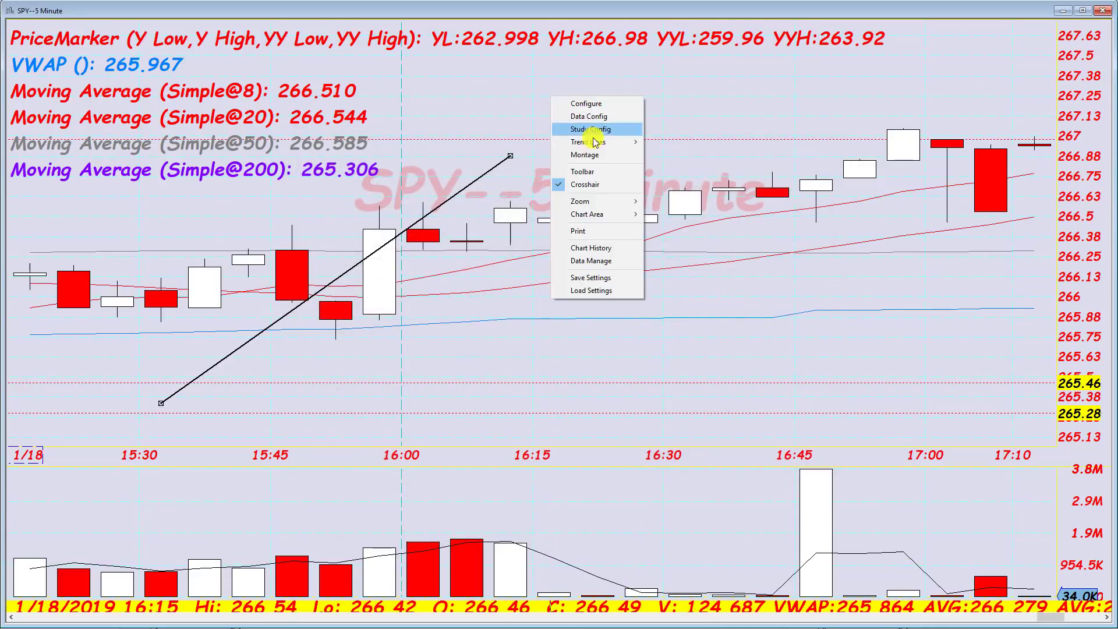
left_click(593, 178)
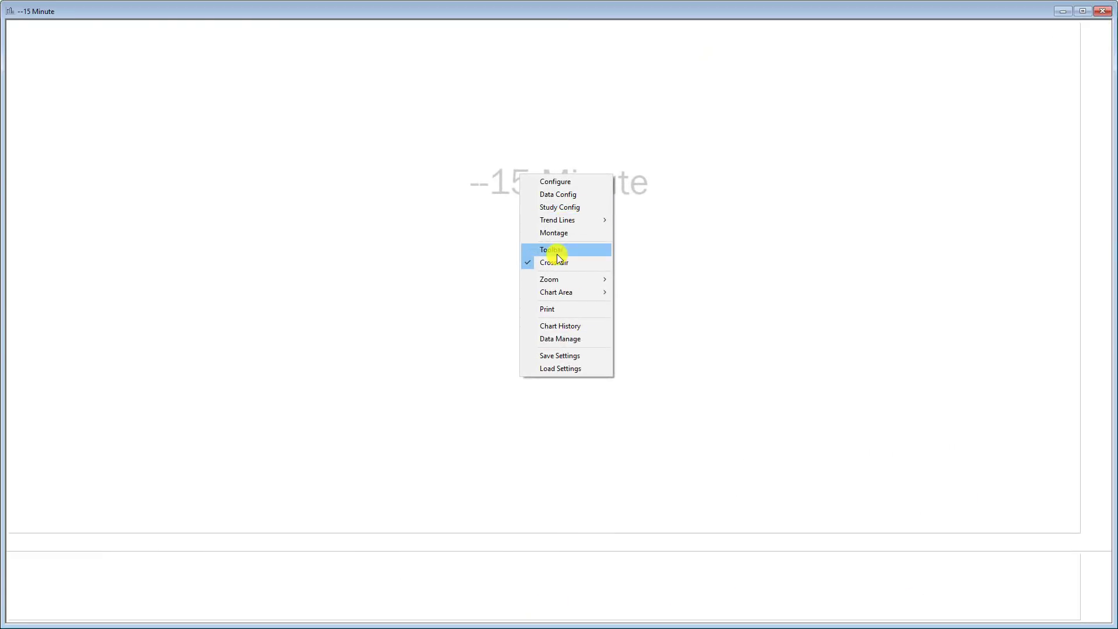
left_click(559, 250)
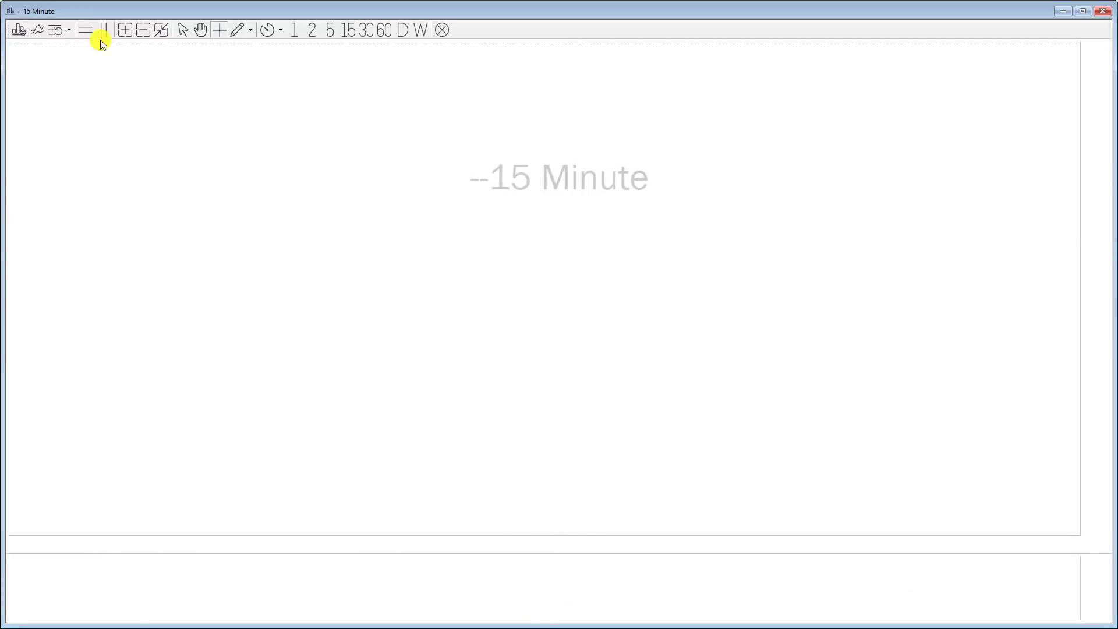